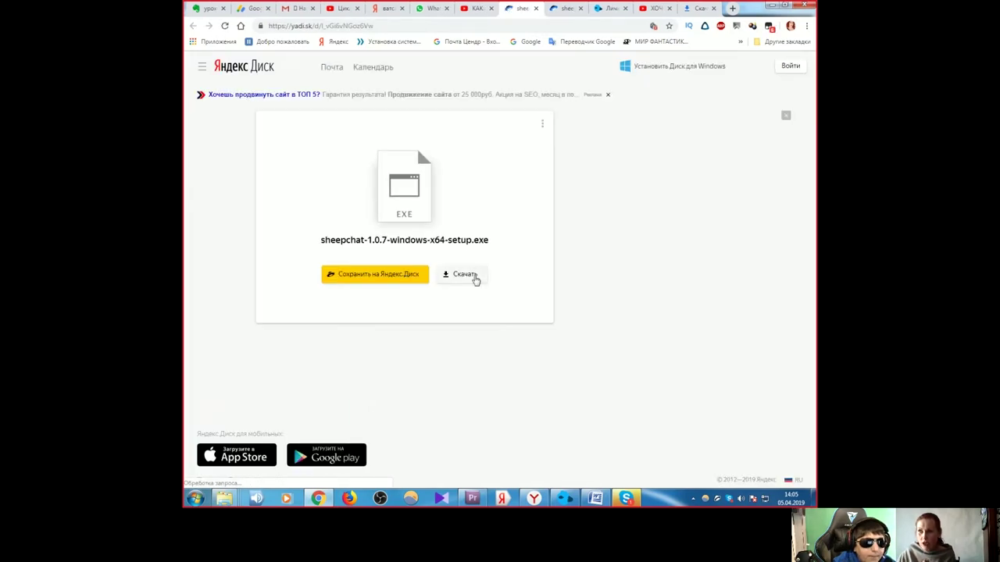
# - Download the sheepchat-1.0.7 Windows installer from Yandex Disk and check it in Chrome's downloads list
pyautogui.click(462, 274)
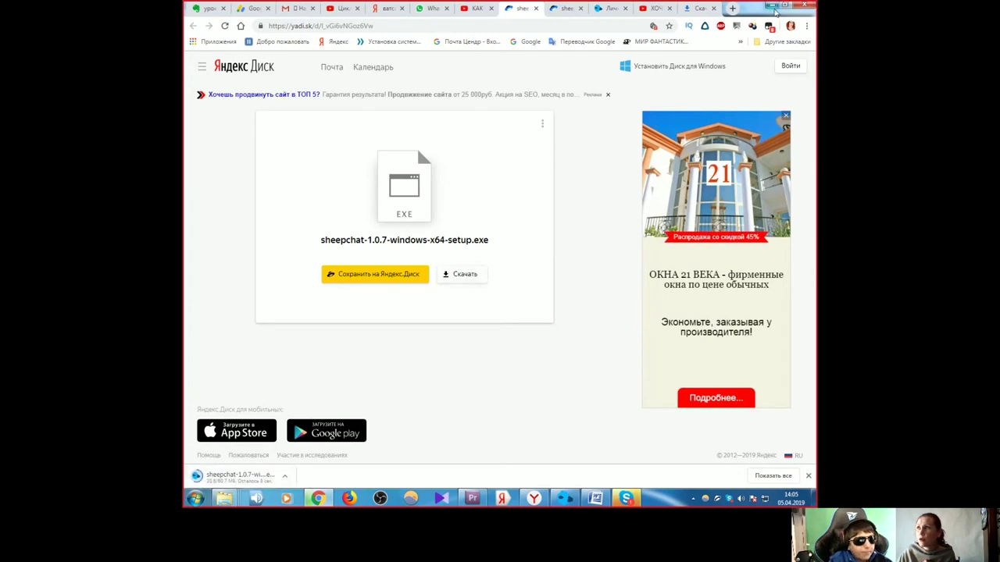
pyautogui.click(613, 8)
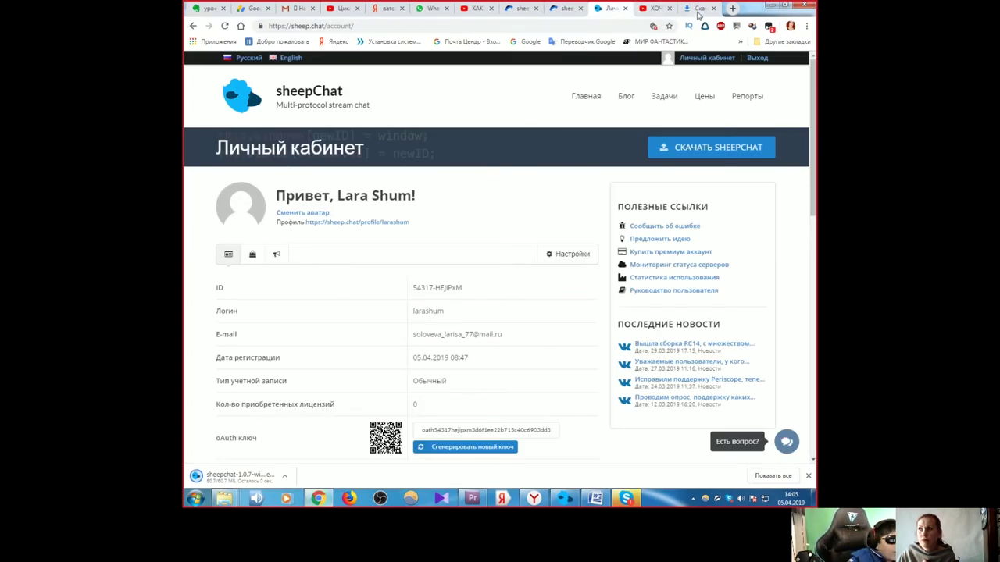
pyautogui.click(696, 8)
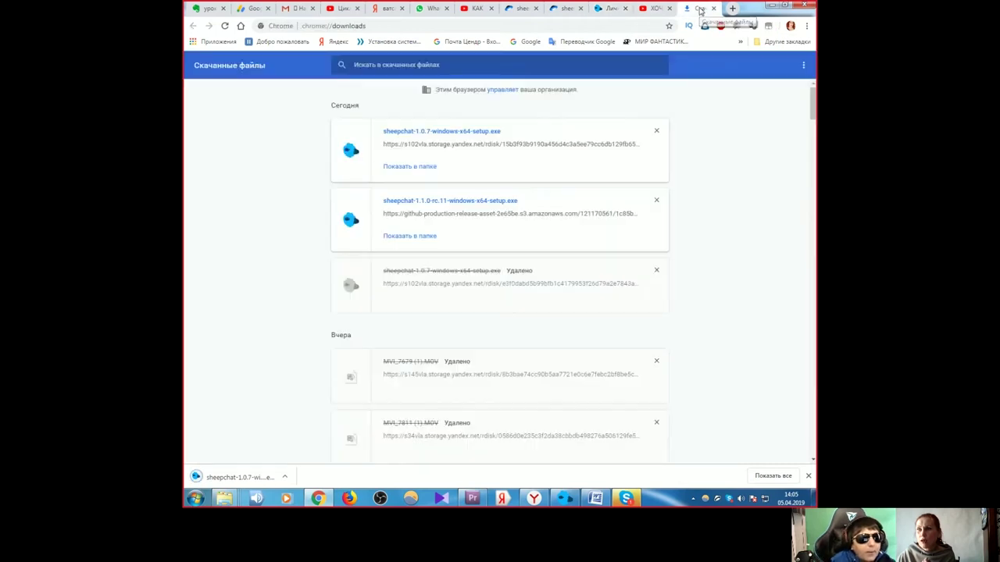
# - Minimise Chrome, Skype, Premiere Pro, Word and the DCIM, Video and photo folder windows
pyautogui.click(772, 6)
pyautogui.click(769, 7)
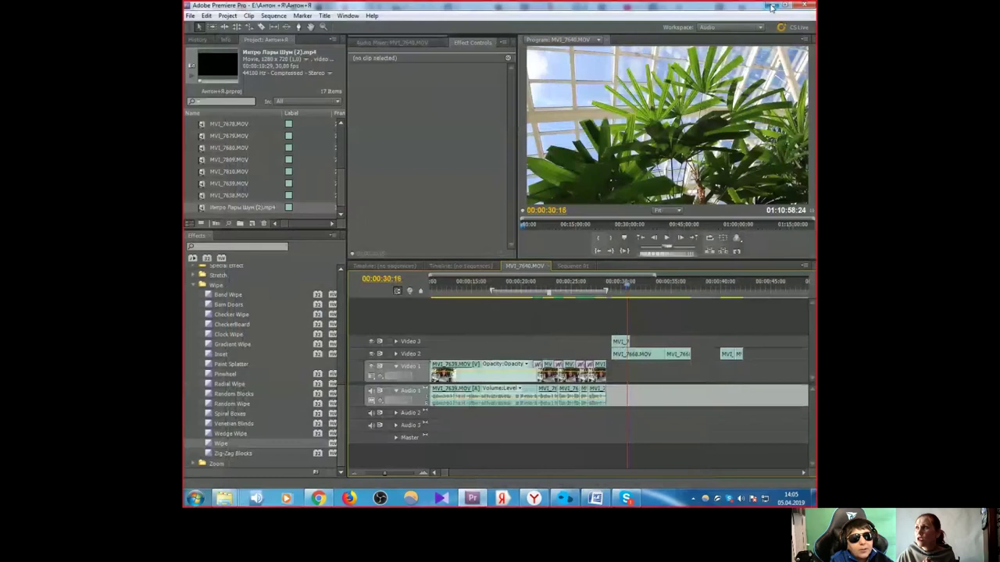
pyautogui.click(771, 8)
pyautogui.click(764, 8)
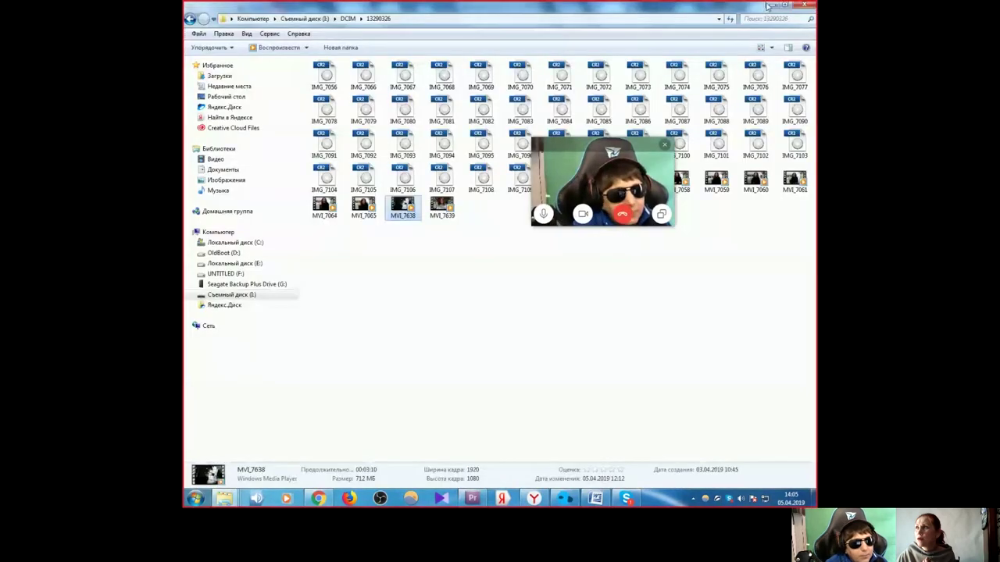
pyautogui.click(771, 6)
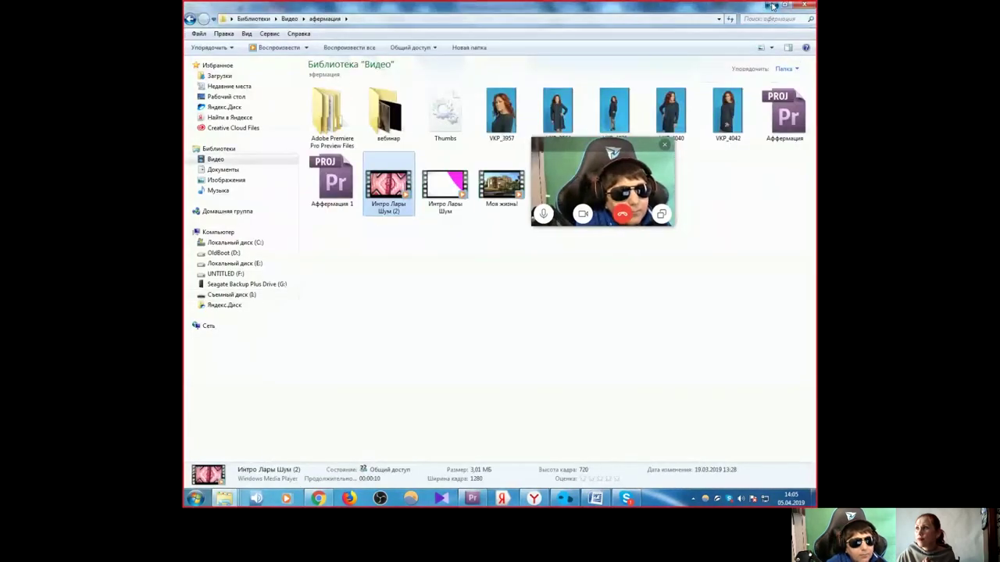
pyautogui.click(771, 6)
pyautogui.click(771, 5)
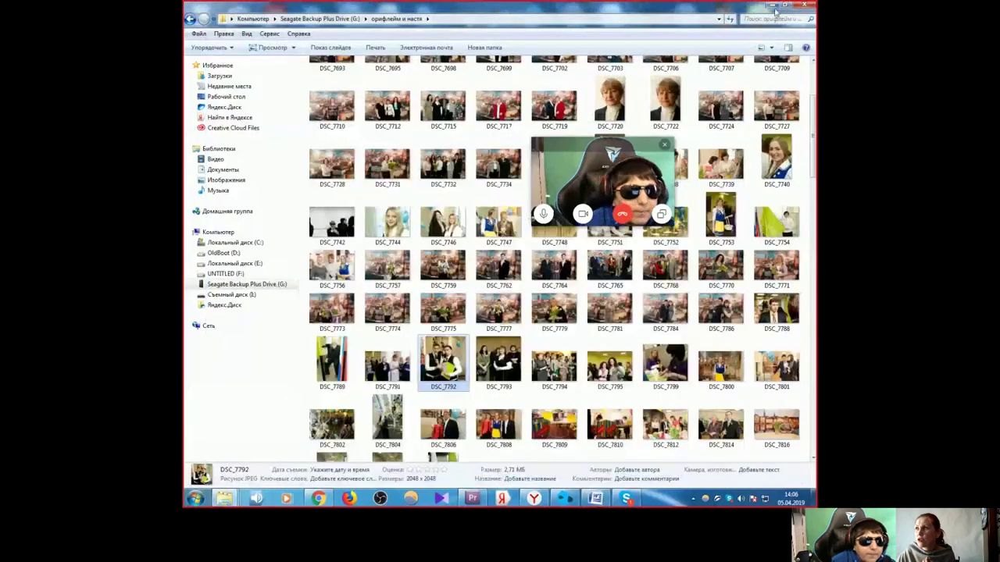
pyautogui.click(798, 8)
pyautogui.click(798, 8)
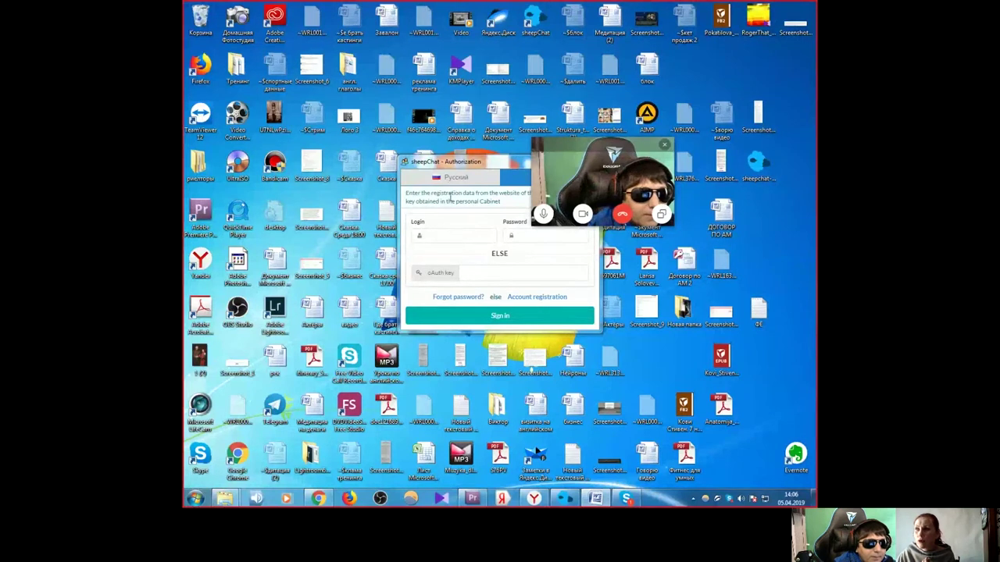
# - Show the Личный кабинет page, move the Skype call window aside, and raise sheepChat's sign-in window
pyautogui.click(318, 498)
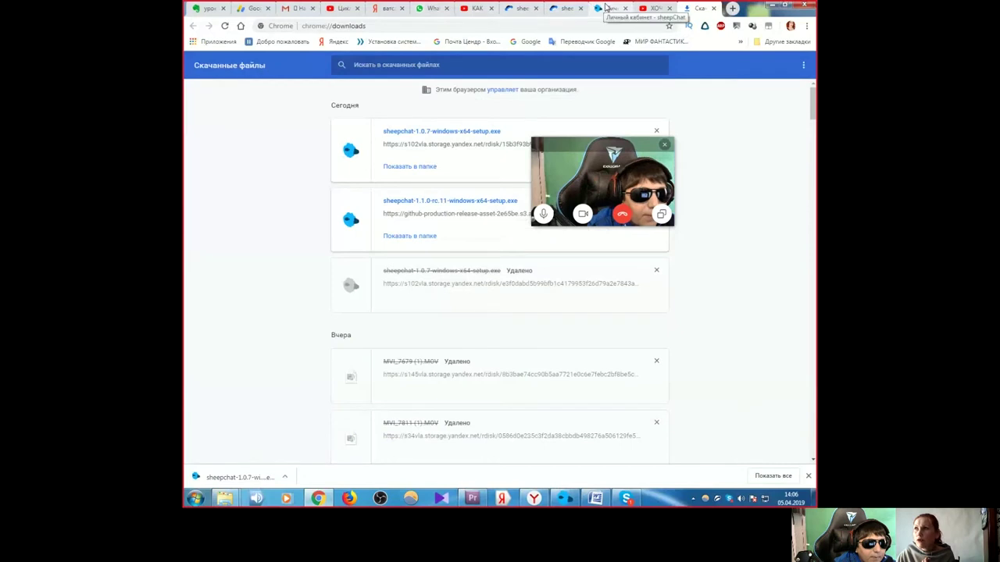
pyautogui.click(607, 7)
pyautogui.moveTo(628, 195); pyautogui.dragTo(475, 156)
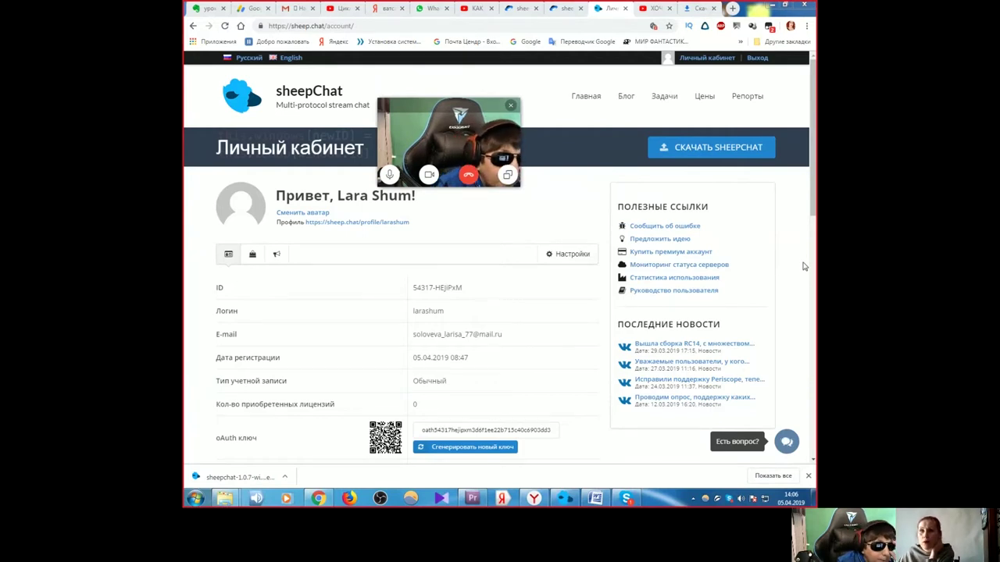
pyautogui.moveTo(449, 137); pyautogui.dragTo(554, 158)
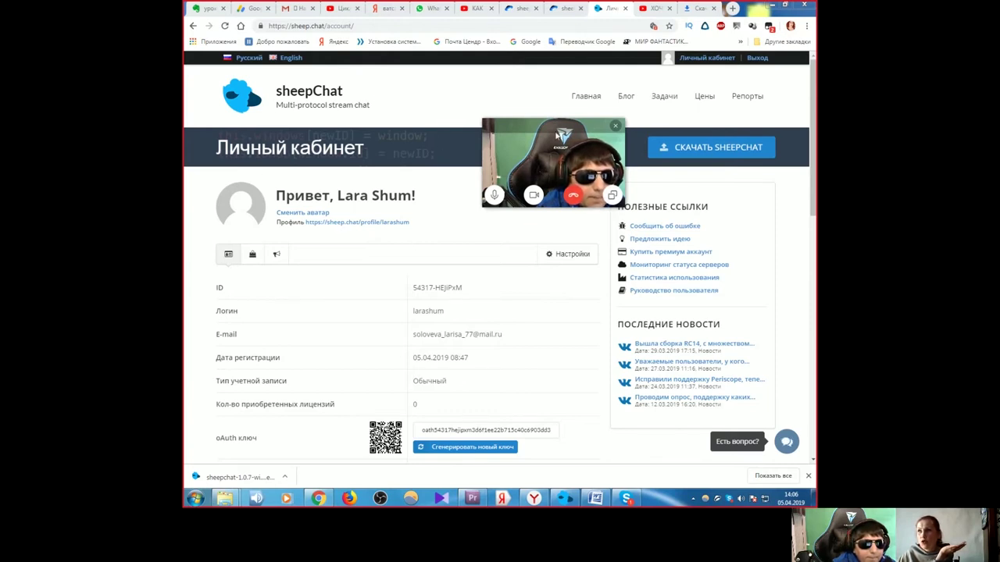
pyautogui.moveTo(556, 136); pyautogui.dragTo(511, 90)
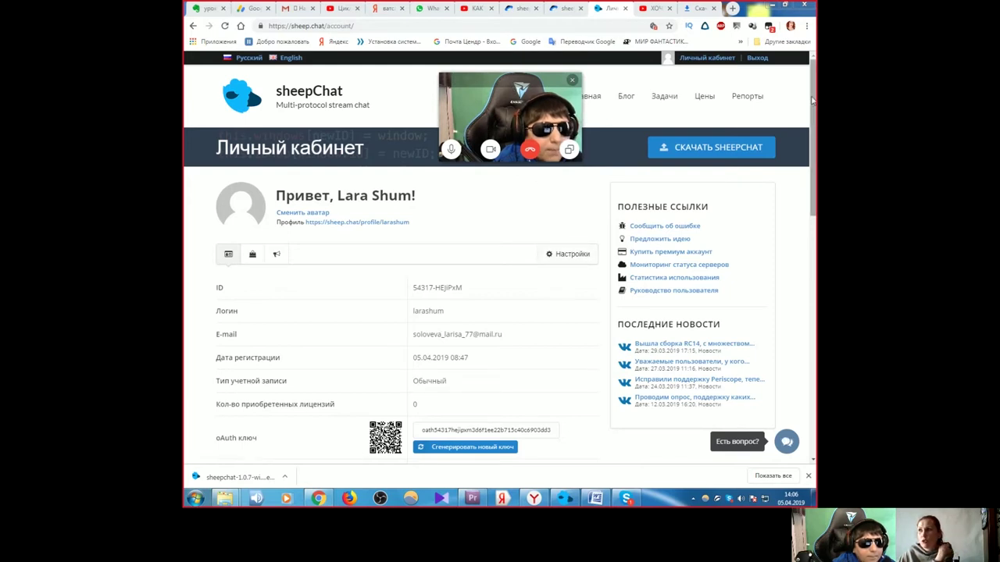
pyautogui.scroll(-2, 500, 281)
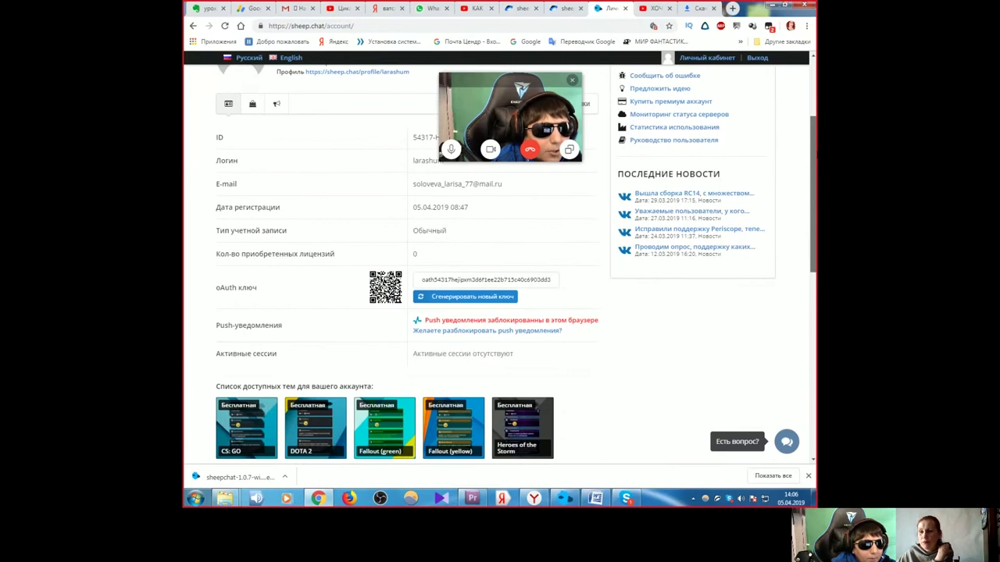
pyautogui.scroll(2, 810, 91)
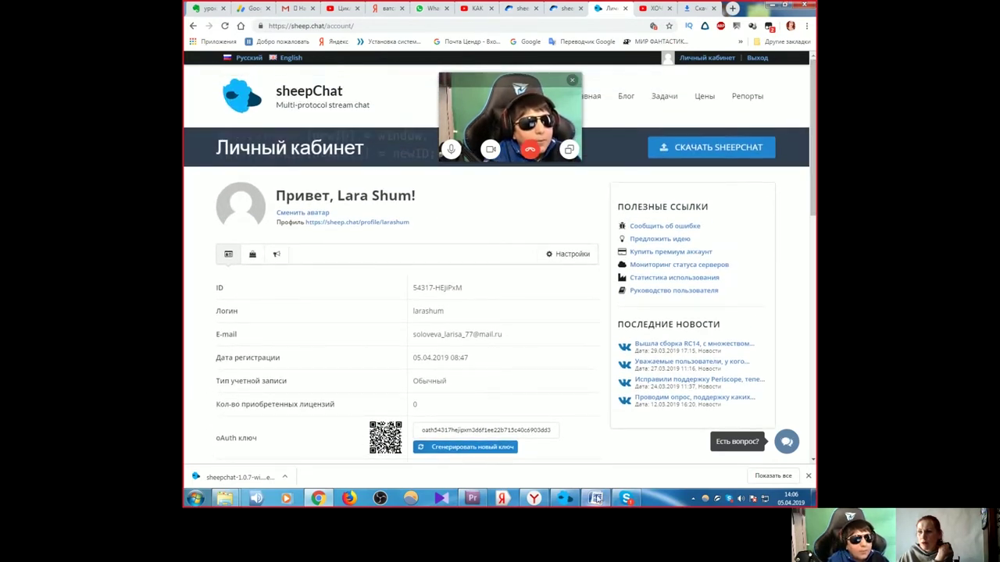
pyautogui.click(564, 498)
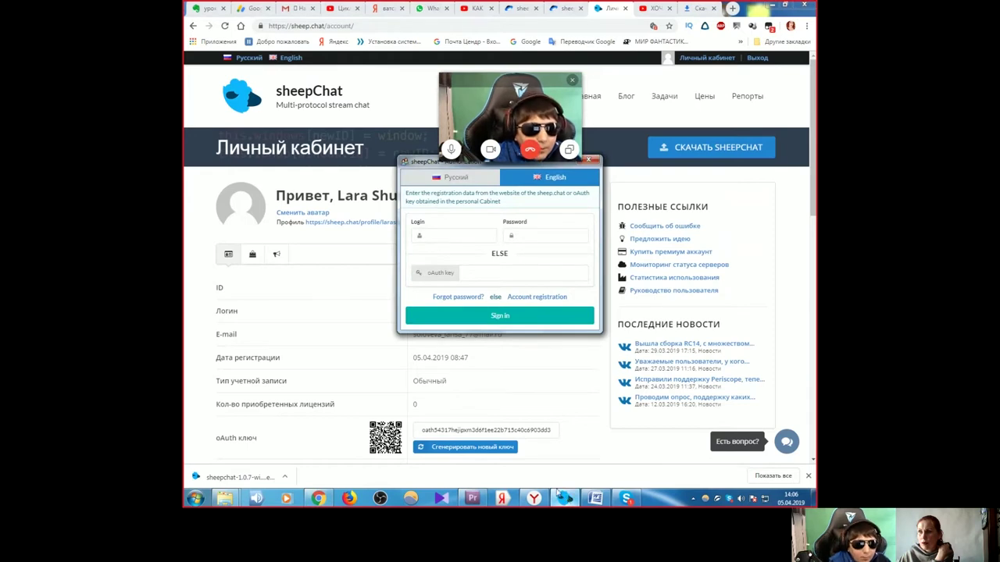
# - Close the sheepChat Authorization window, cancelling twice before choosing Exit the program
pyautogui.moveTo(424, 163); pyautogui.dragTo(321, 207)
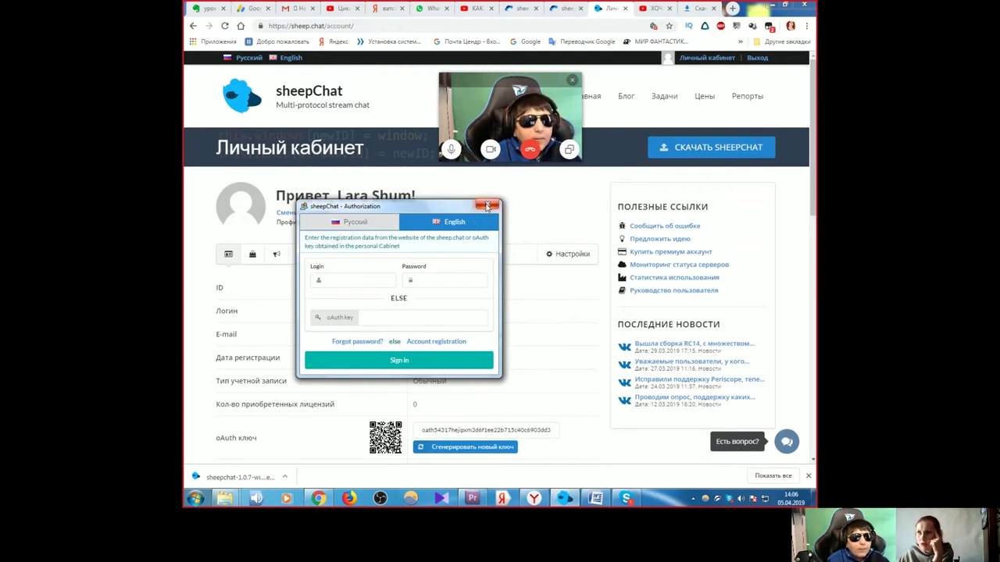
pyautogui.click(487, 205)
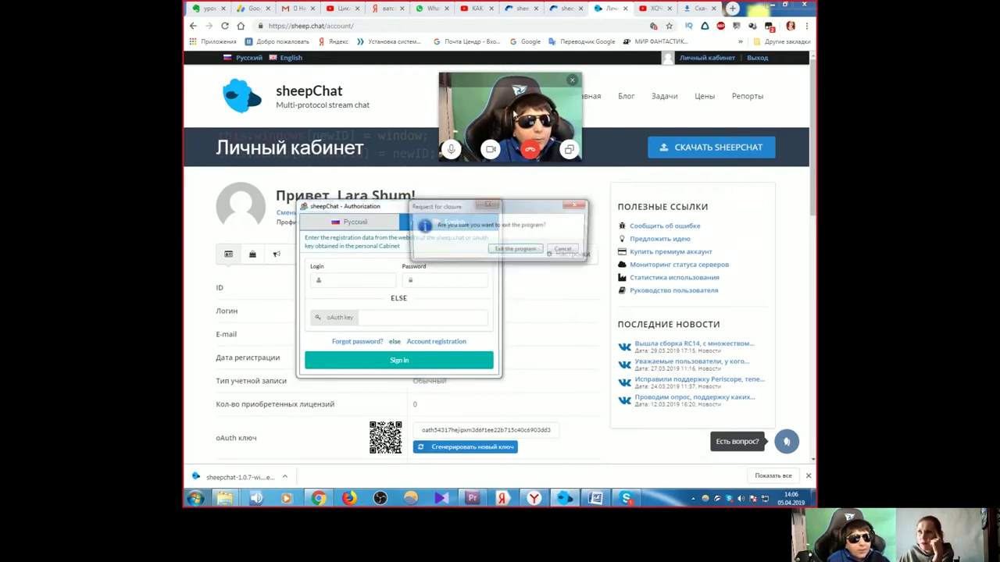
pyautogui.click(576, 250)
pyautogui.click(487, 204)
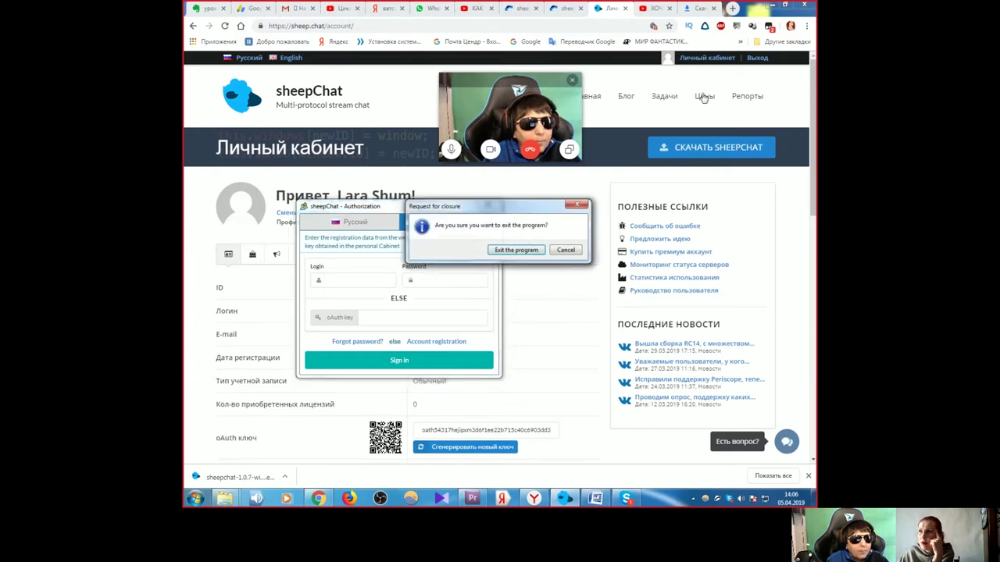
pyautogui.click(575, 252)
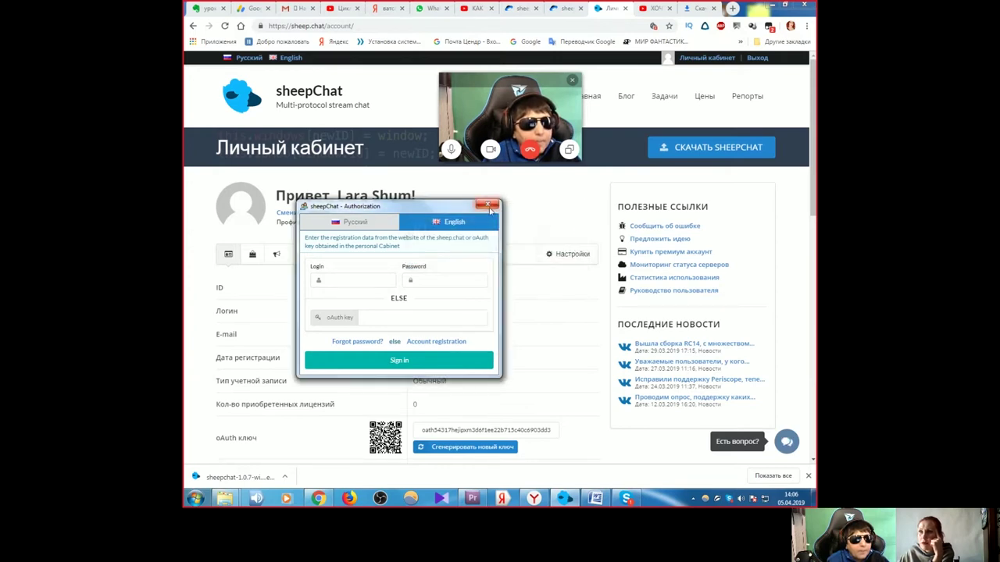
pyautogui.click(490, 206)
pyautogui.click(524, 255)
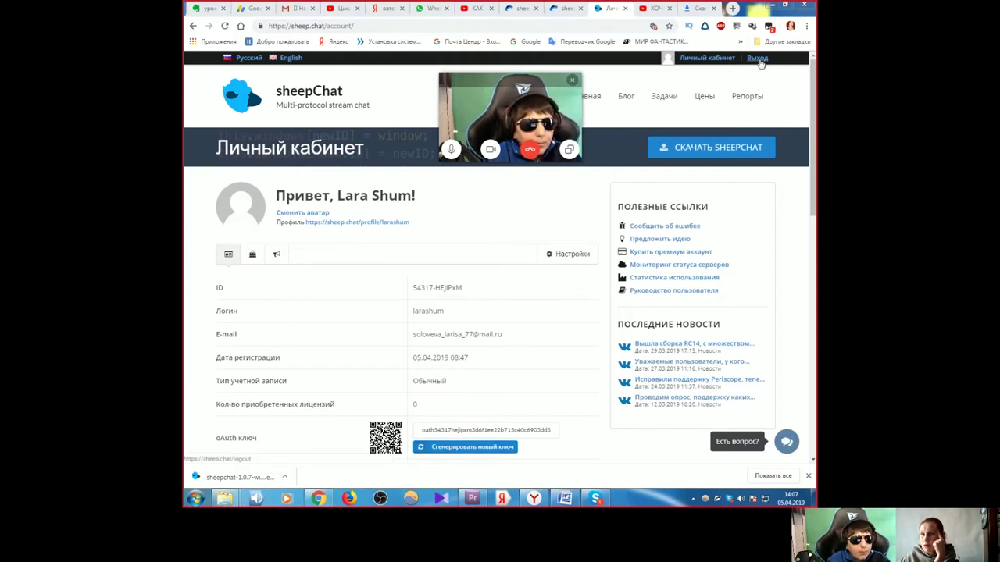
# - Generate a new oAuth key for the sheep.chat account
pyautogui.click(471, 448)
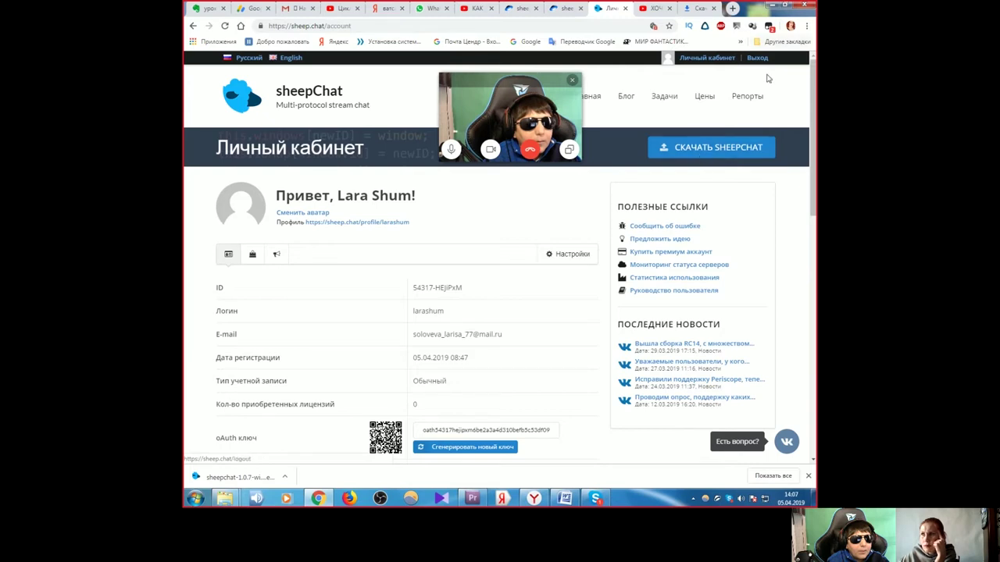
# - Go to the СКАЧАТЬ SHEEPCHAT download page
pyautogui.click(740, 148)
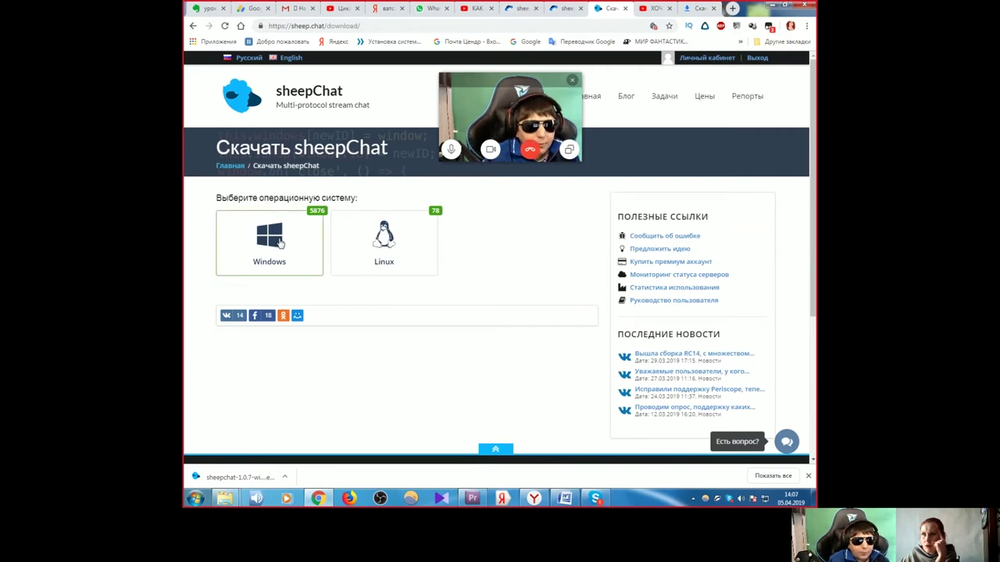
# - Choose Windows as the operating system to list the sheepChat 1.1.0-rc.11 installers
pyautogui.click(279, 243)
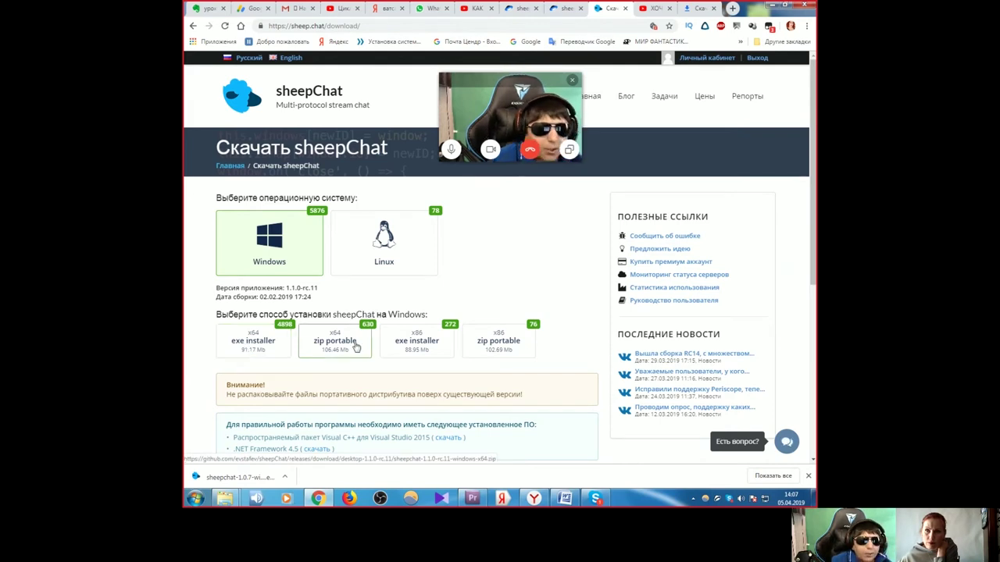
# - Download the 91.17 Mb x64 exe installer and open its options in the download bar
pyautogui.click(252, 346)
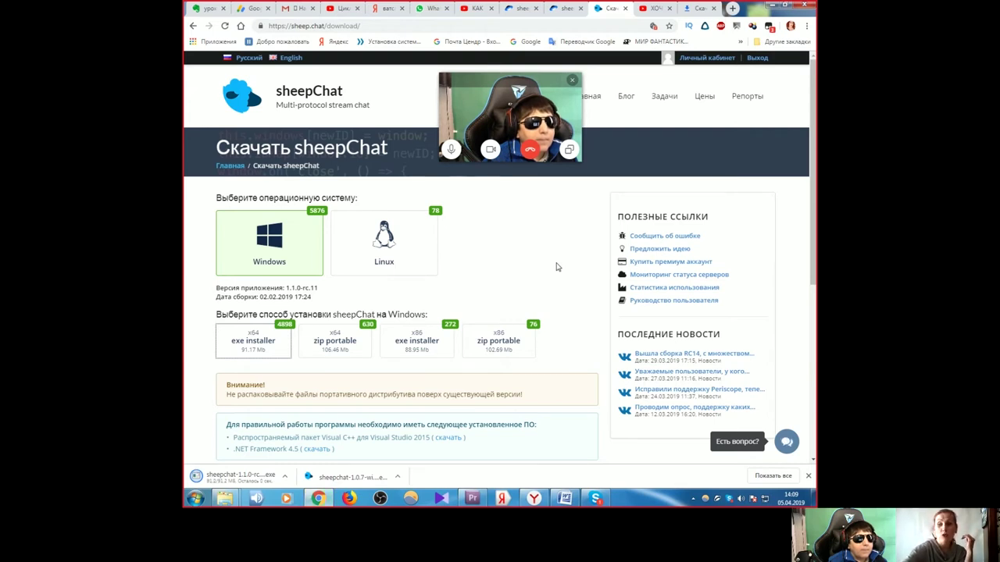
pyautogui.click(285, 478)
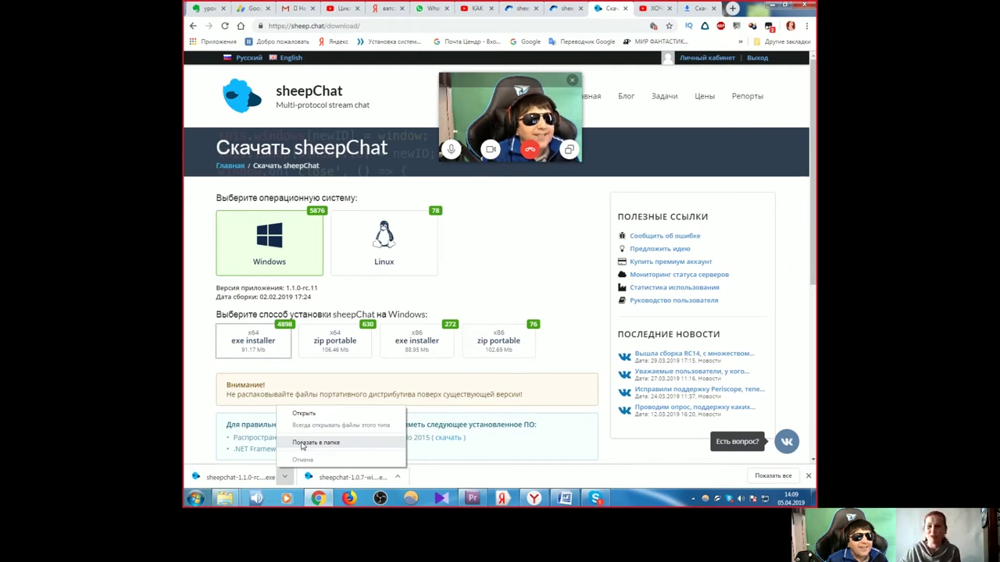
# - Show the installer in the Downloads folder and run it, accepting the security warning
pyautogui.click(308, 442)
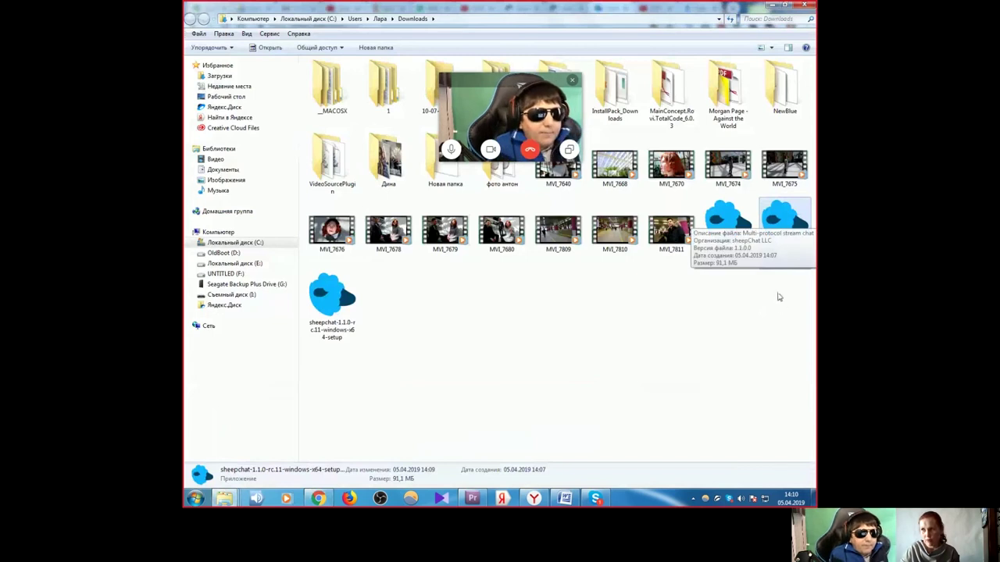
pyautogui.doubleClick(777, 238)
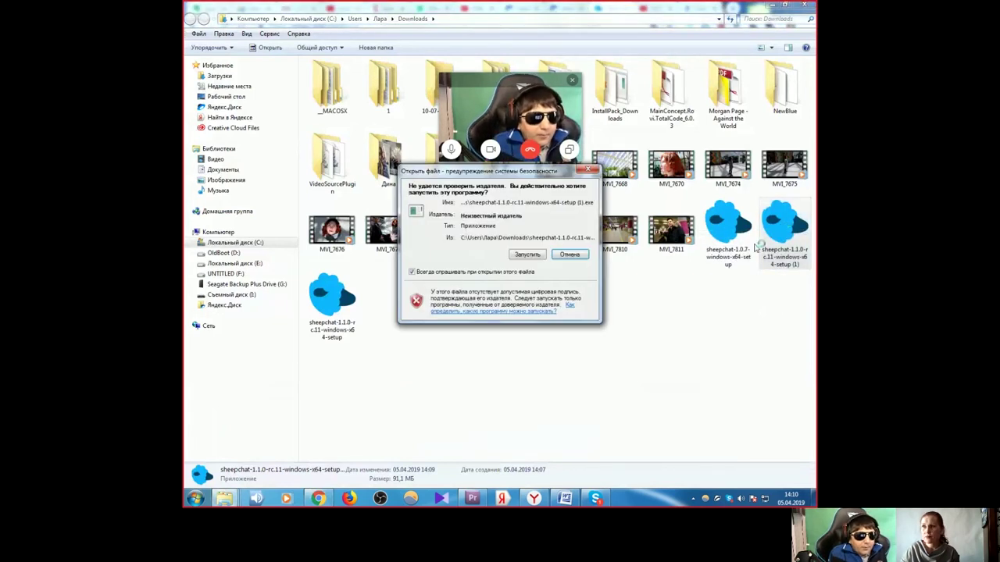
pyautogui.click(535, 258)
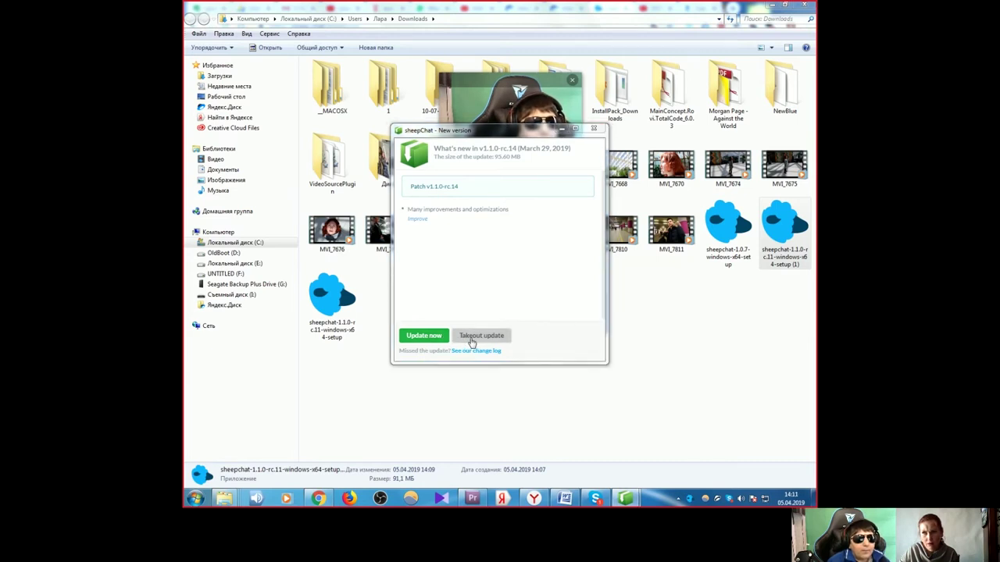
# - Install the v1.1.0-rc.14 update and drag the update and authorization windows into view
pyautogui.click(422, 337)
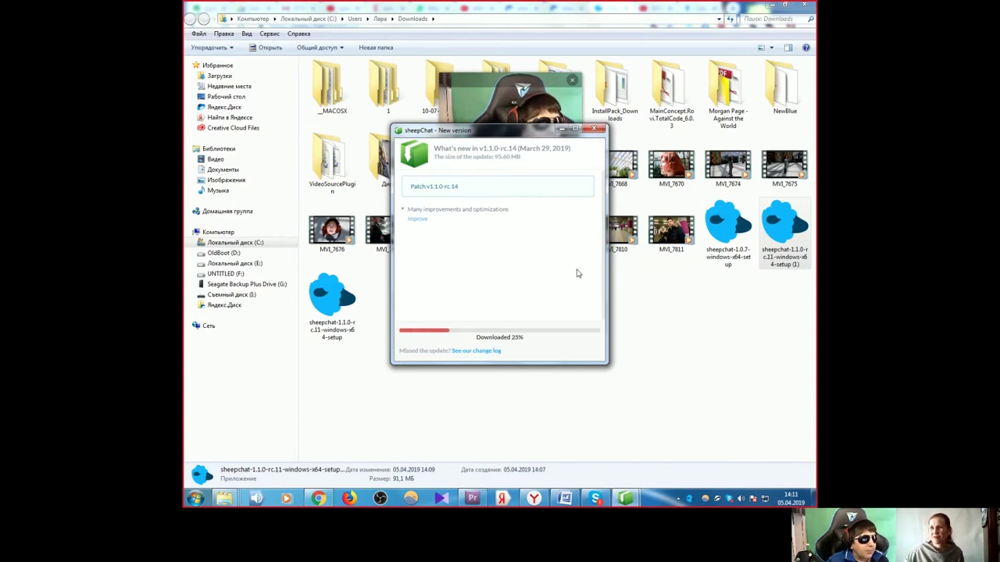
pyautogui.moveTo(506, 125); pyautogui.dragTo(366, 184)
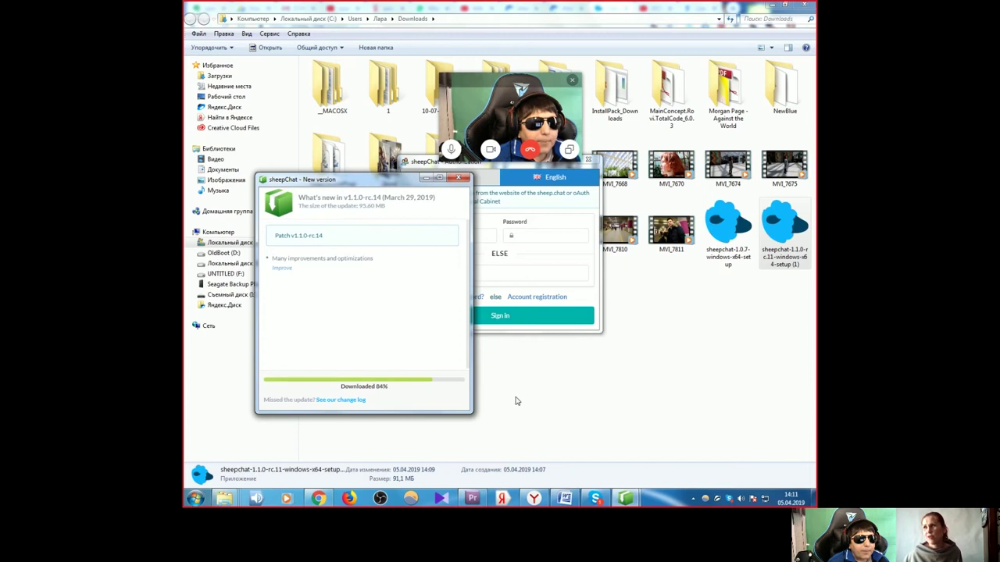
pyautogui.moveTo(419, 164); pyautogui.dragTo(583, 261)
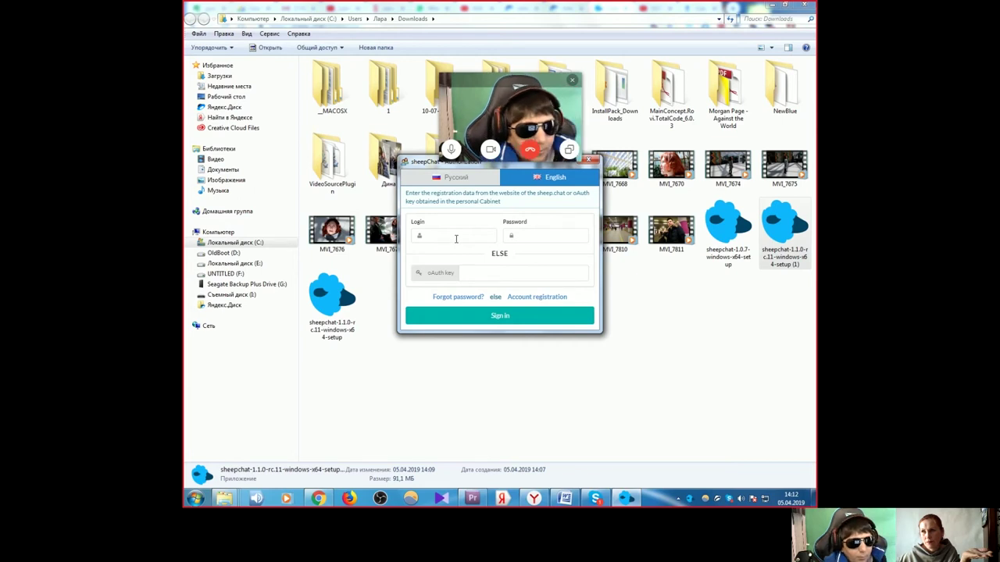
# - Place the cursor in the blank oAuth key field of the sign-in window
pyautogui.click(473, 271)
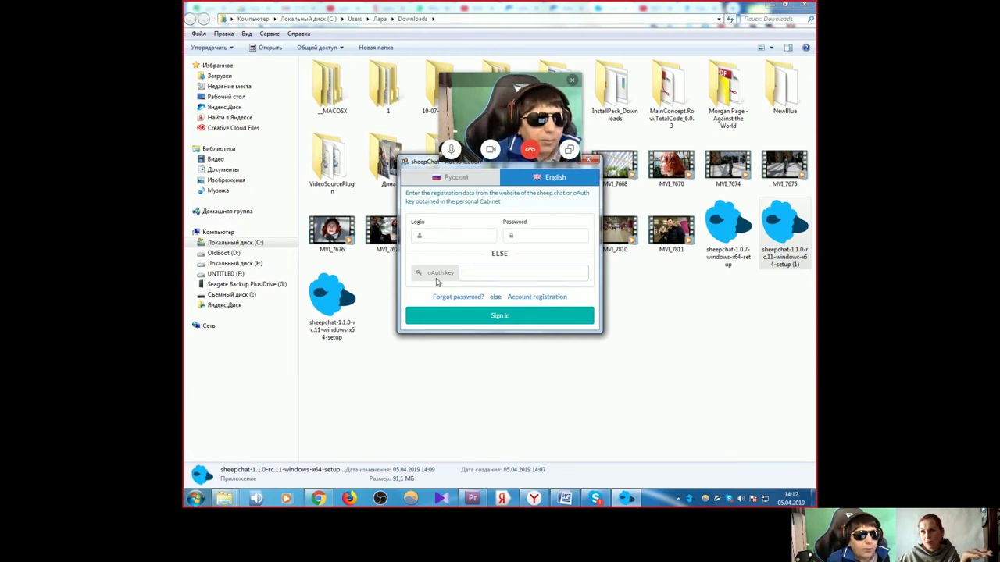
pyautogui.click(473, 271)
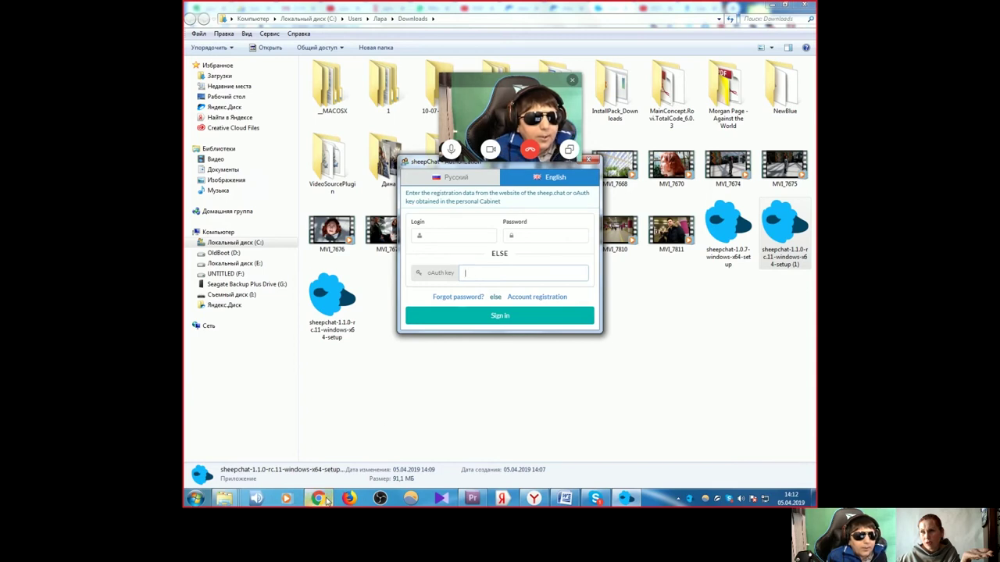
pyautogui.moveTo(539, 499)
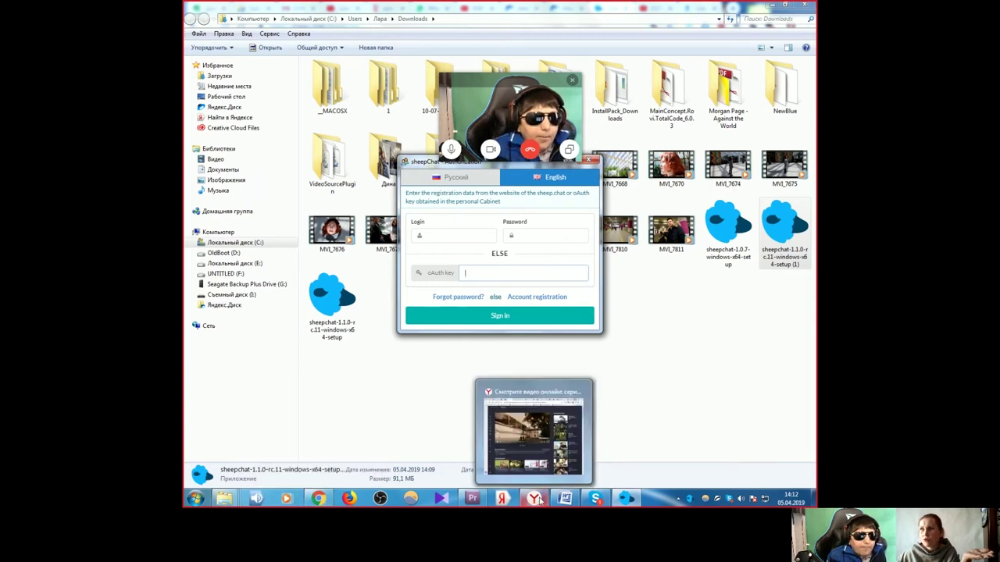
# - In Yandex browser's Mail.ru tab, open sheepChat's 'Ссылка для активации учетной записи' email
pyautogui.click(534, 430)
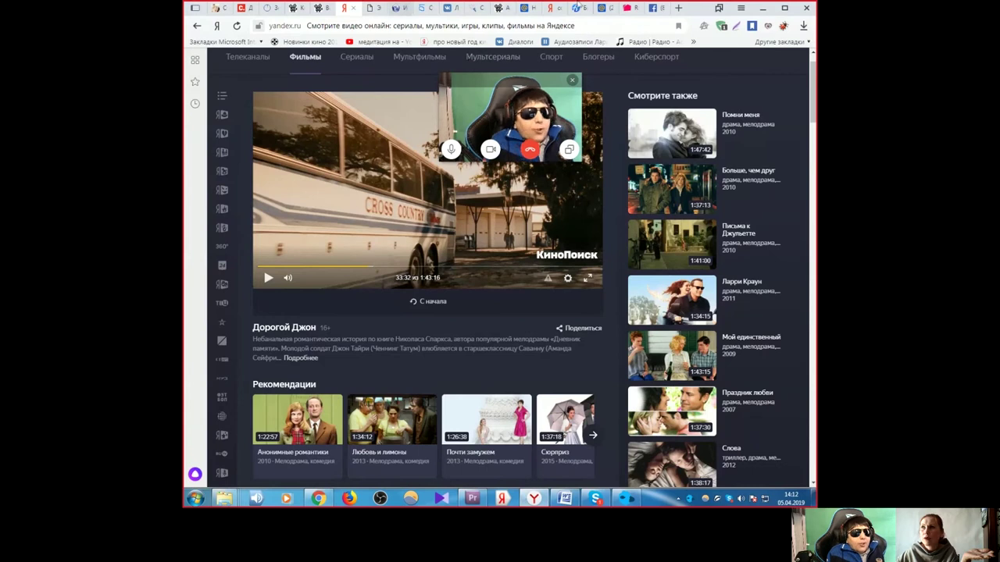
pyautogui.click(605, 8)
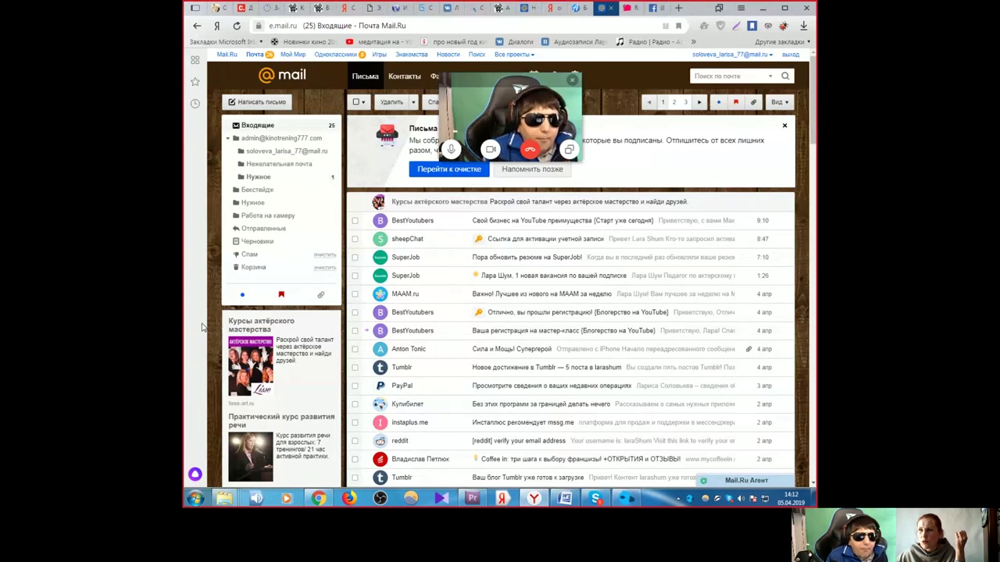
pyautogui.click(546, 242)
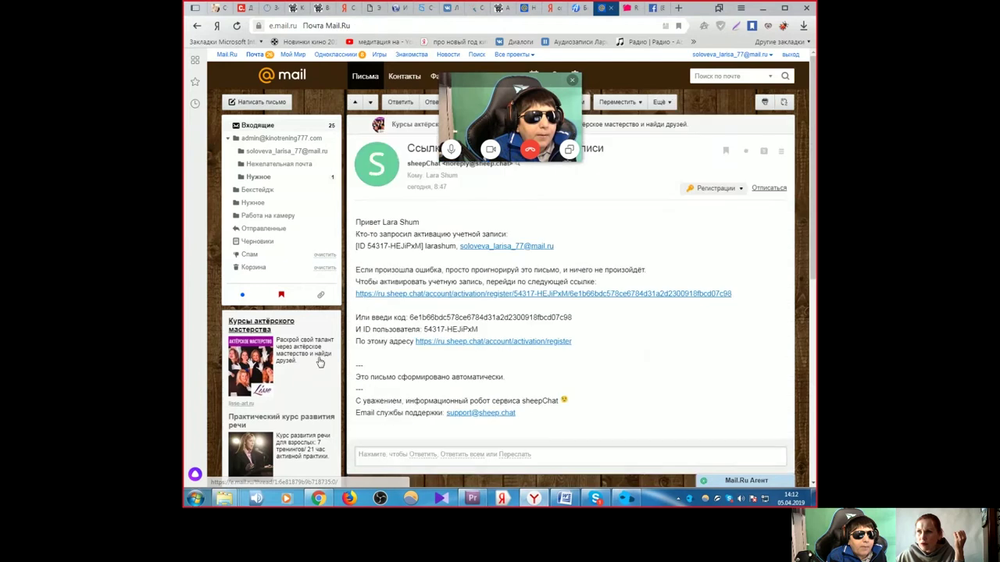
# - Paste the email's activation code as sheepChat's oAuth key, try signing in, and dismiss the outdated-data error
pyautogui.moveTo(407, 317); pyautogui.dragTo(578, 320)
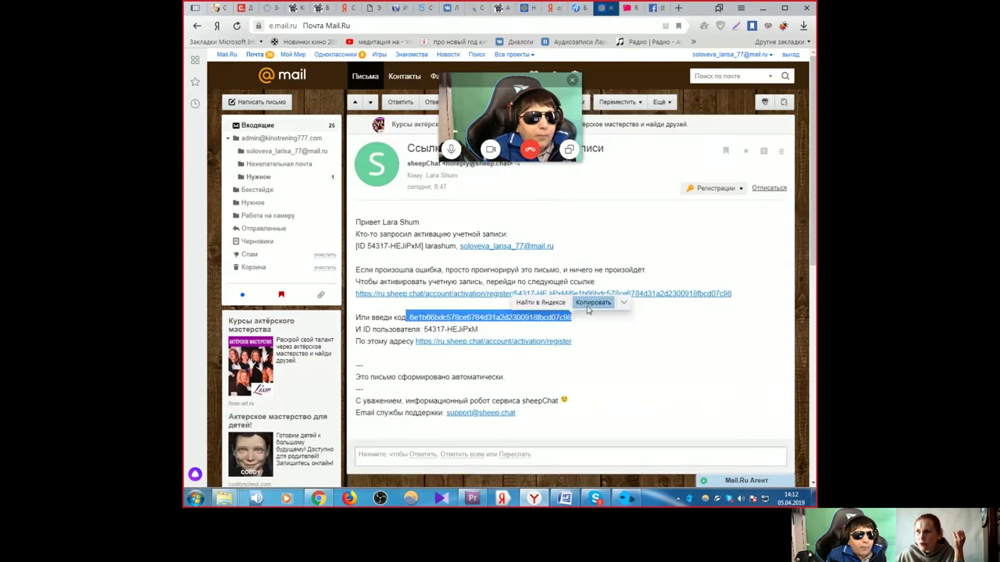
pyautogui.click(591, 303)
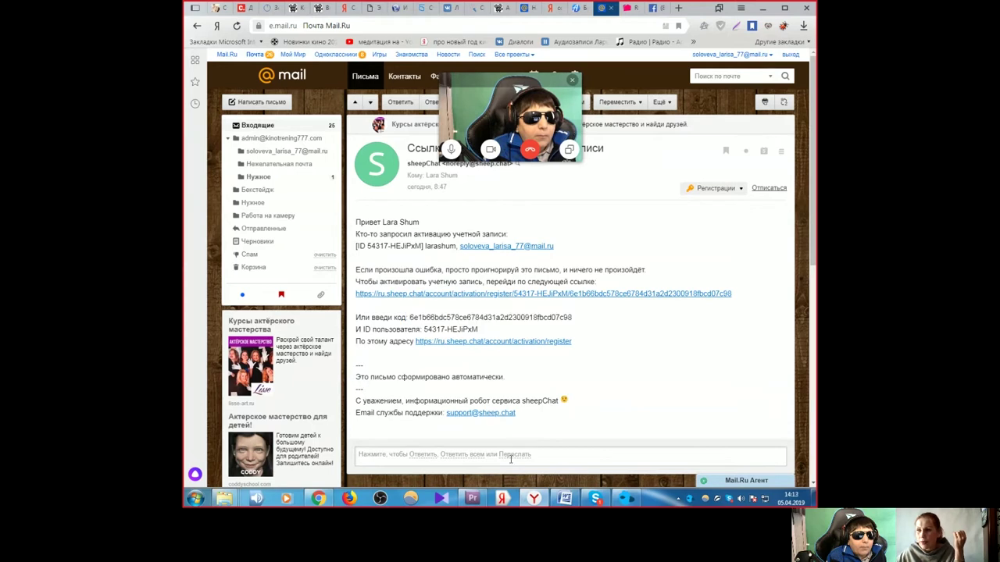
pyautogui.click(628, 498)
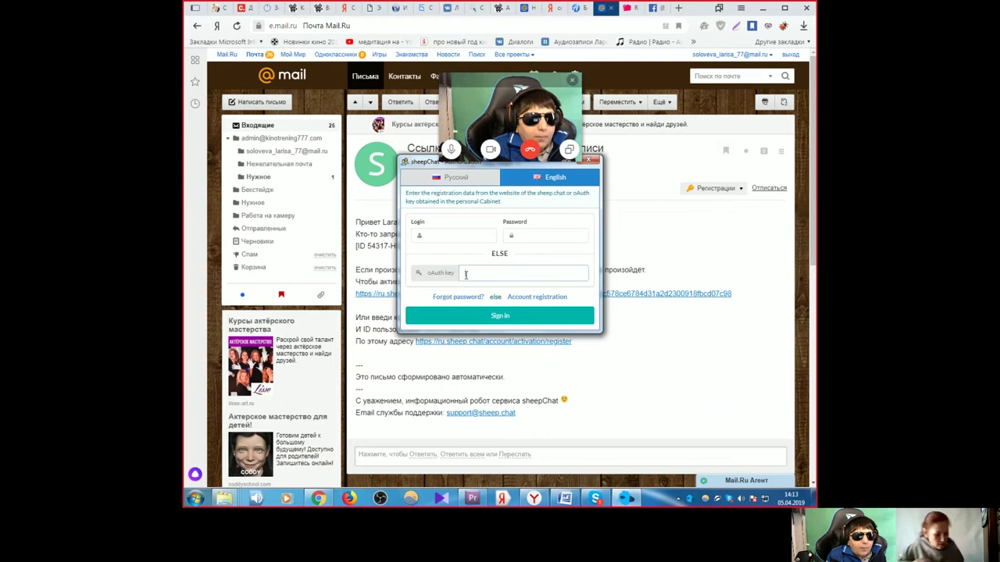
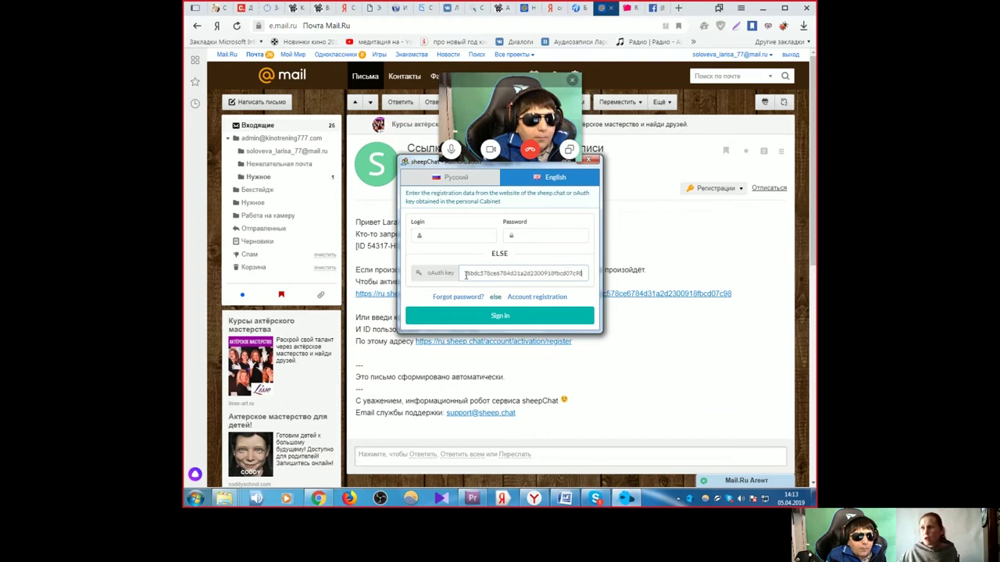
pyautogui.click(498, 316)
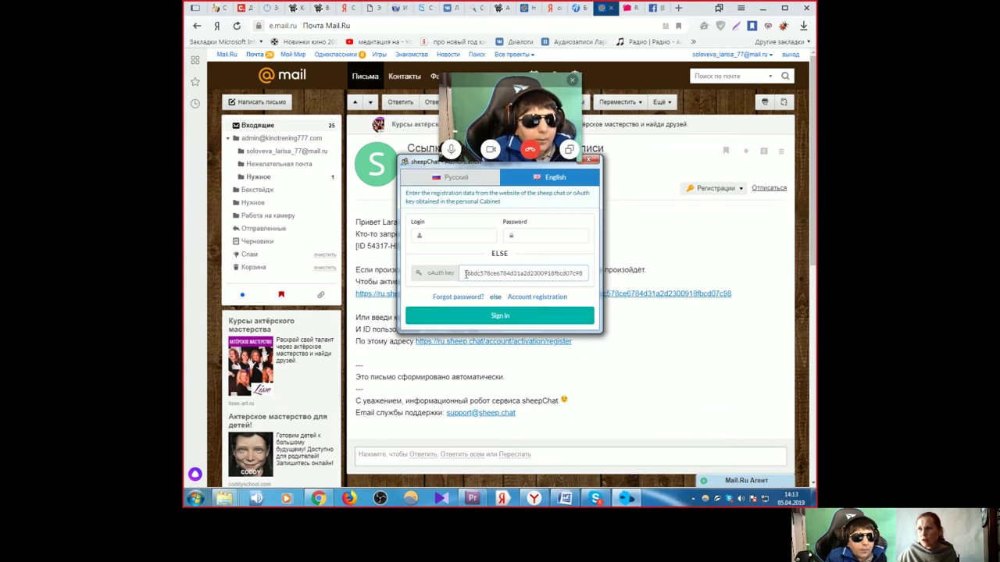
pyautogui.press('Left')
pyautogui.press('Left')
pyautogui.press('Left')
pyautogui.press('Left')
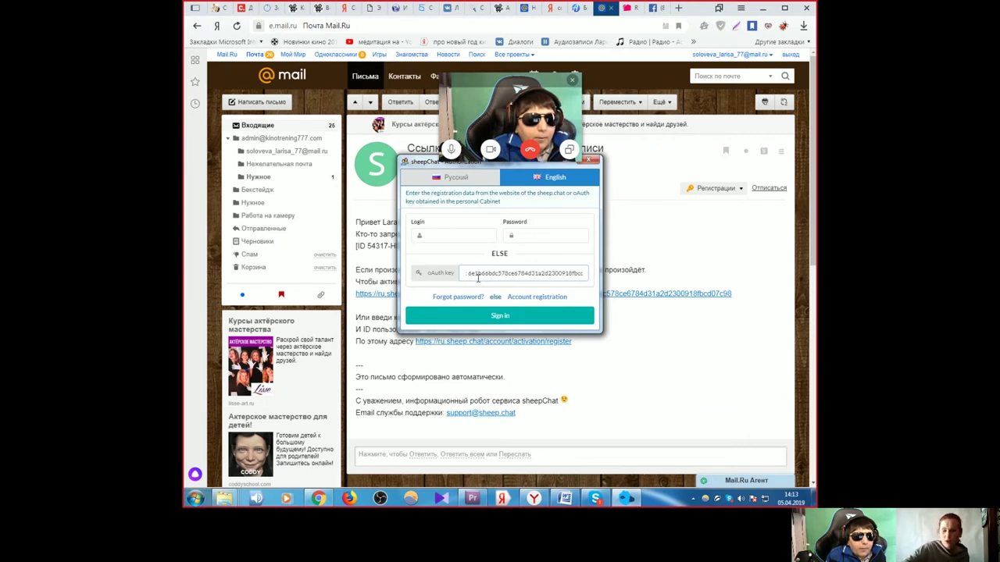
pyautogui.press('Right')
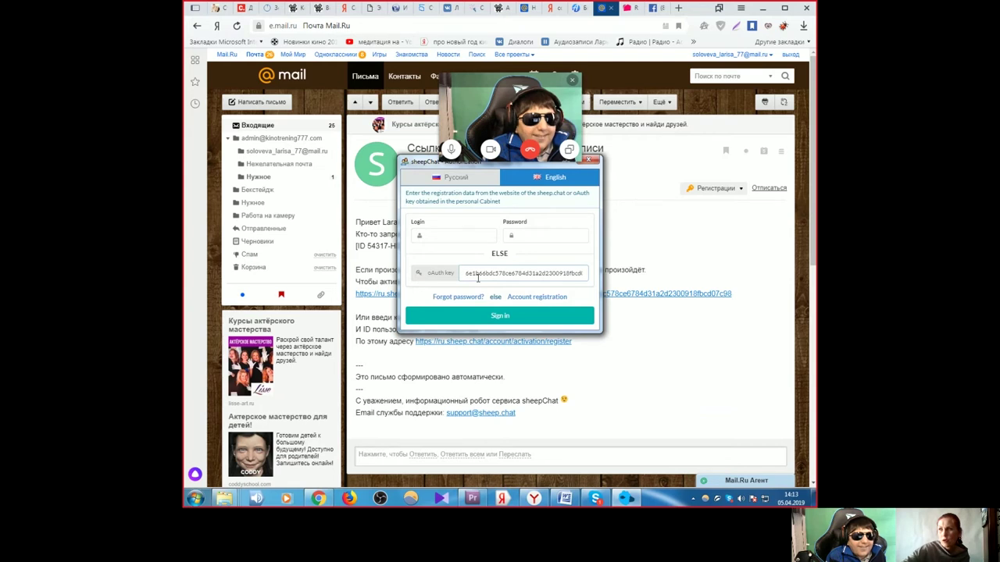
pyautogui.click(503, 316)
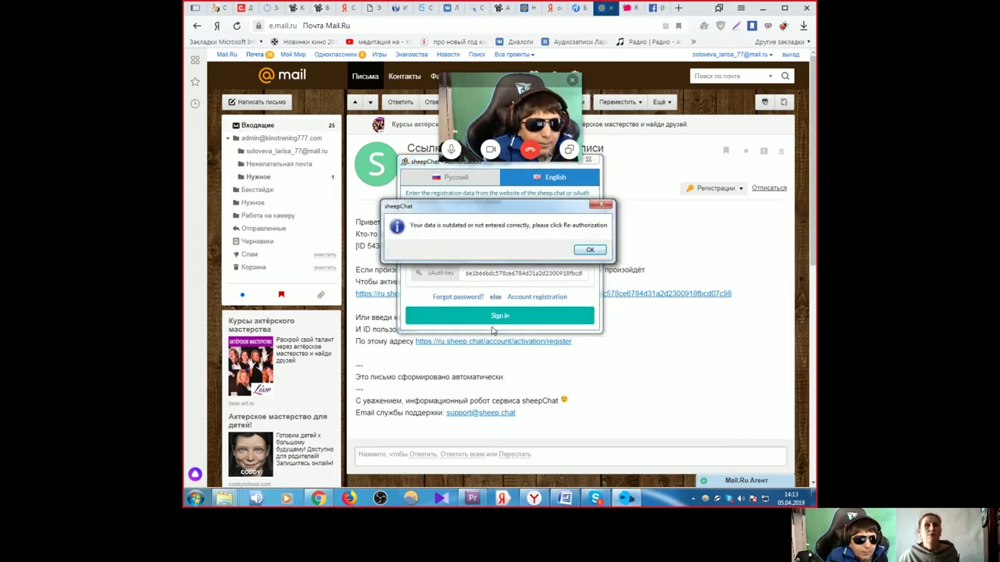
pyautogui.click(601, 205)
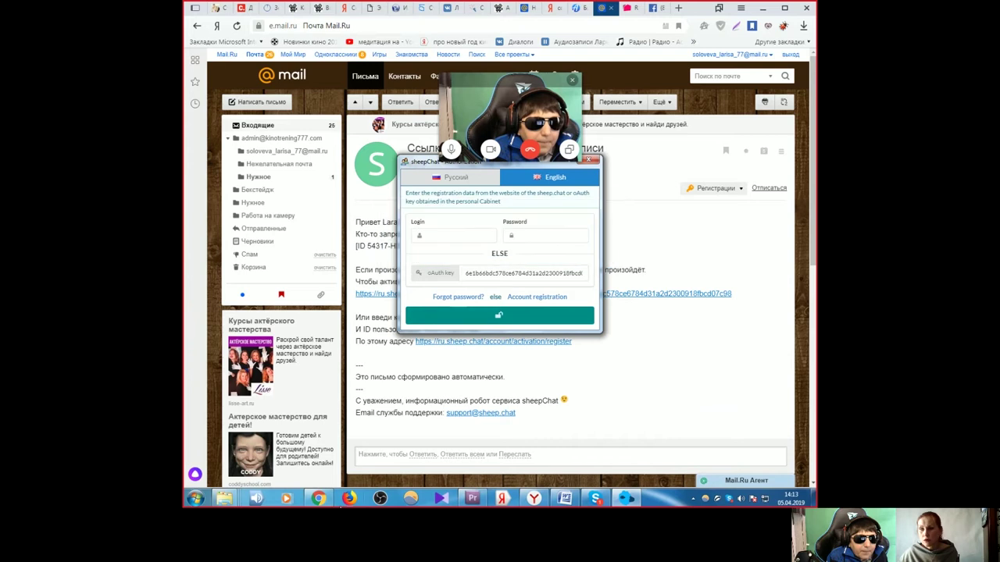
# - Copy the oAuth key from the sheep.chat personal account page
pyautogui.click(332, 501)
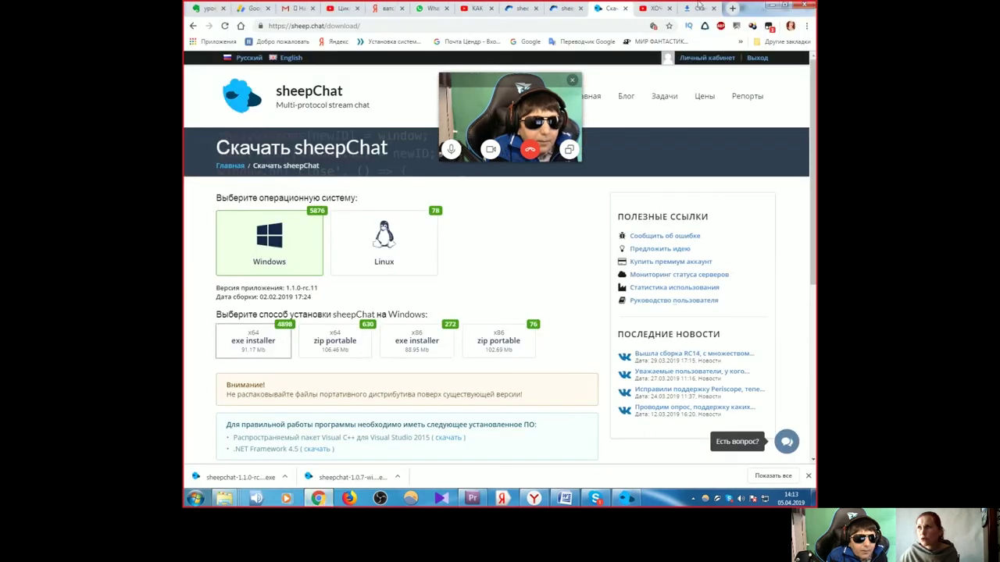
pyautogui.click(621, 500)
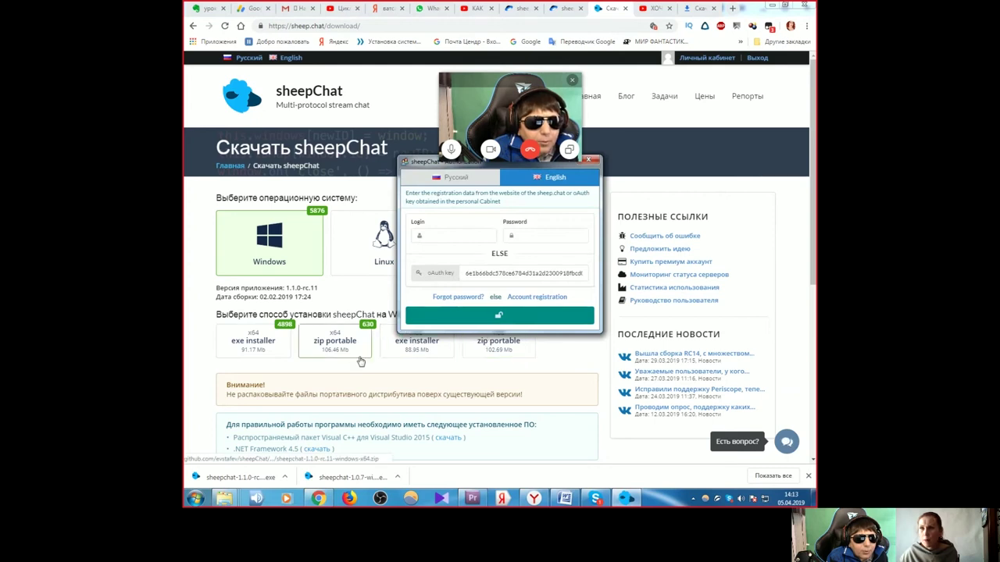
pyautogui.moveTo(435, 167); pyautogui.dragTo(614, 271)
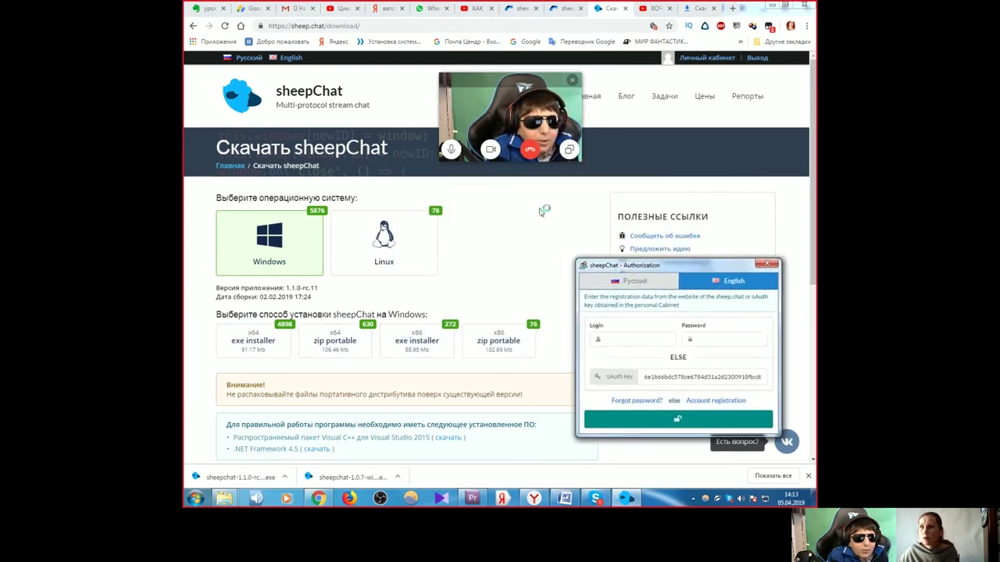
pyautogui.click(195, 25)
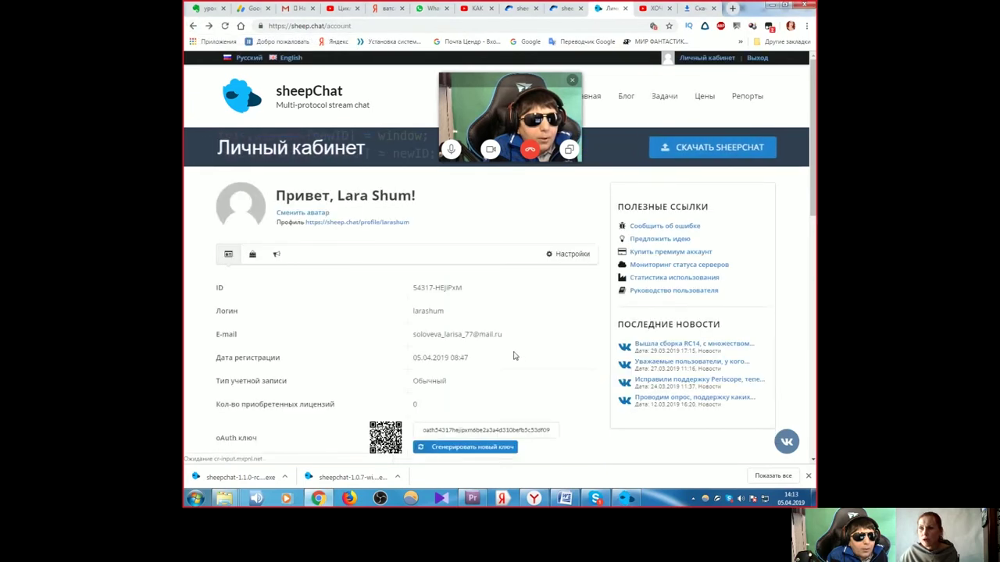
pyautogui.scroll(-3, 513, 355)
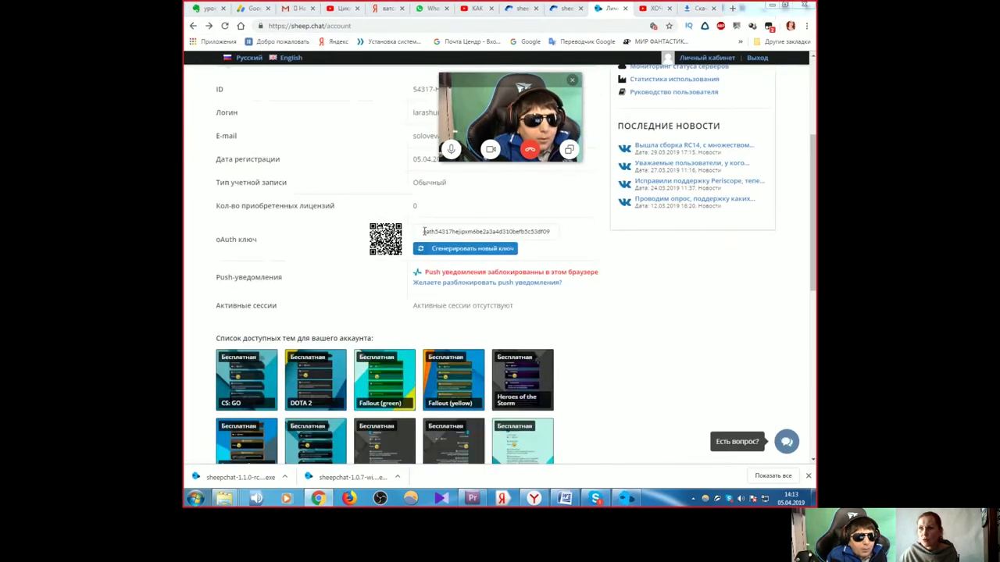
pyautogui.moveTo(553, 233); pyautogui.dragTo(398, 238)
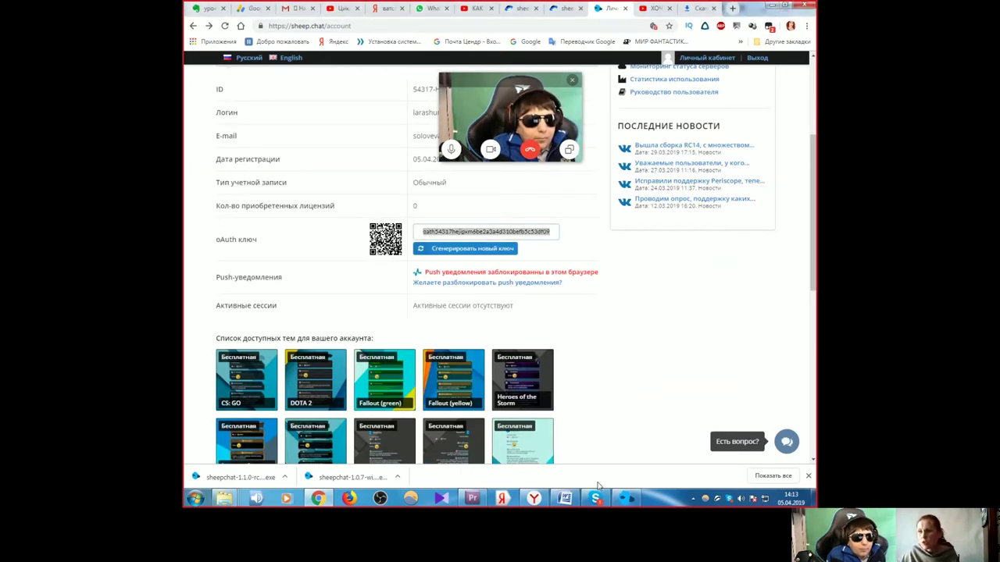
# - Replace the old key in sheepChat's oAuth field with the account key and sign in
pyautogui.click(626, 498)
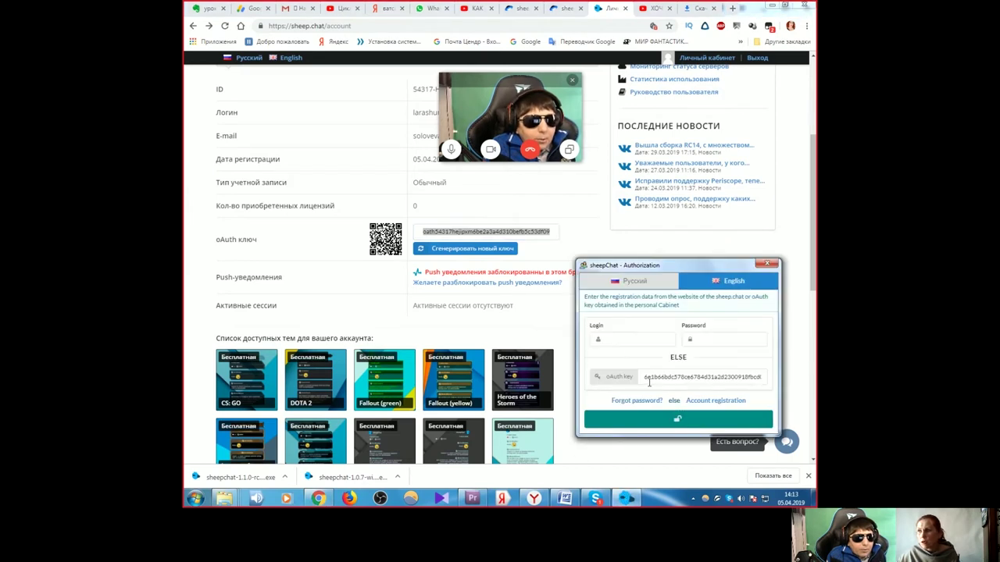
pyautogui.moveTo(645, 380); pyautogui.dragTo(789, 380)
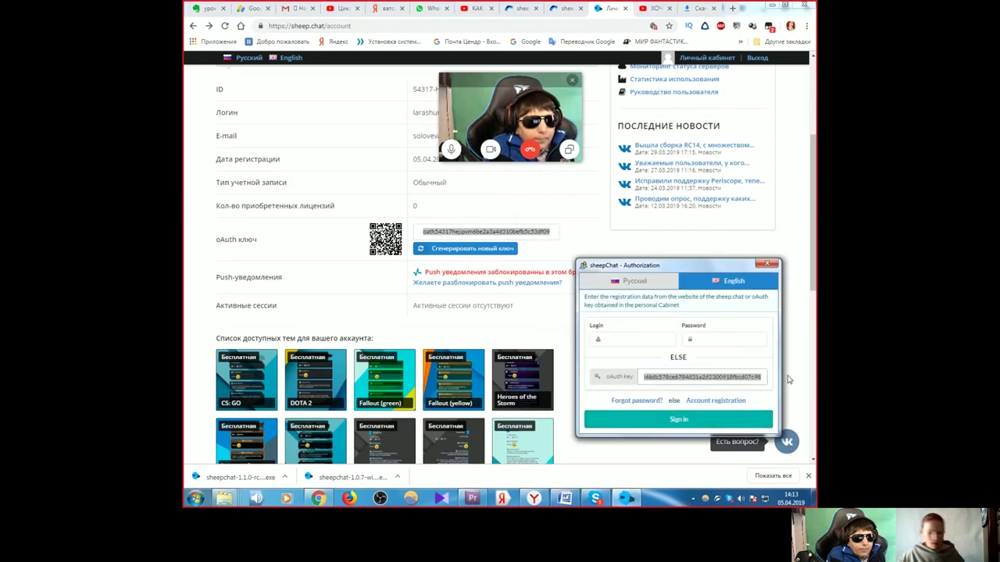
pyautogui.hotkey('ctrl', 'v')
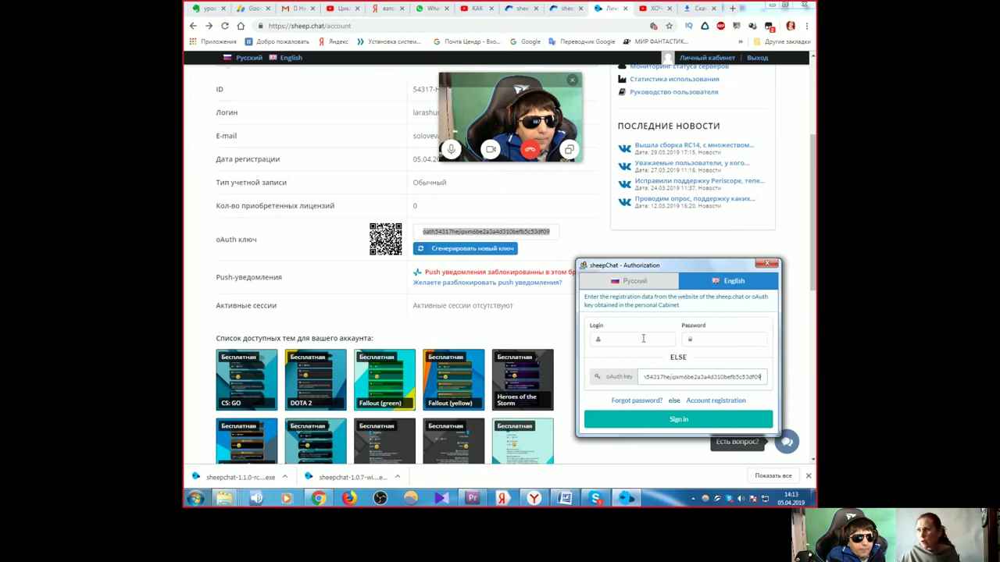
pyautogui.click(691, 421)
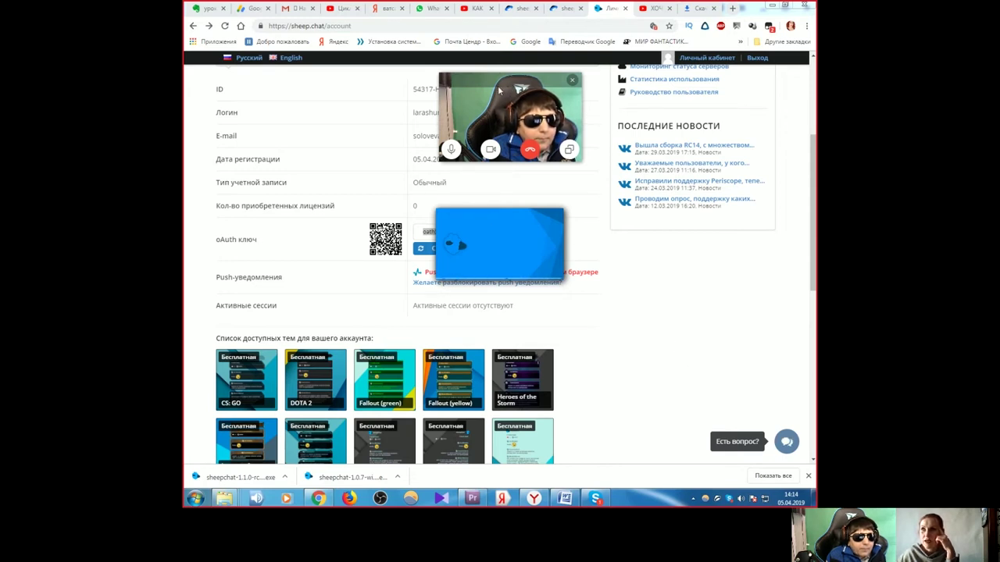
# - Reposition the sheepChat window and open its Settings from the title-bar gear icon
pyautogui.moveTo(480, 85); pyautogui.dragTo(296, 123)
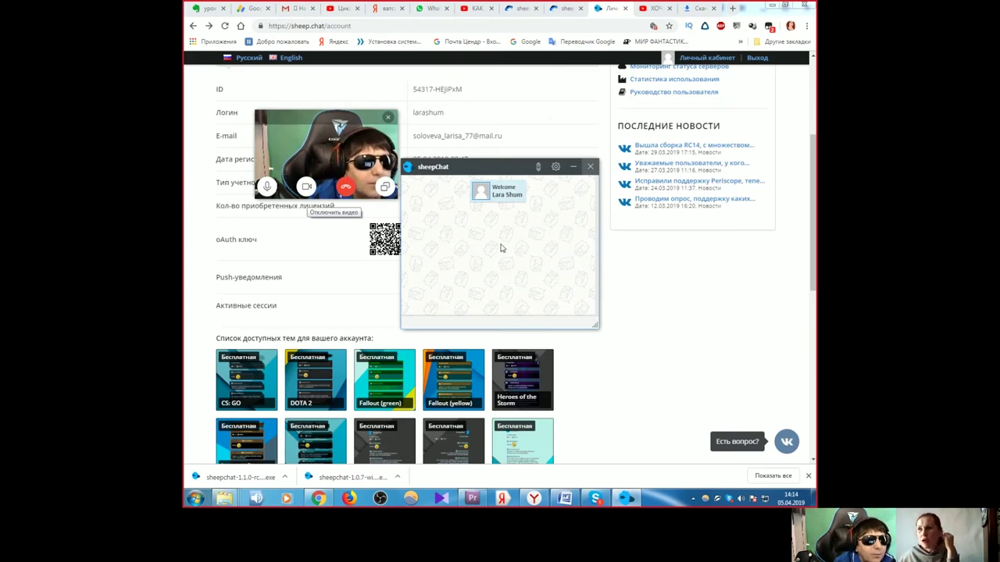
pyautogui.click(555, 167)
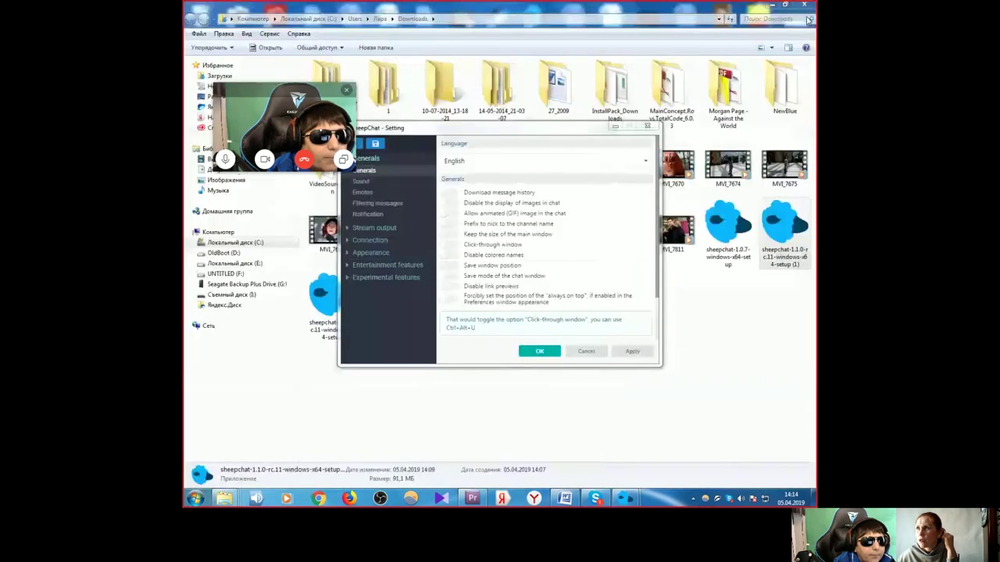
# - Close the Downloads folder window and set sheepChat's interface language to Russian
pyautogui.click(804, 5)
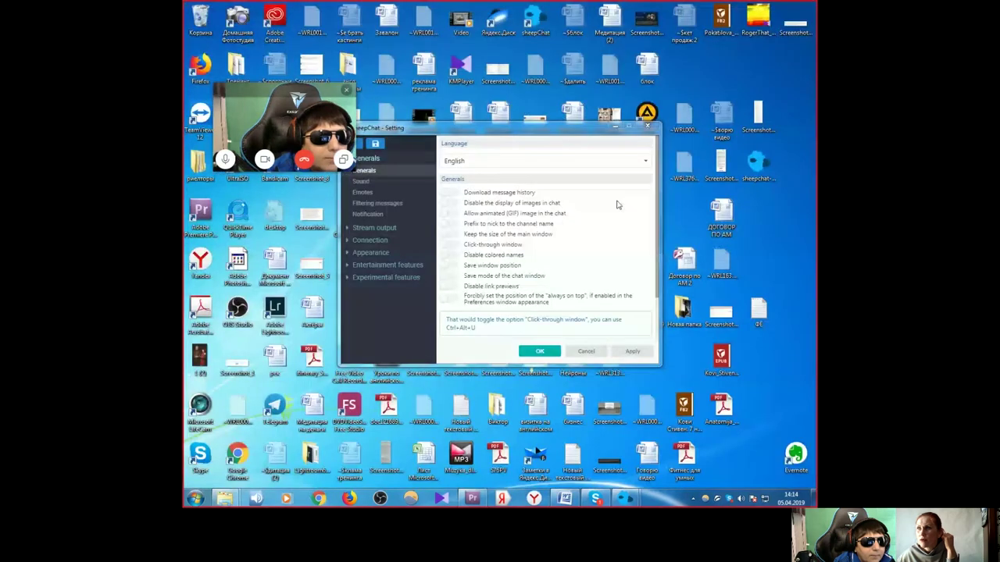
pyautogui.moveTo(499, 131); pyautogui.dragTo(506, 160)
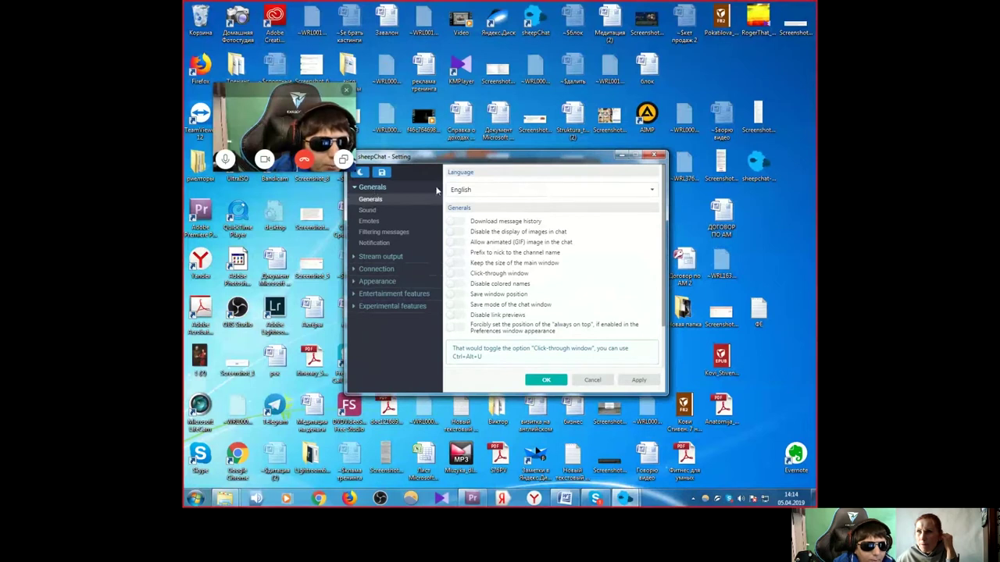
pyautogui.click(653, 192)
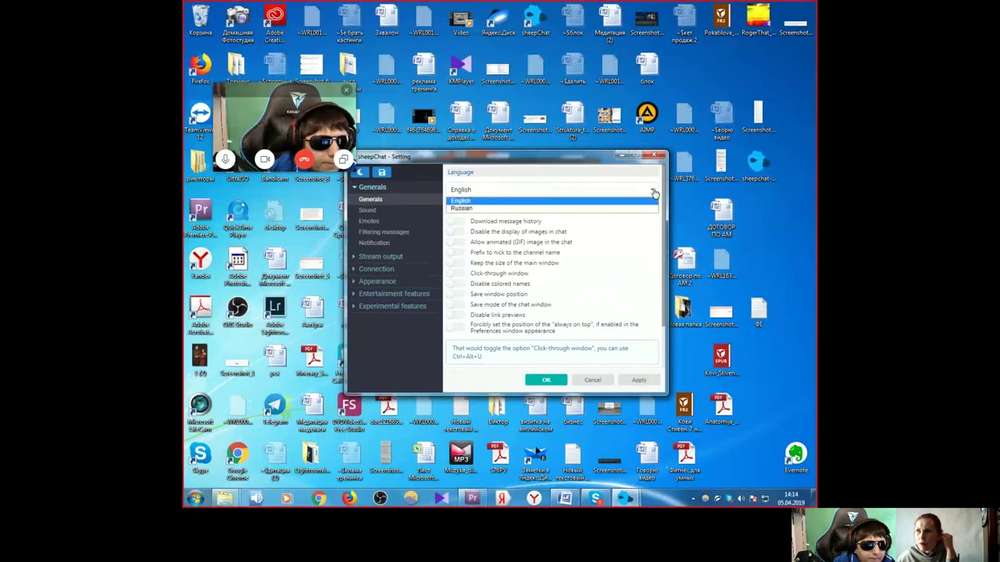
pyautogui.click(473, 209)
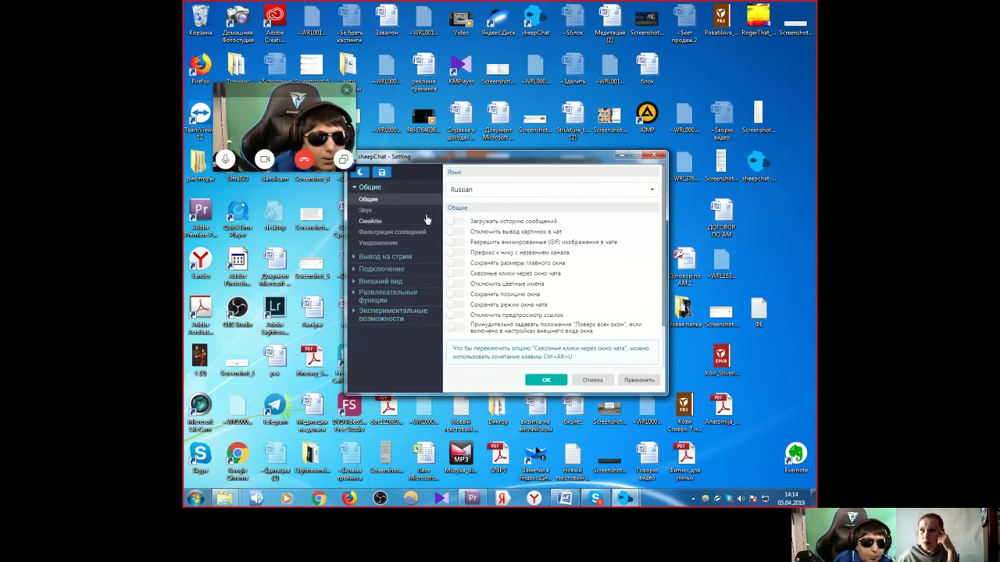
# - Enable message history, GIF images, saved window position, saved chat mode and disabled link previews
pyautogui.moveTo(466, 157); pyautogui.dragTo(436, 212)
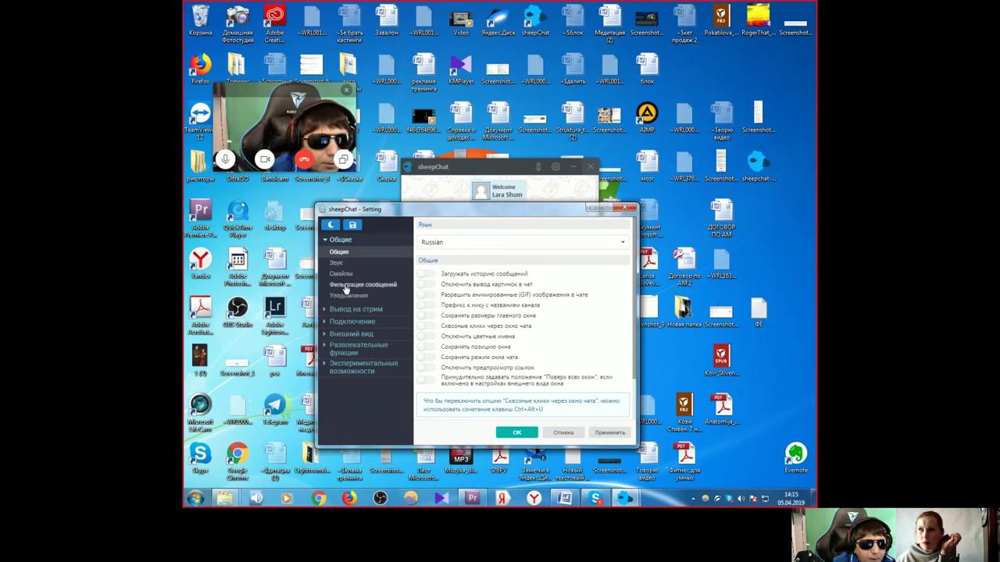
pyautogui.click(426, 275)
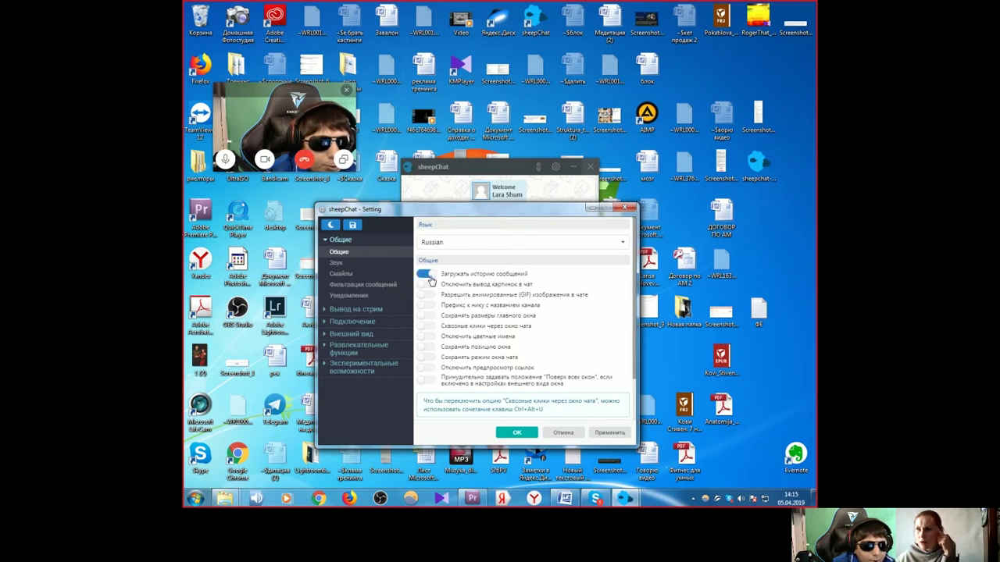
pyautogui.click(426, 295)
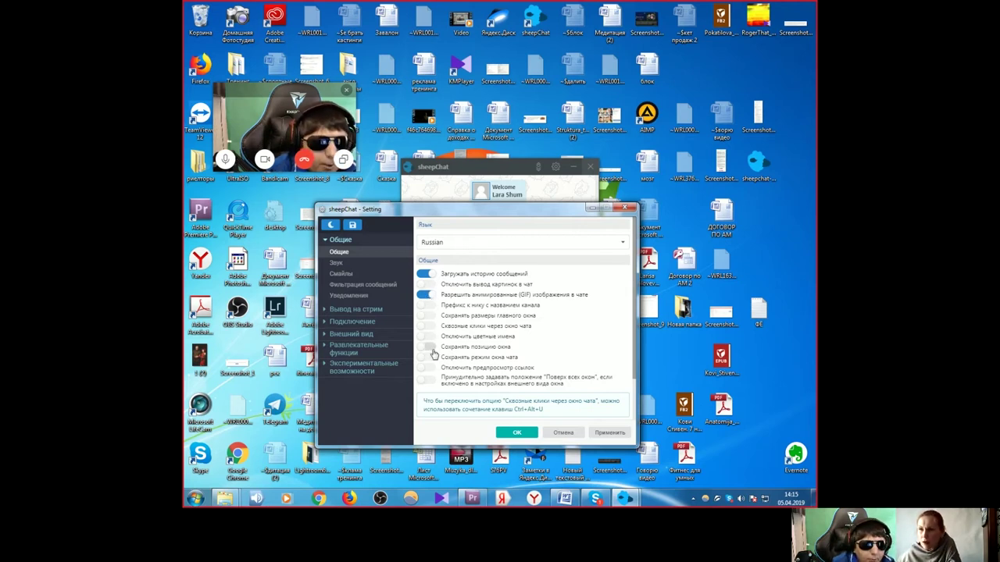
pyautogui.click(431, 348)
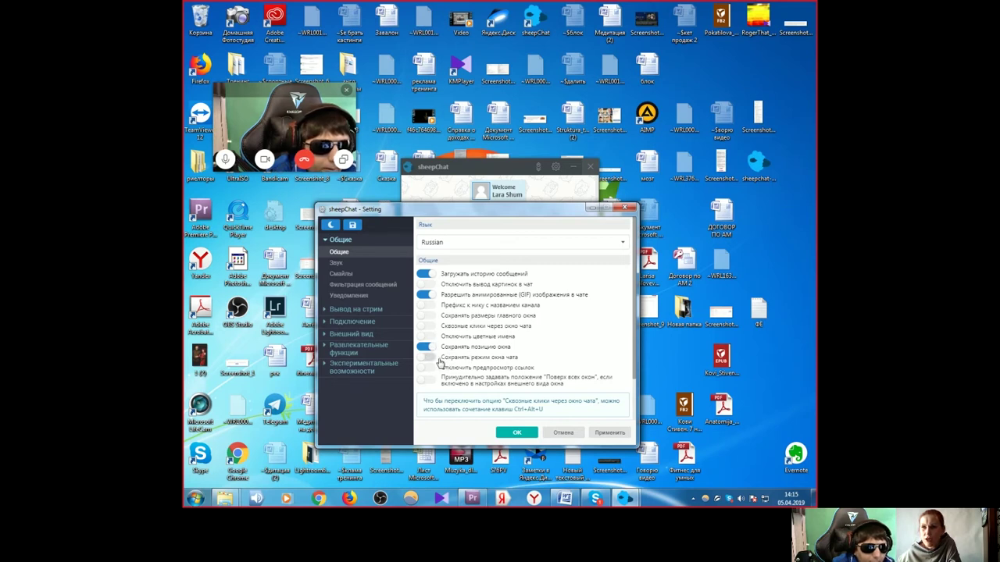
pyautogui.click(429, 358)
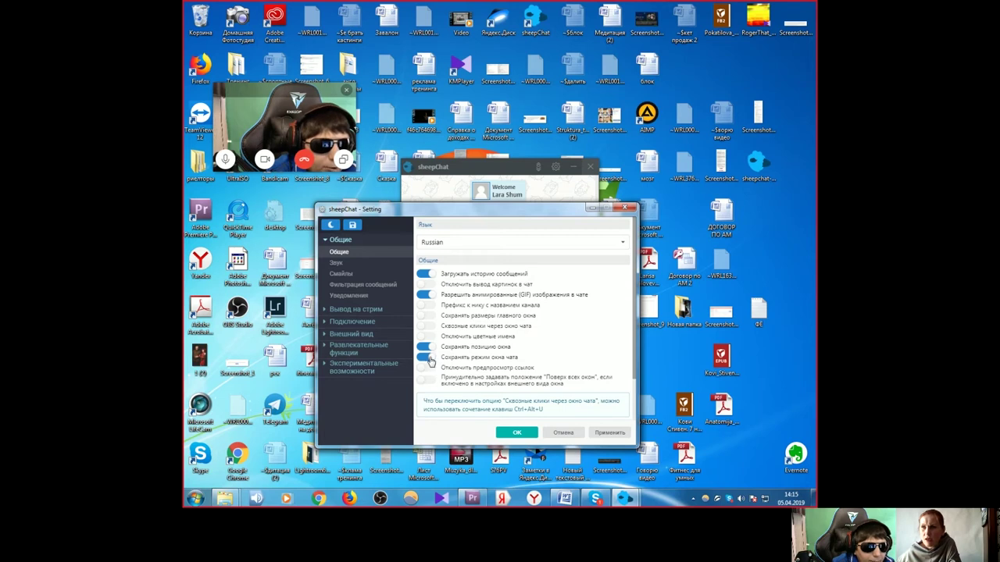
pyautogui.click(429, 368)
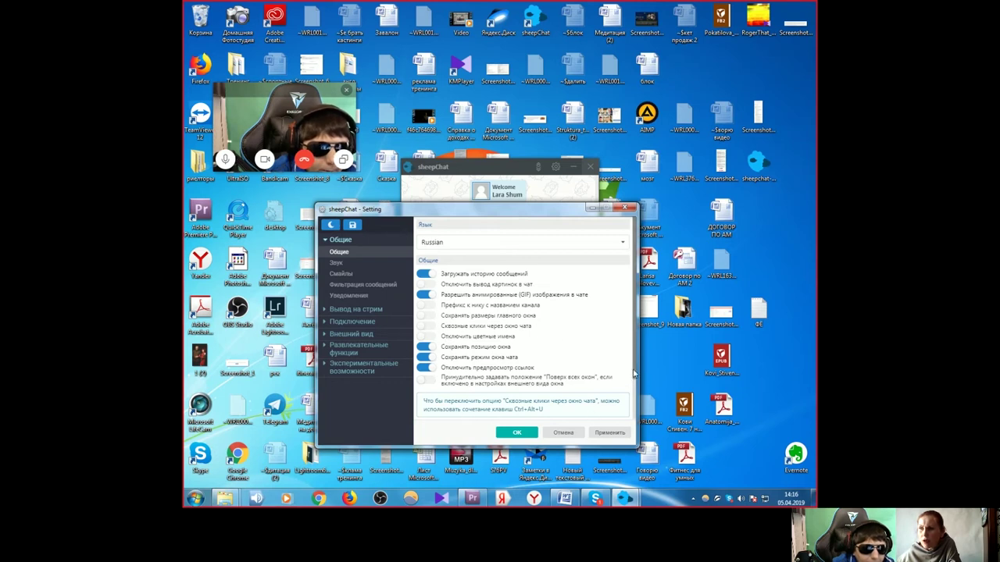
# - Enable 'Принудительно задавать положение' and bring up the Звук settings page
pyautogui.scroll(-1, 634, 378)
pyautogui.scroll(-3, 634, 378)
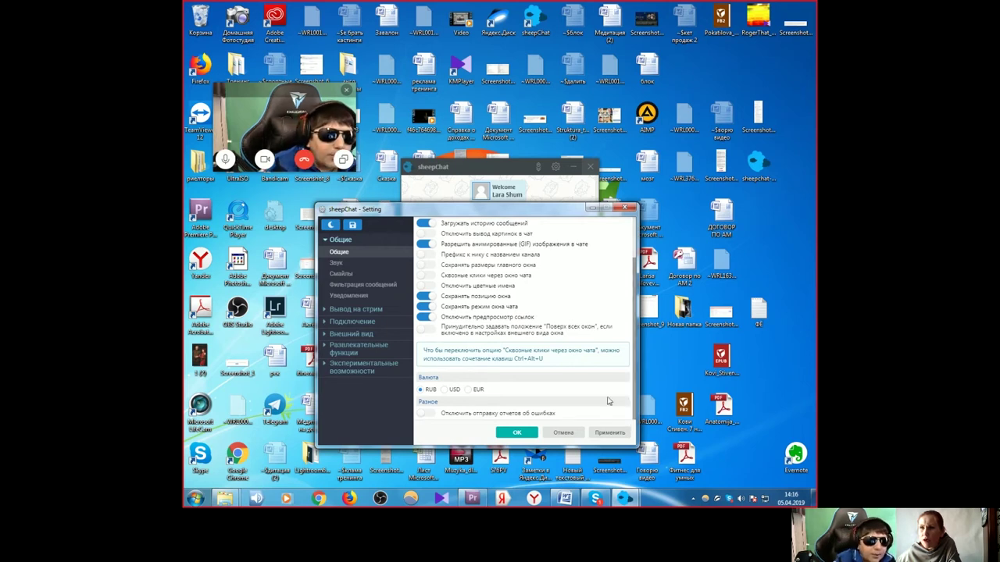
pyautogui.click(428, 331)
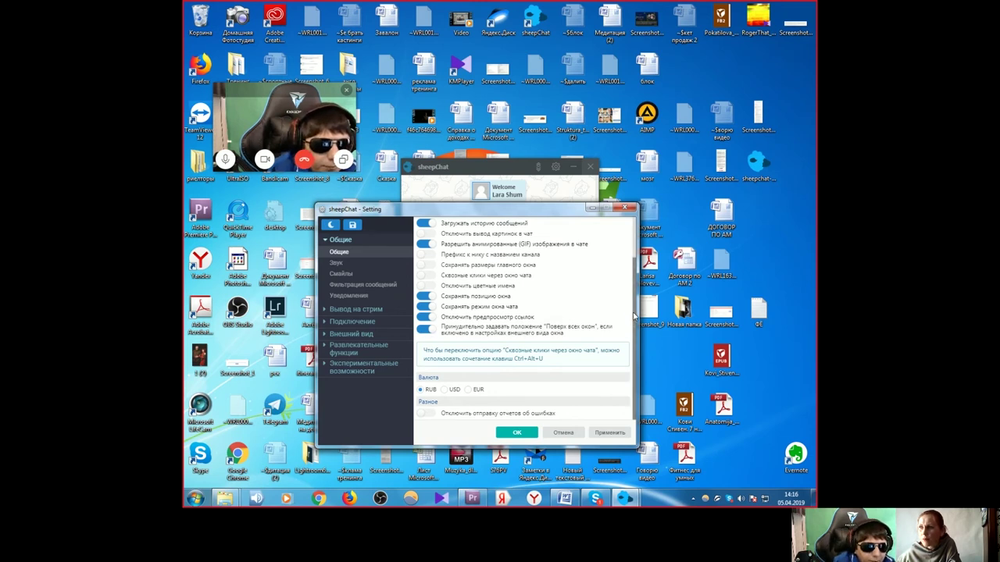
pyautogui.scroll(2, 632, 320)
pyautogui.scroll(-2, 629, 351)
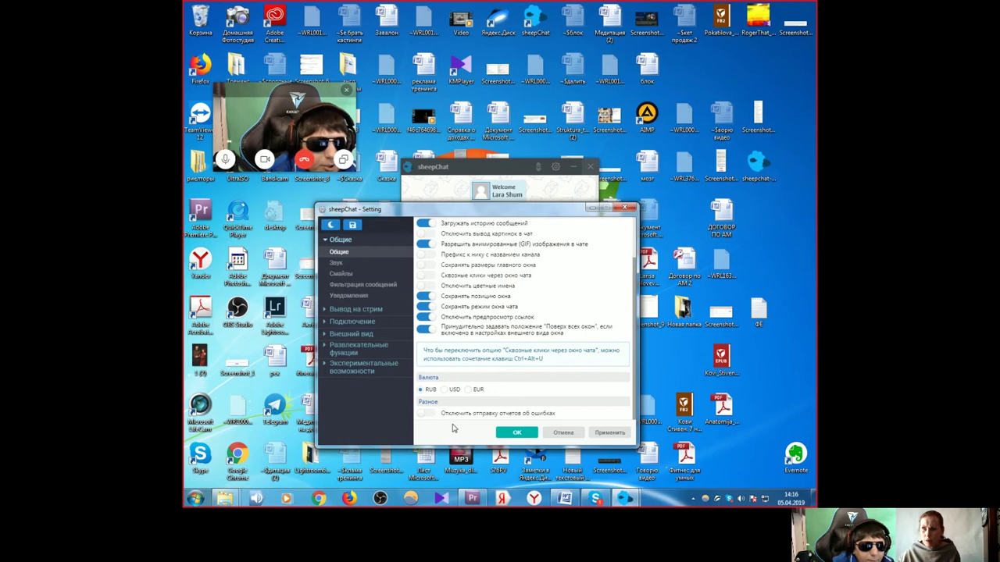
pyautogui.click(338, 265)
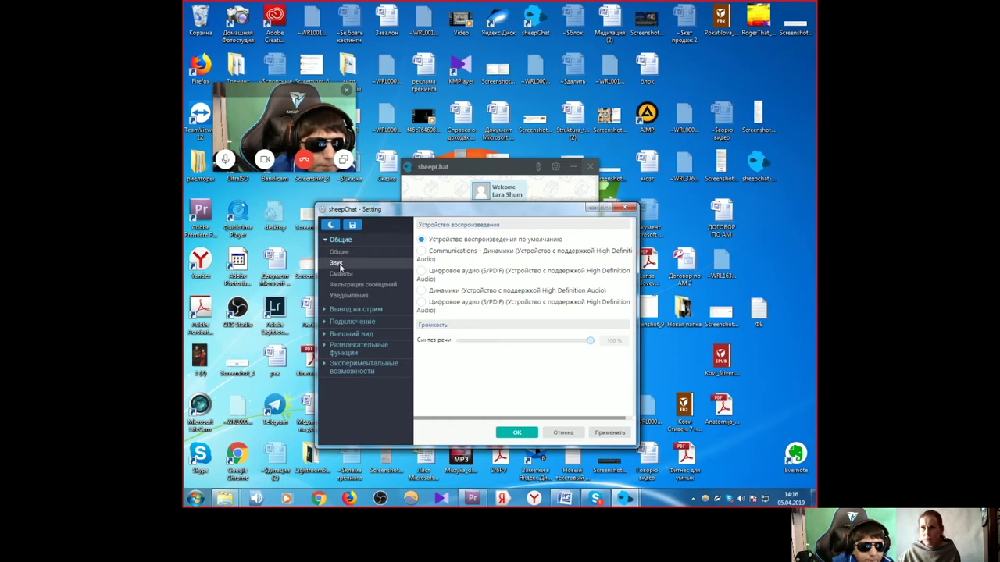
# - Switch off 'Использовать Emoji' under Смайлы, then review the message-filter ignore list and whitelist
pyautogui.click(345, 276)
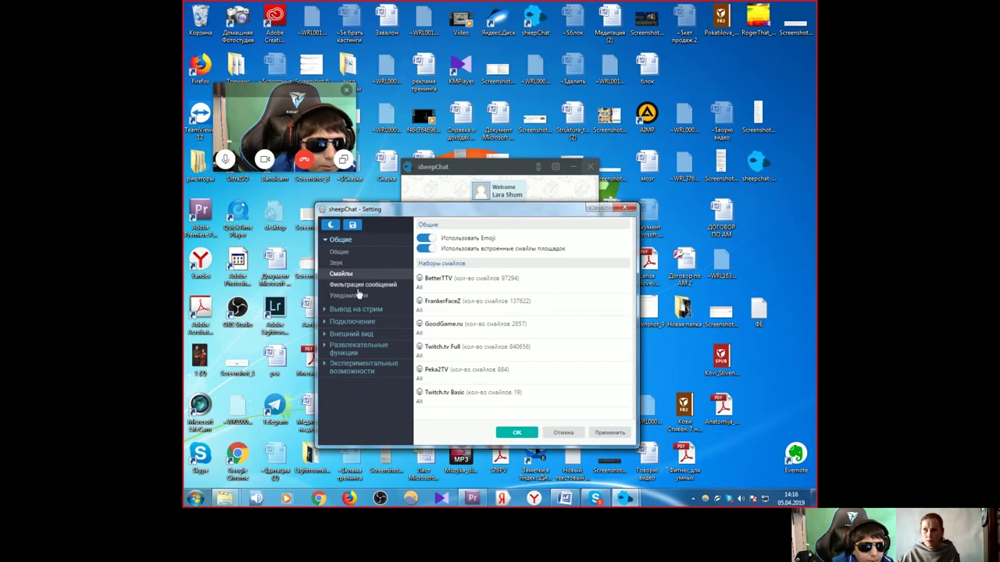
pyautogui.click(422, 242)
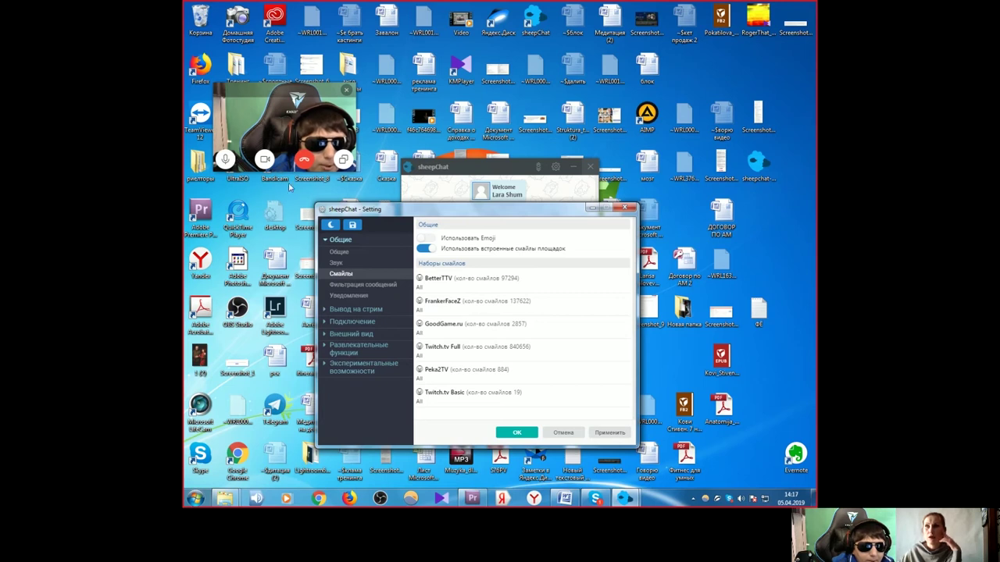
pyautogui.click(363, 284)
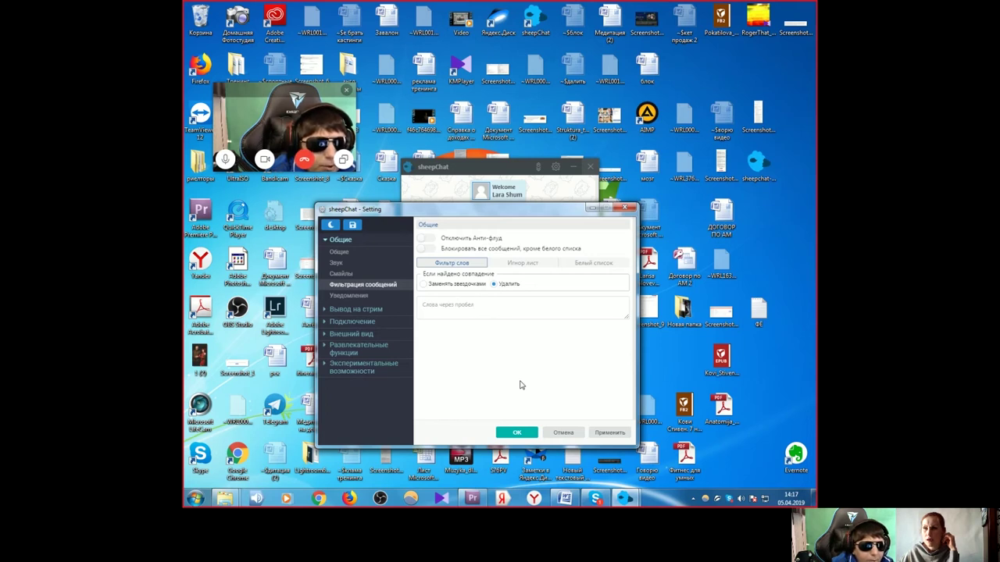
pyautogui.click(530, 265)
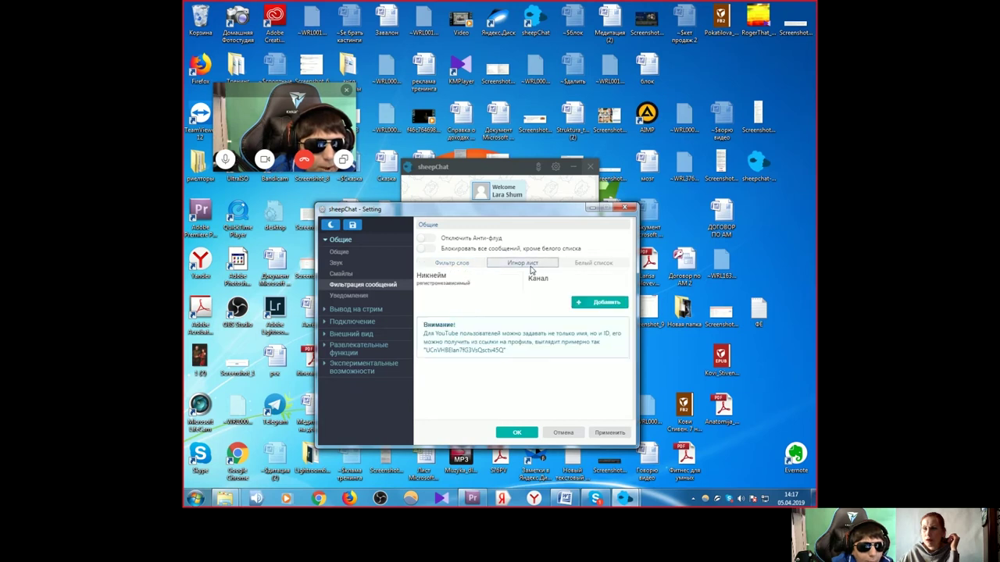
pyautogui.click(593, 266)
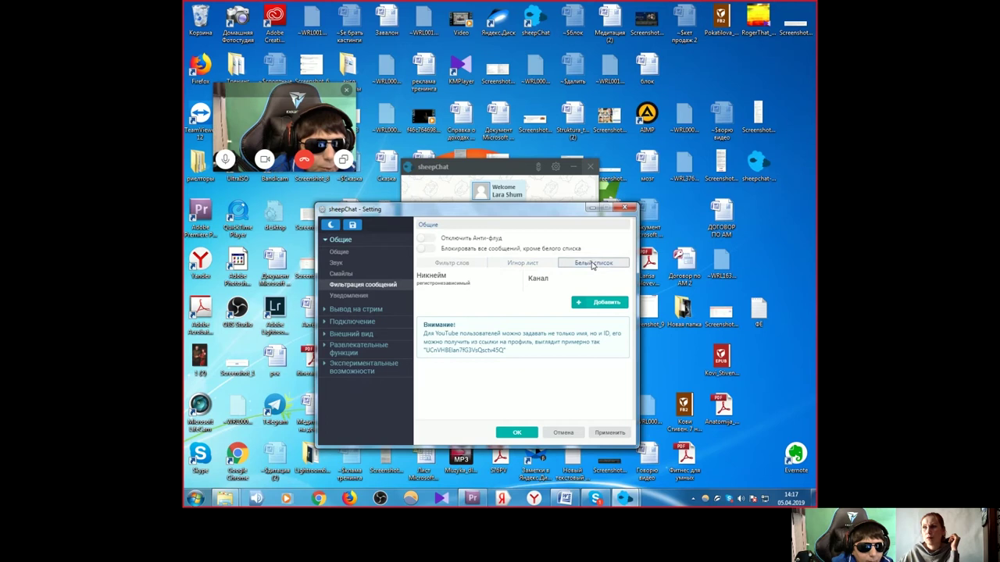
pyautogui.click(453, 268)
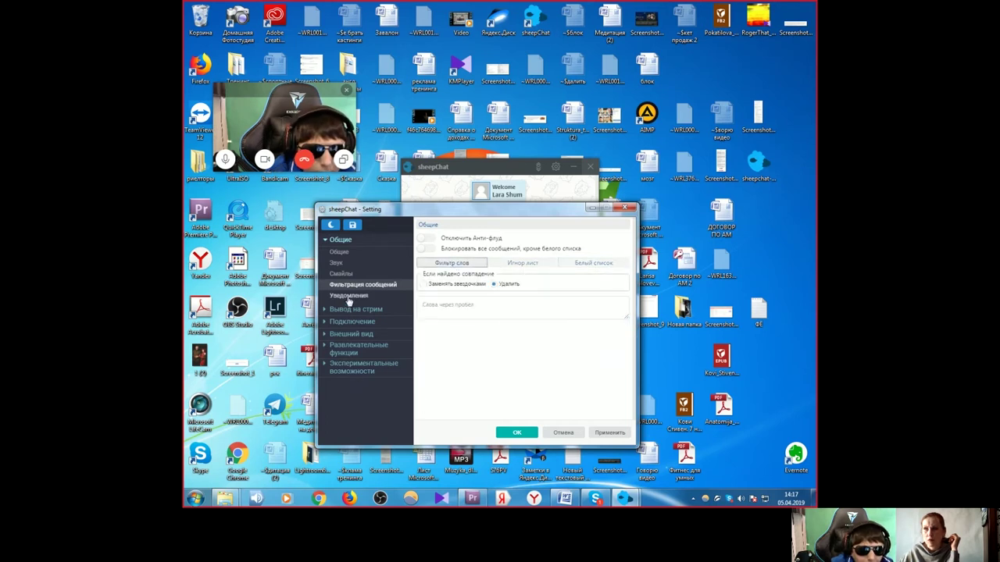
pyautogui.click(348, 299)
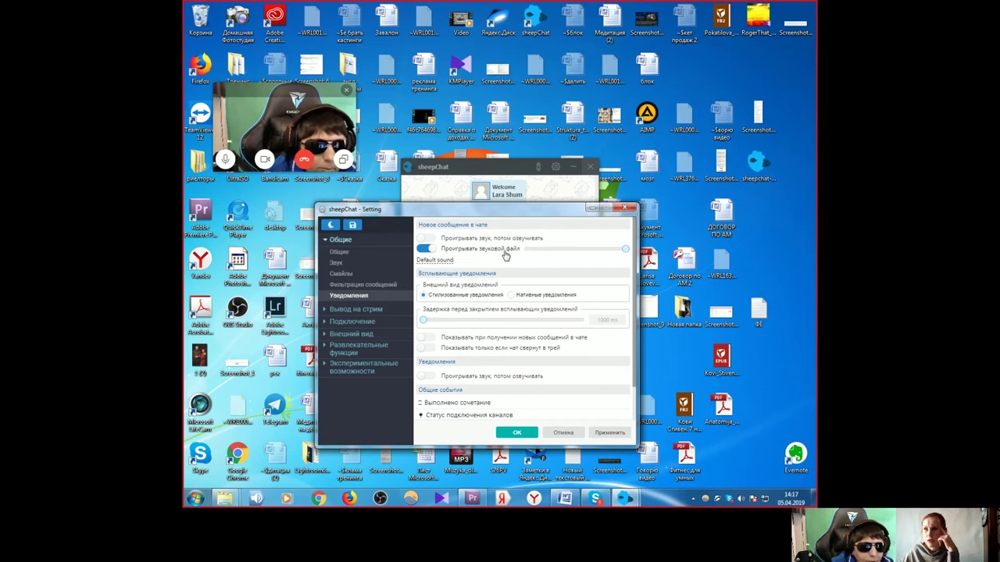
# - Open the 'Вывод на стрим' Widgets page, which warns the HTTP server is disabled
pyautogui.click(346, 313)
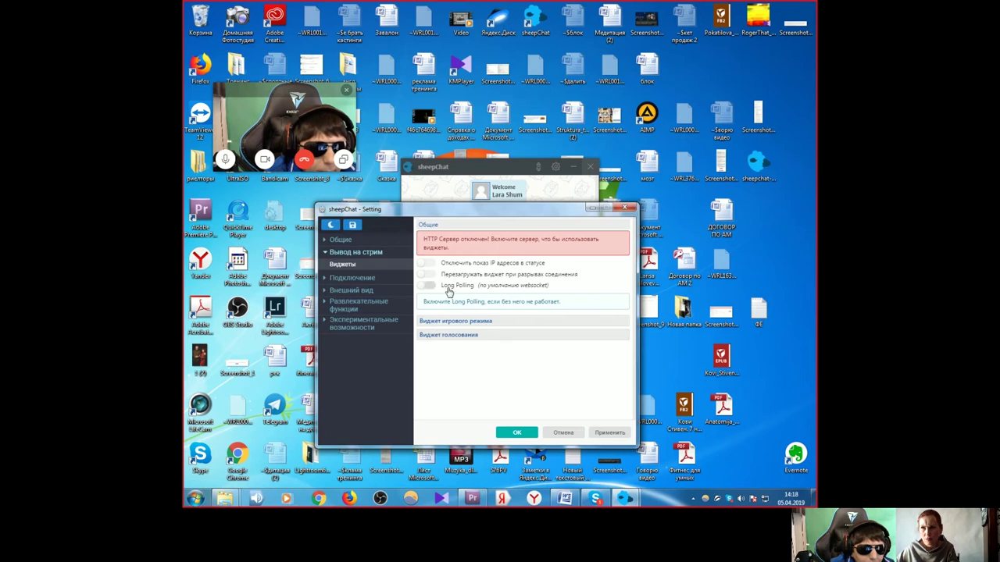
# - Set the widget to game mode with theme 'Брать тему из настроек игрового режима'
pyautogui.click(483, 328)
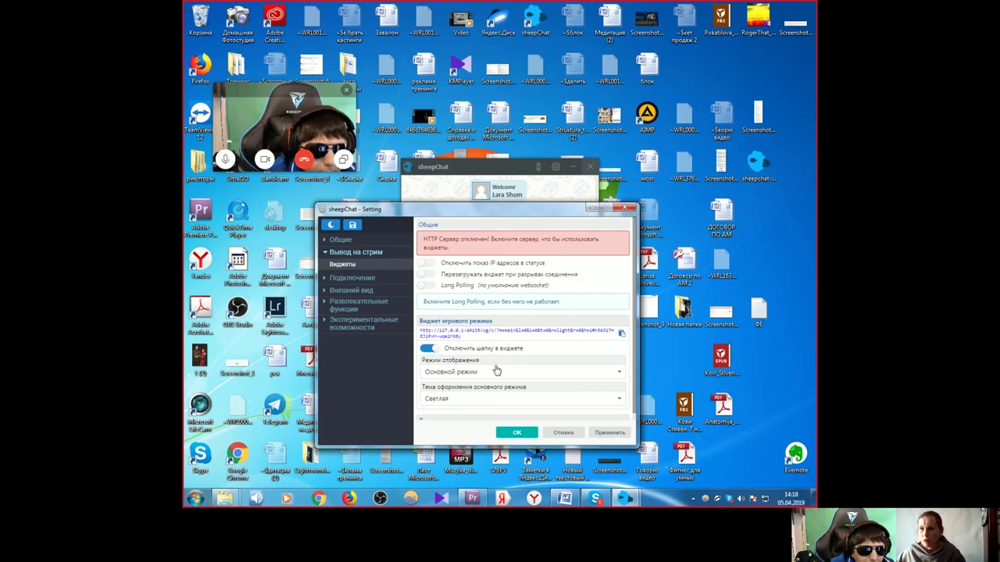
pyautogui.click(619, 375)
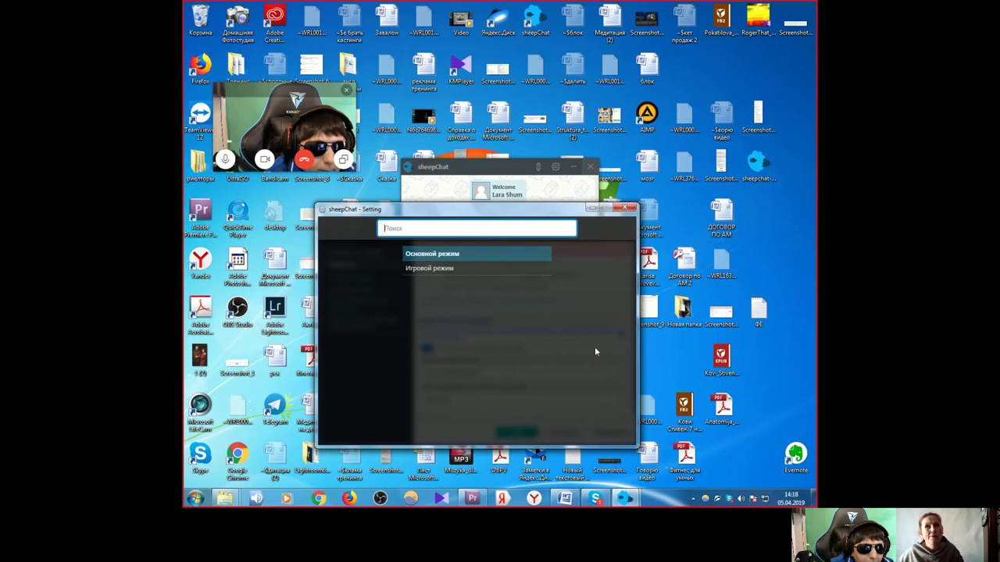
pyautogui.click(443, 269)
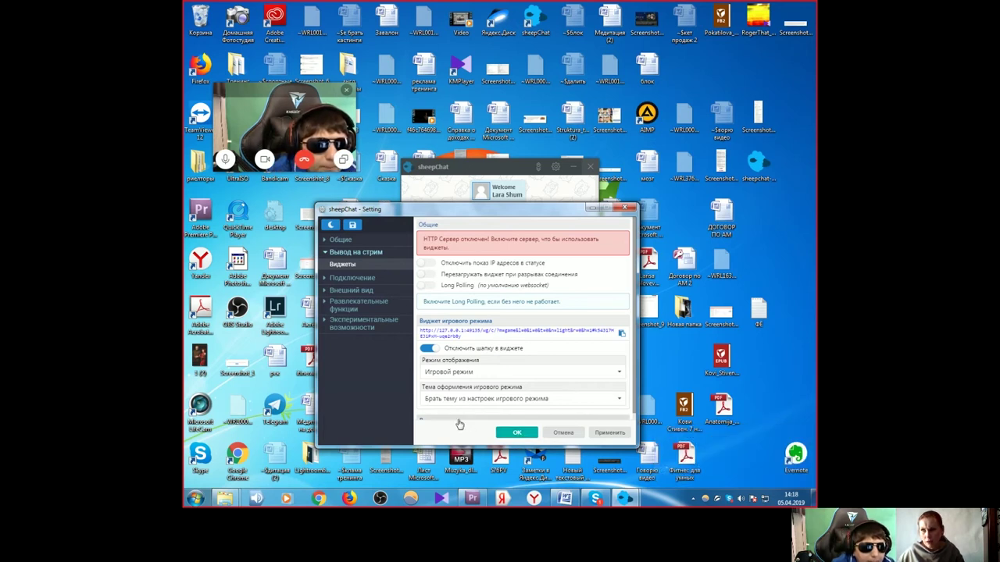
pyautogui.click(621, 399)
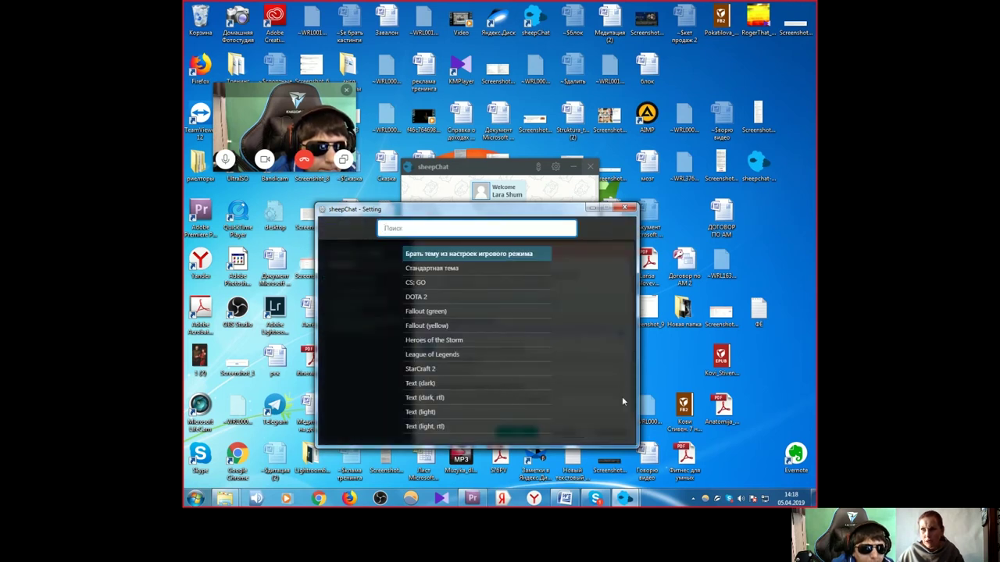
pyautogui.click(448, 269)
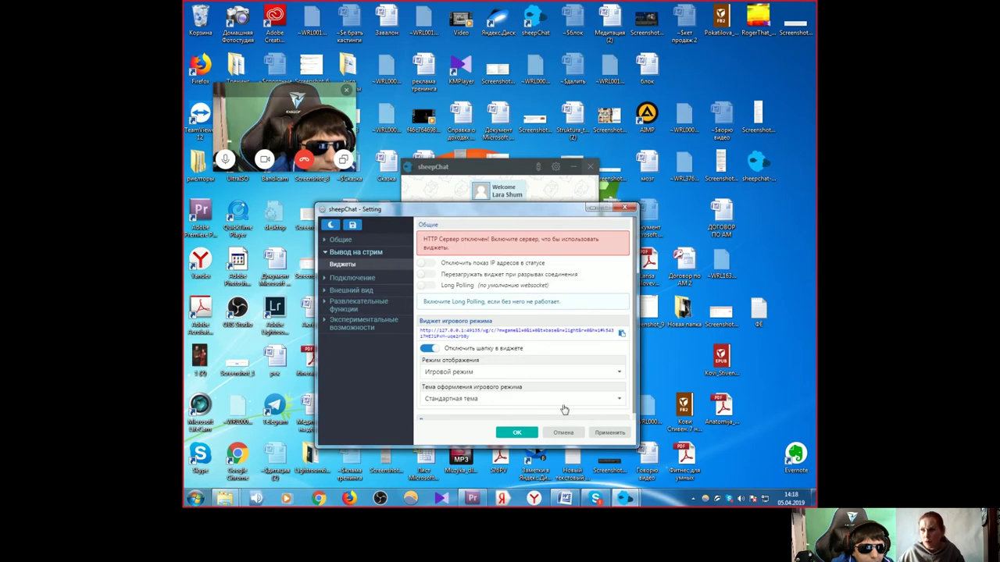
pyautogui.click(621, 402)
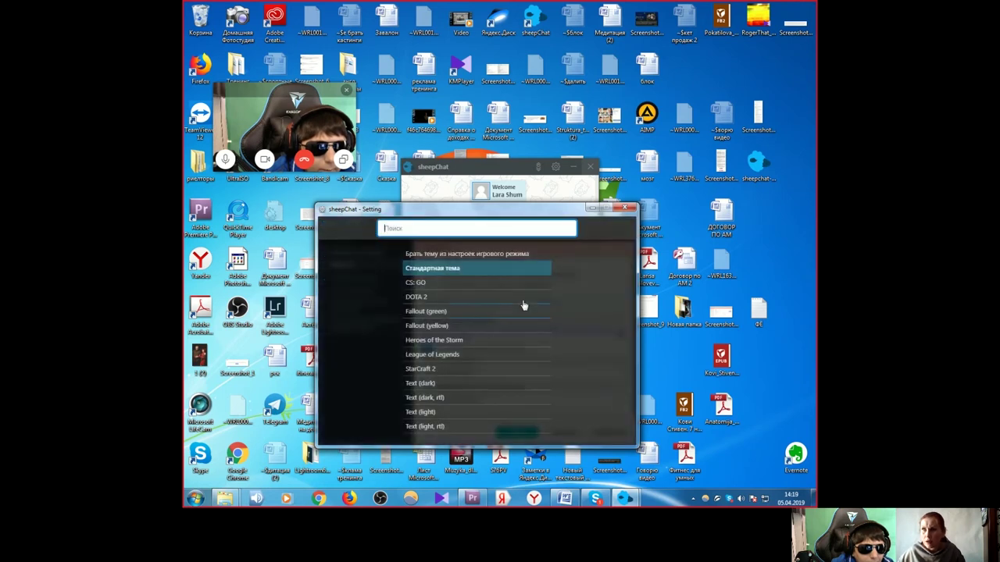
pyautogui.click(472, 255)
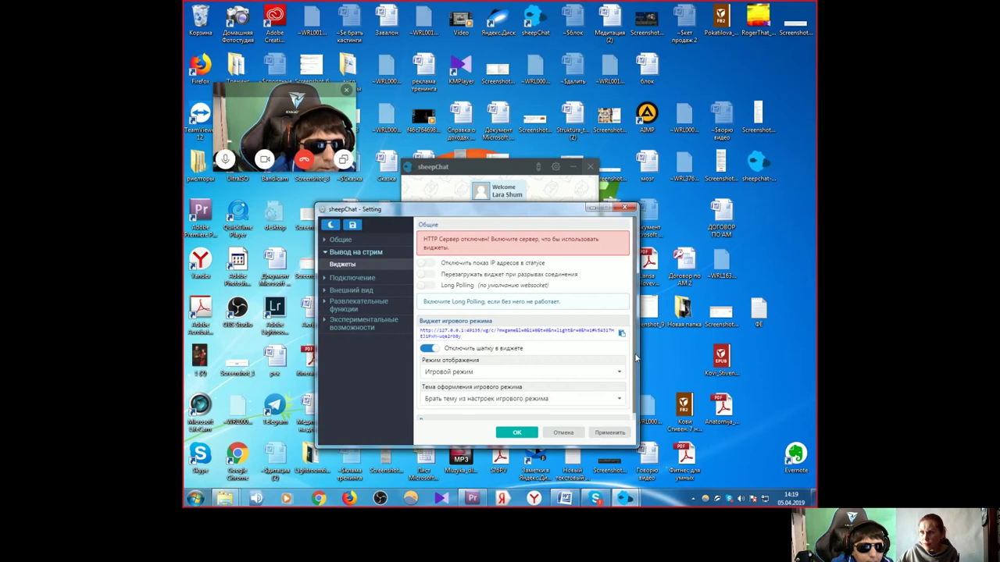
pyautogui.scroll(-1, 635, 375)
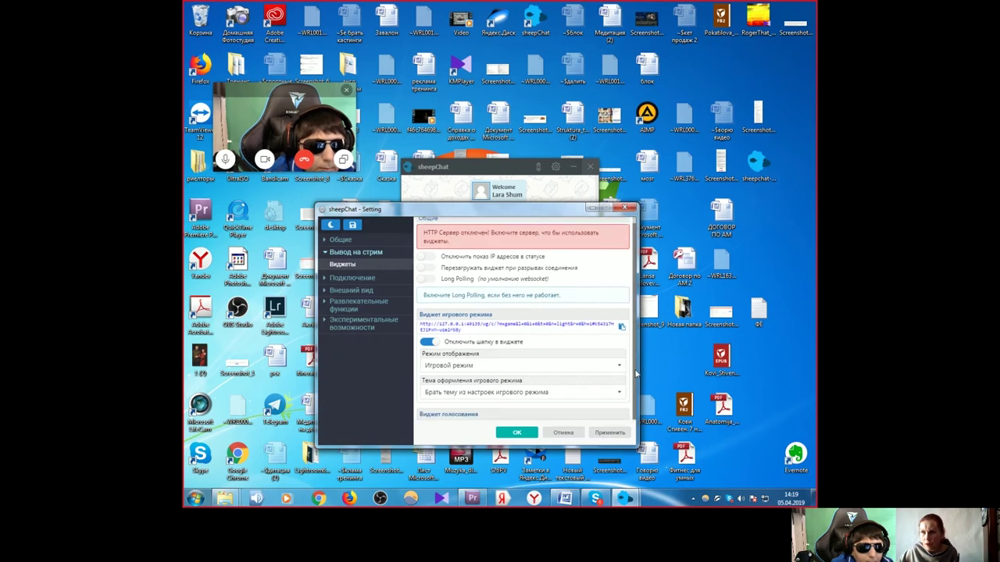
# - Copy the game-mode widget's URL from sheepChat's settings and bring OBS Studio to the front
pyautogui.click(437, 415)
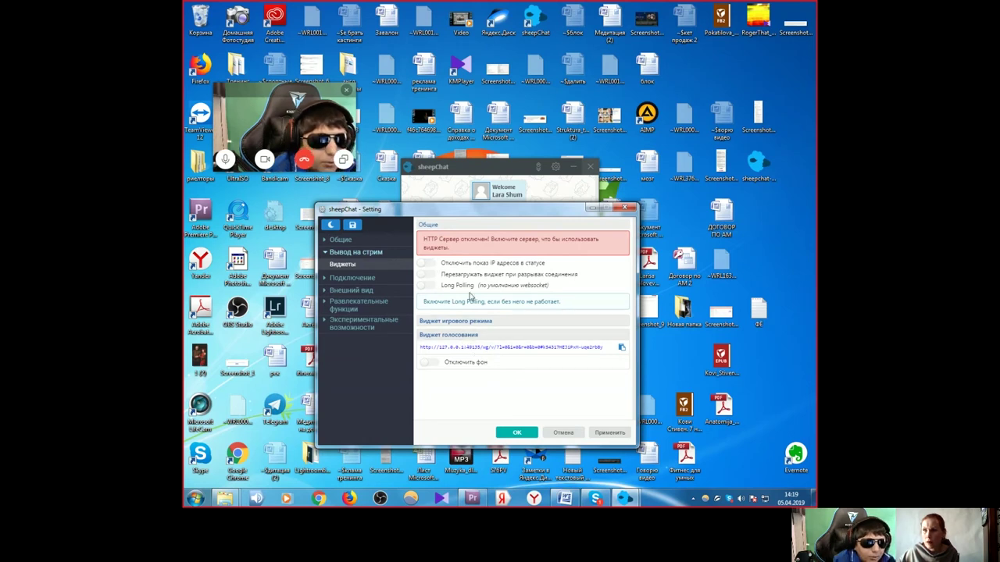
pyautogui.click(493, 322)
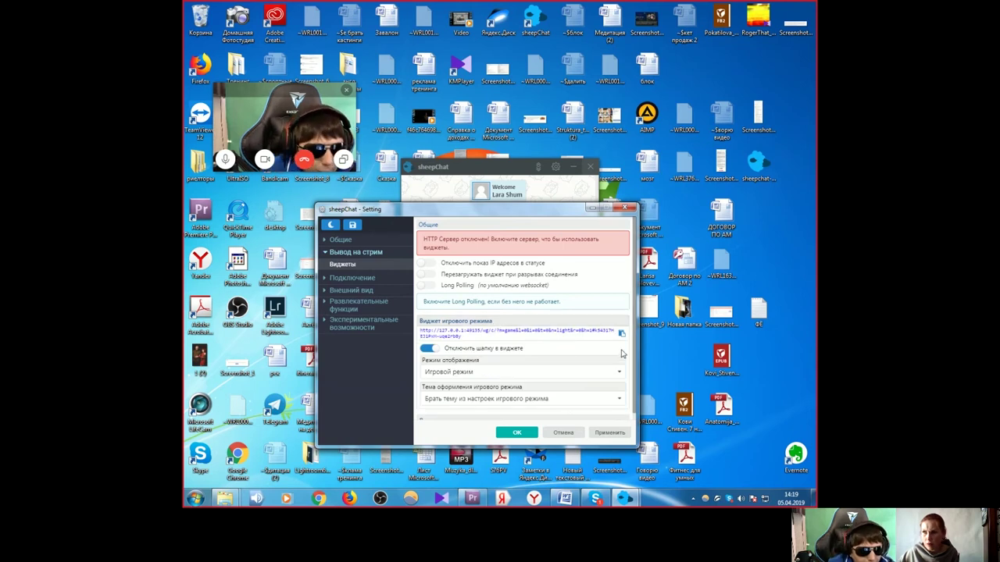
pyautogui.scroll(-1, 636, 349)
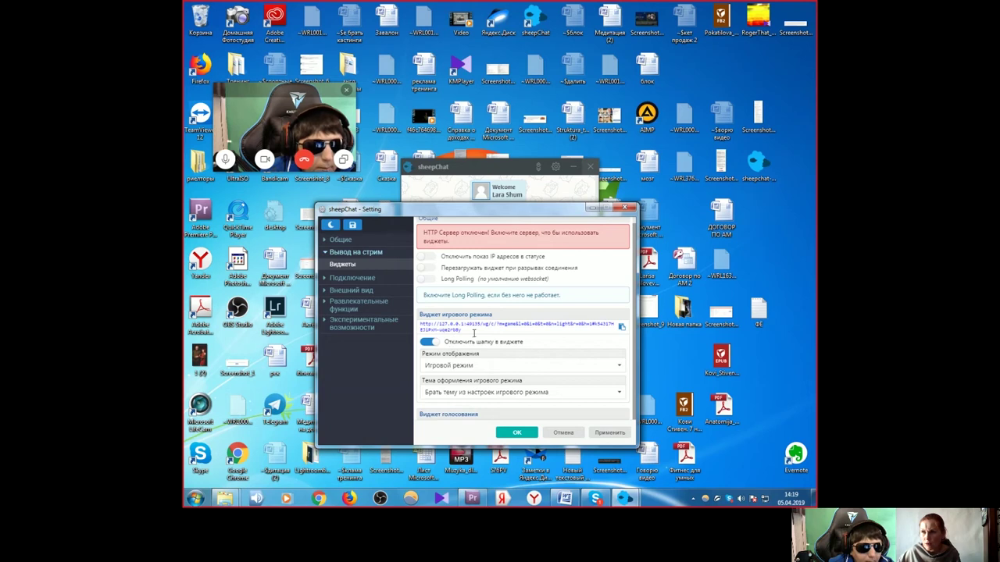
pyautogui.moveTo(473, 331); pyautogui.dragTo(416, 328)
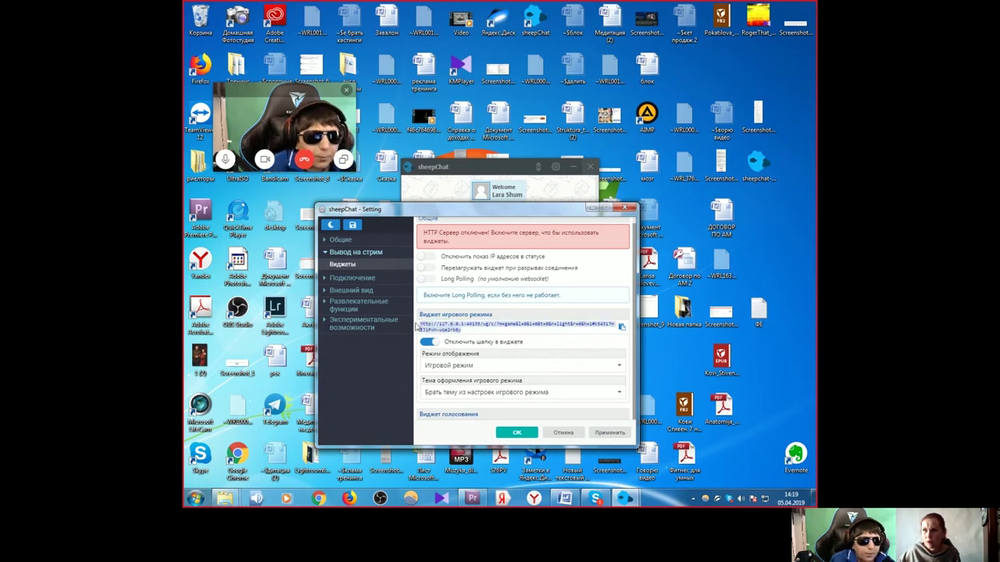
pyautogui.rightClick(428, 325)
pyautogui.click(447, 345)
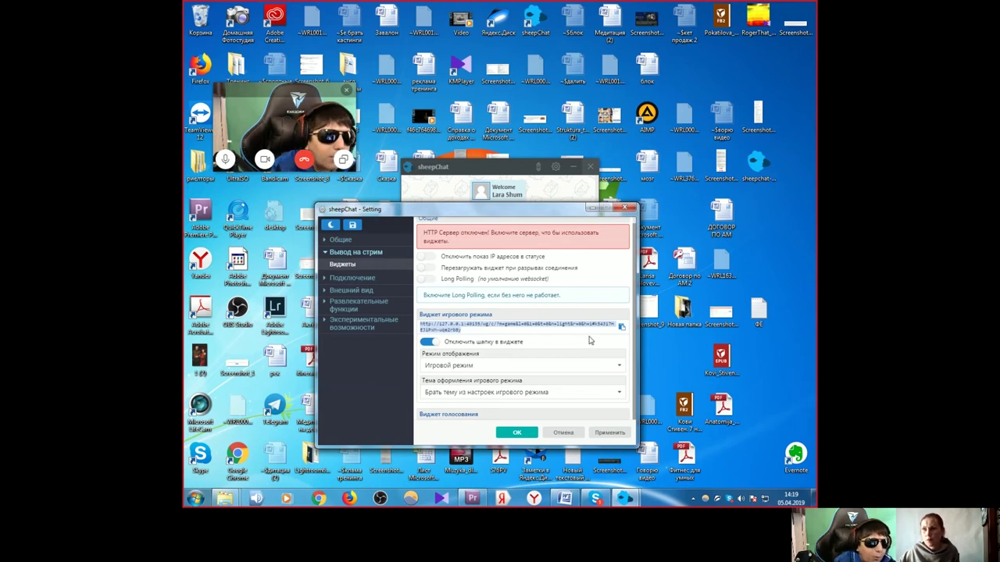
pyautogui.click(379, 500)
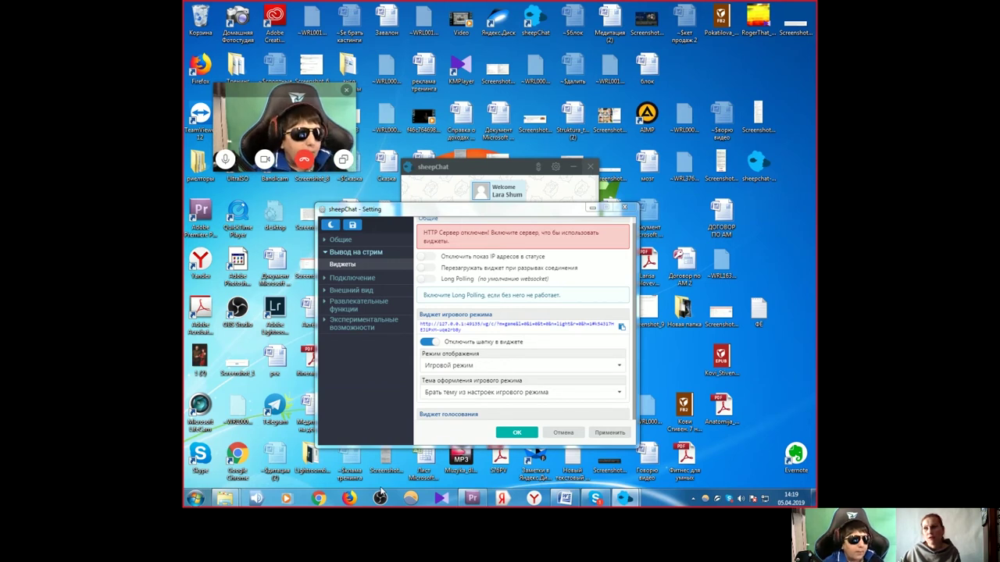
pyautogui.click(379, 497)
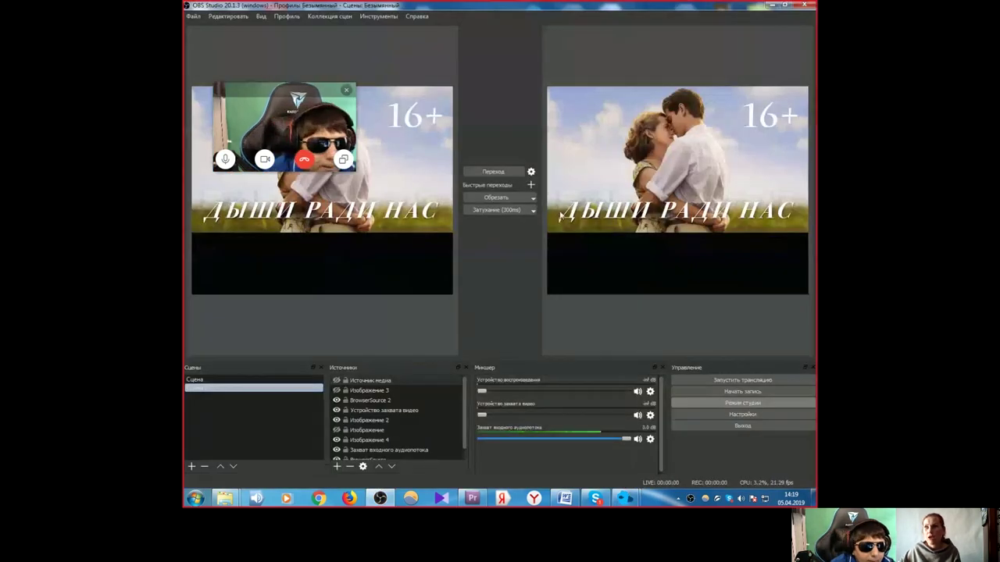
# - Add BrowserSource 3 to Сцена 2, replacing its default URL with the pasted sheepChat widget address
pyautogui.moveTo(315, 117); pyautogui.dragTo(429, 93)
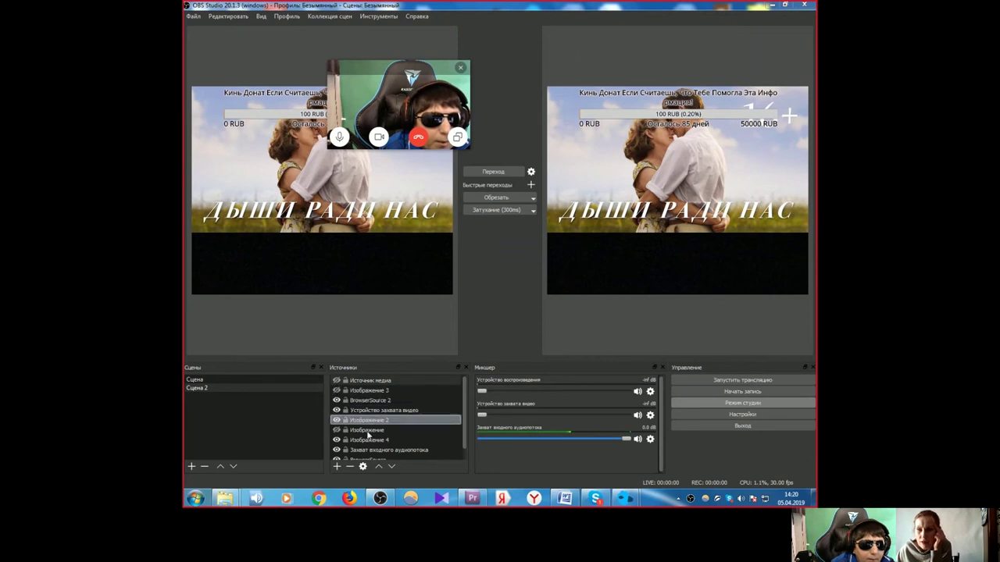
pyautogui.click(338, 466)
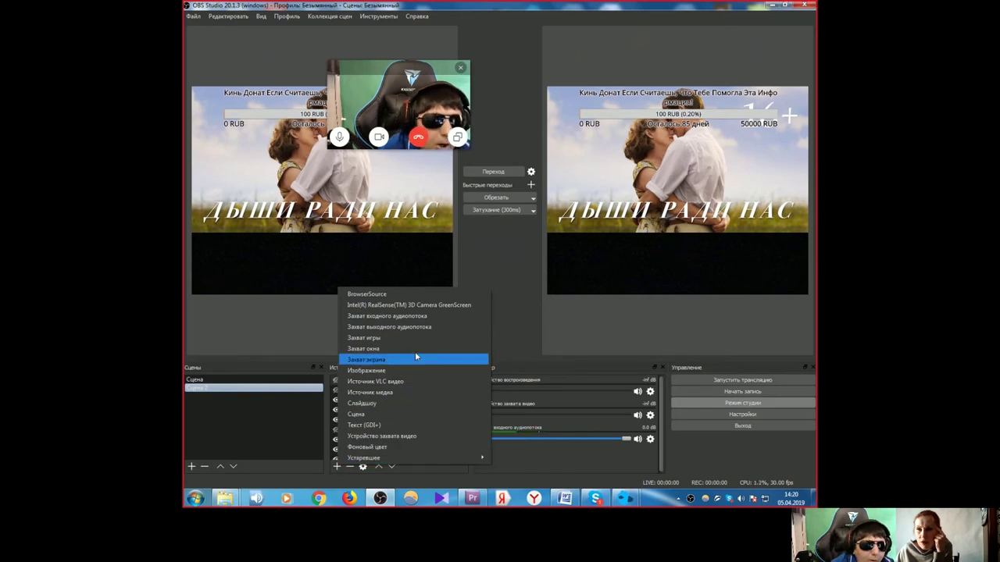
pyautogui.click(394, 294)
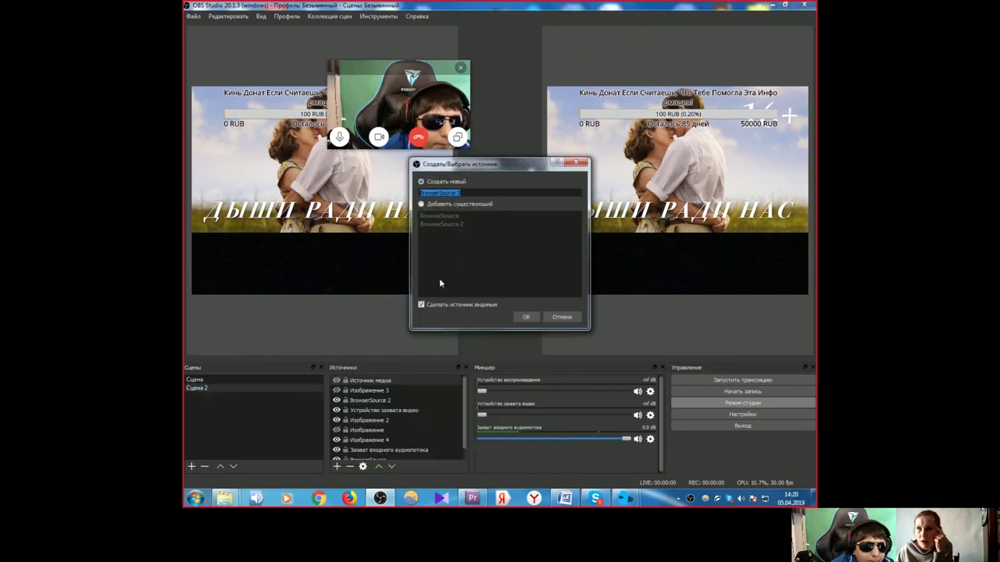
pyautogui.click(526, 317)
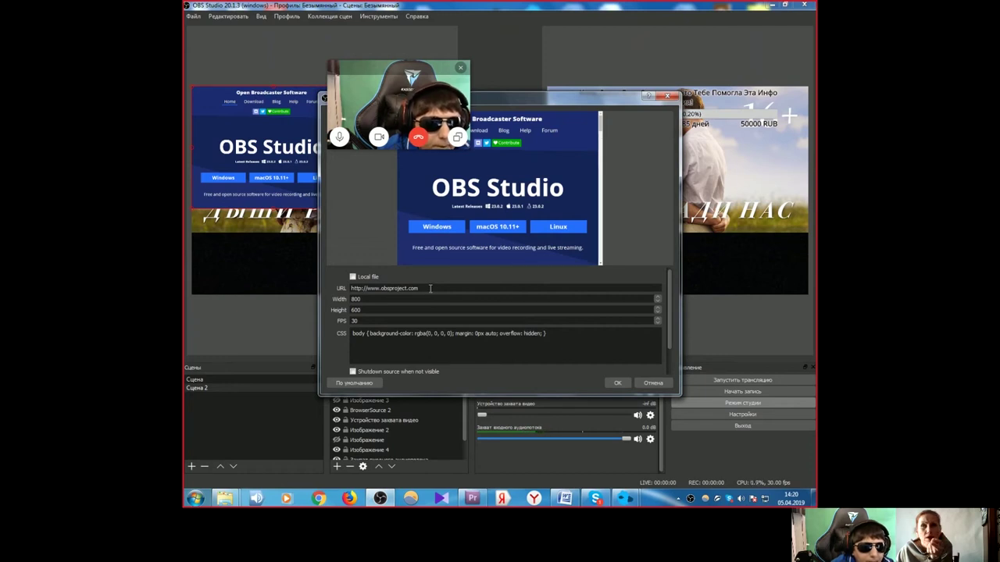
pyautogui.moveTo(430, 288); pyautogui.dragTo(357, 289)
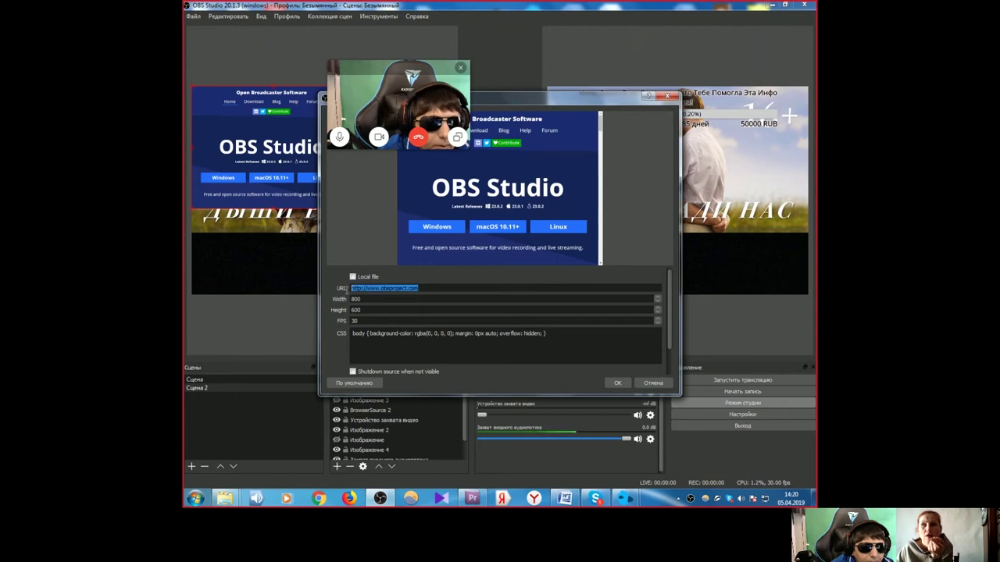
pyautogui.hotkey('ctrl', 'v')
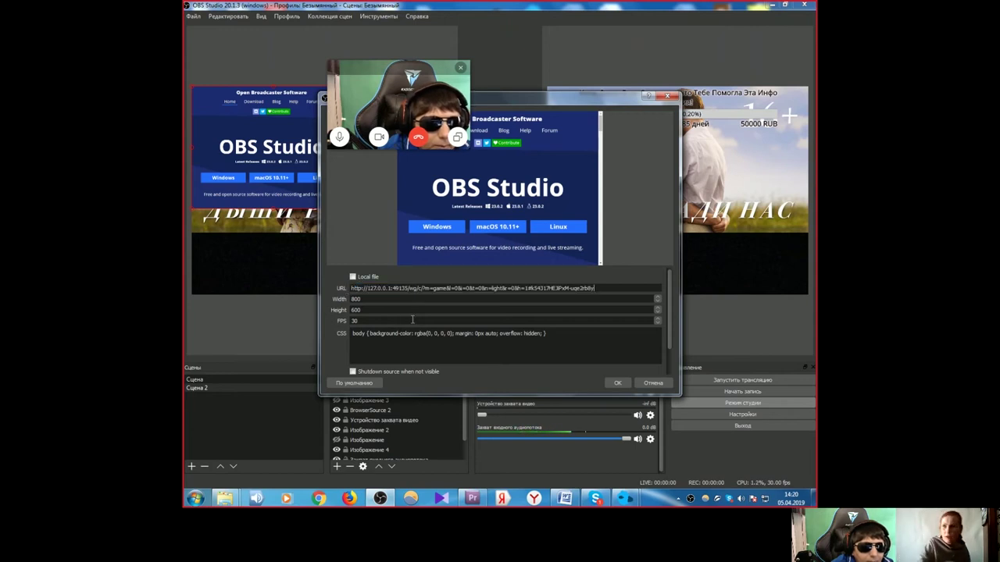
pyautogui.click(616, 384)
pyautogui.moveTo(408, 73); pyautogui.dragTo(485, 78)
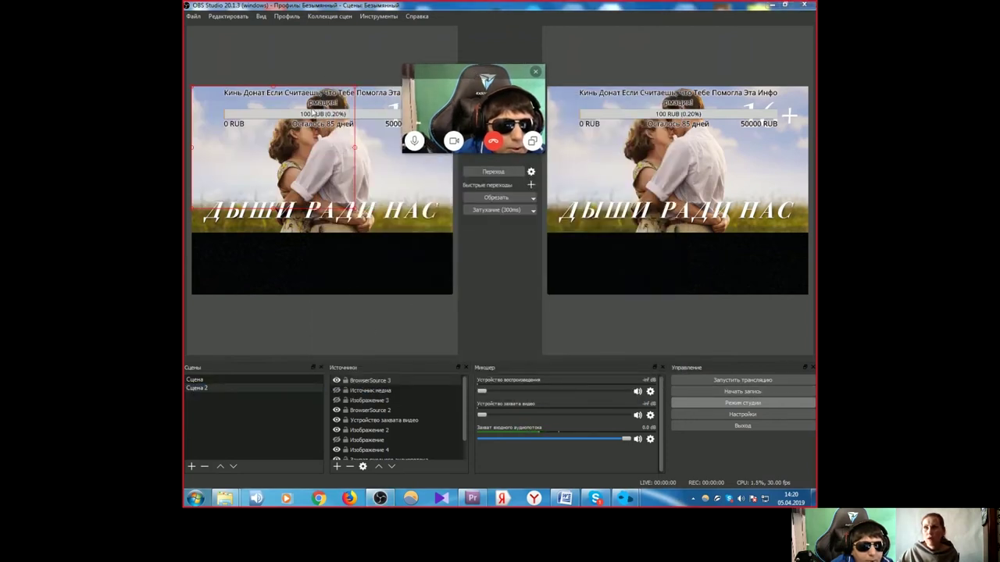
# - Shift the new browser source slightly in the preview and rename it 'Чат'
pyautogui.moveTo(294, 153)
pyautogui.mouseDown()
pyautogui.moveTo(320, 174)
pyautogui.moveTo(303, 161)
pyautogui.mouseUp()
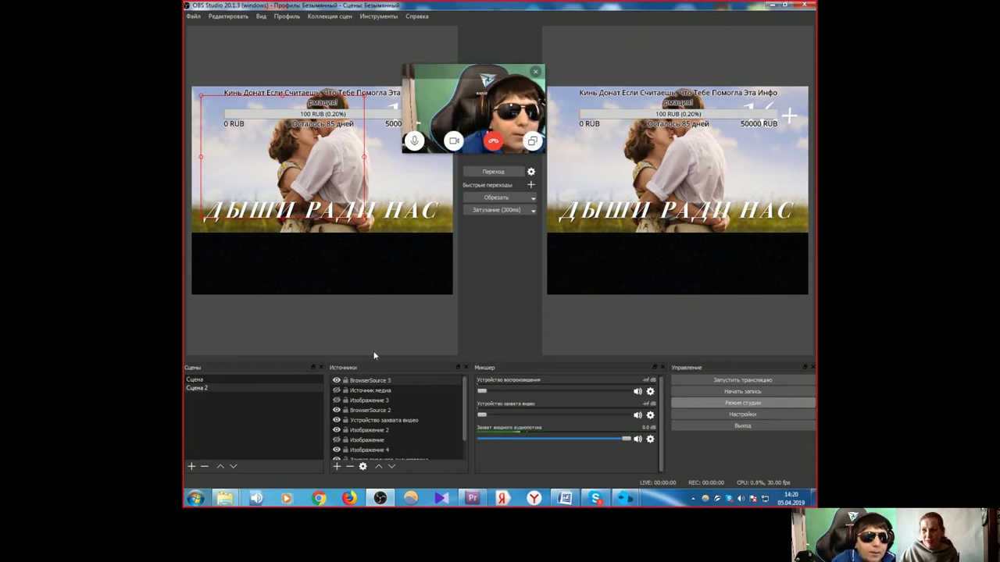
pyautogui.rightClick(369, 381)
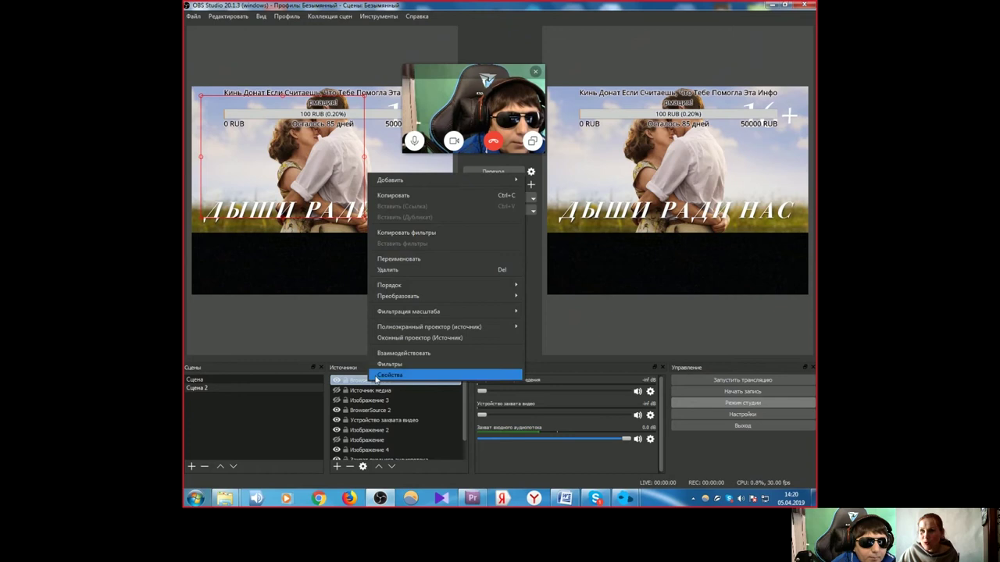
pyautogui.click(394, 260)
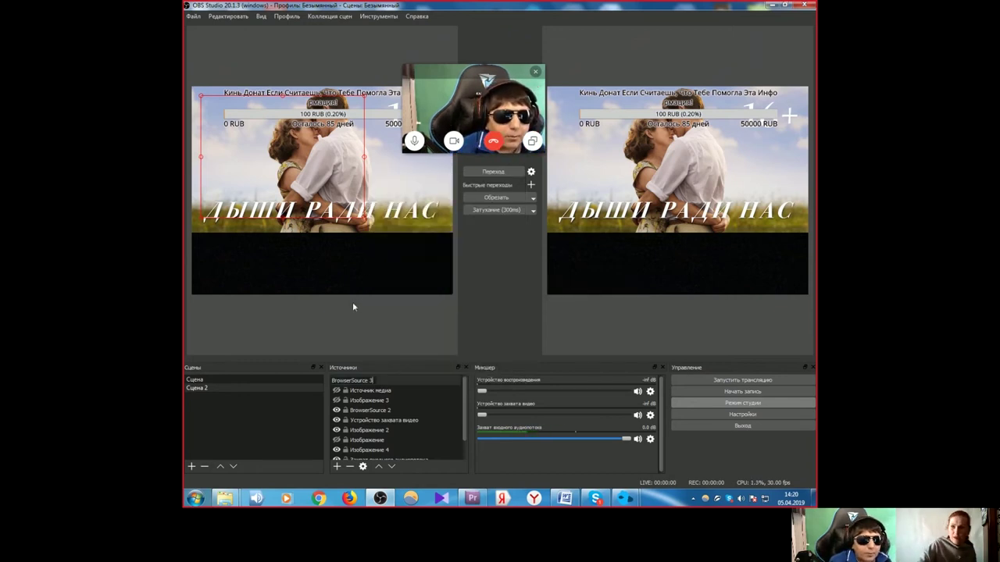
pyautogui.press('BackSpace')
pyautogui.press('BackSpace')
pyautogui.press('BackSpace')
pyautogui.press('BackSpace')
pyautogui.press('BackSpace')
pyautogui.press('BackSpace')
pyautogui.press('BackSpace')
pyautogui.press('BackSpace')
pyautogui.press('BackSpace')
pyautogui.press('BackSpace')
pyautogui.press('BackSpace')
pyautogui.press('BackSpace')
pyautogui.press('BackSpace')
pyautogui.press('BackSpace')
pyautogui.press('BackSpace')
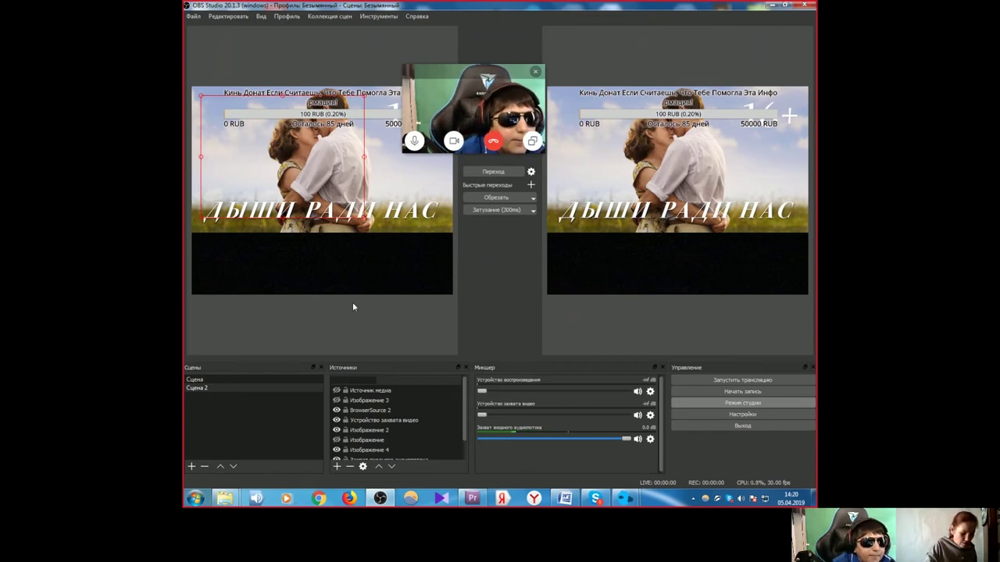
pyautogui.write('Чат')
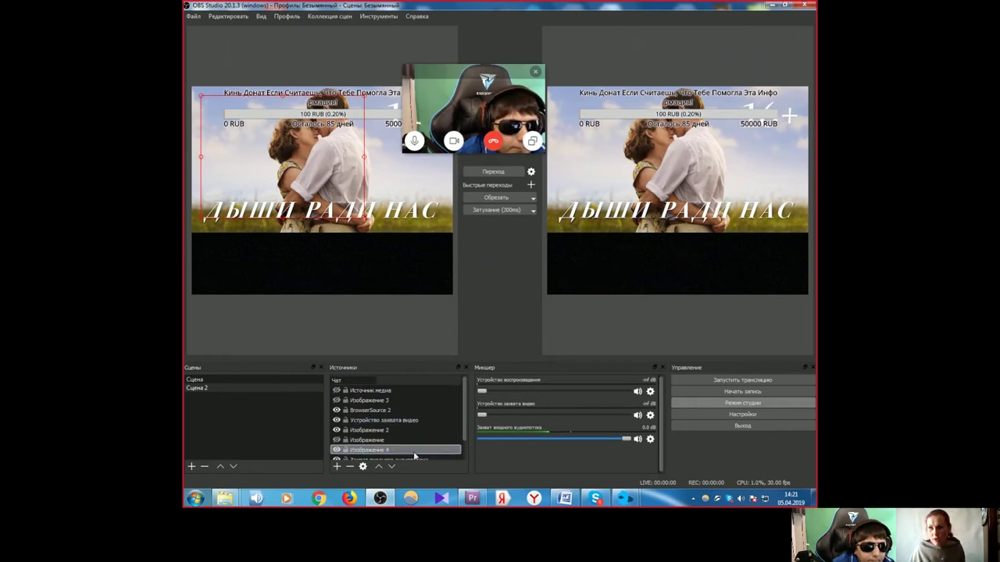
pyautogui.press('Return')
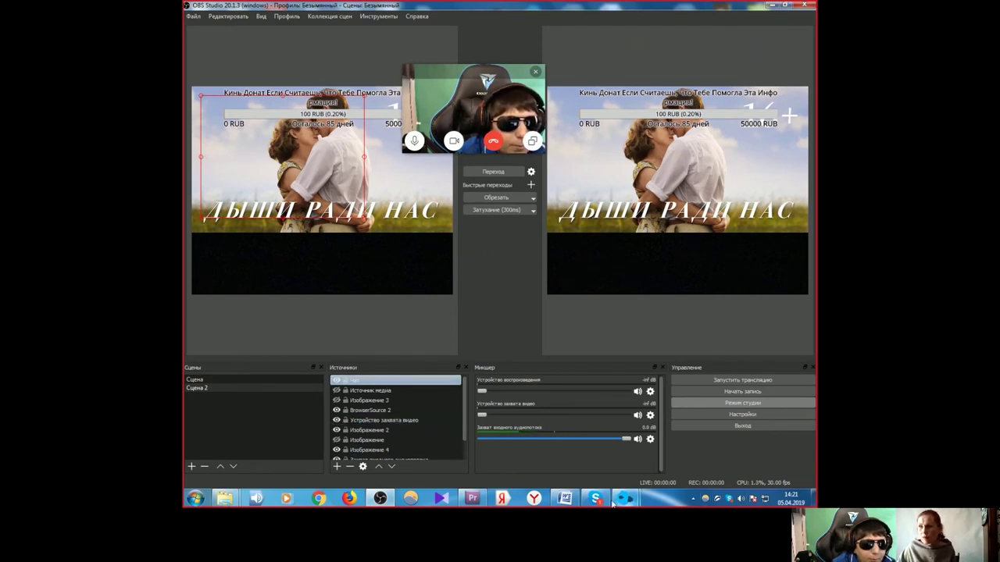
# - Bring sheepChat's settings back over OBS, reposition the window, and open Подключение › Сервисы
pyautogui.moveTo(622, 501)
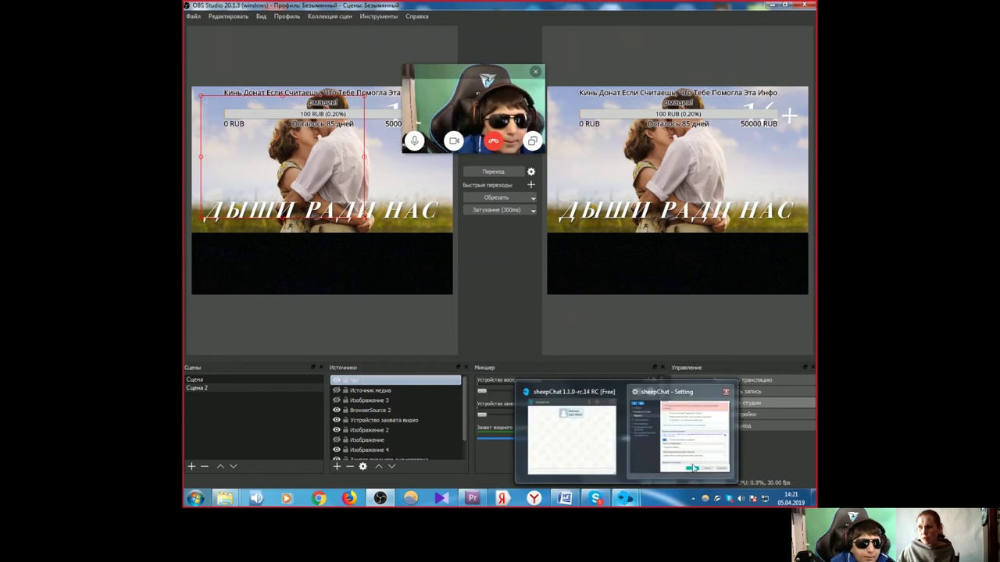
pyautogui.click(680, 434)
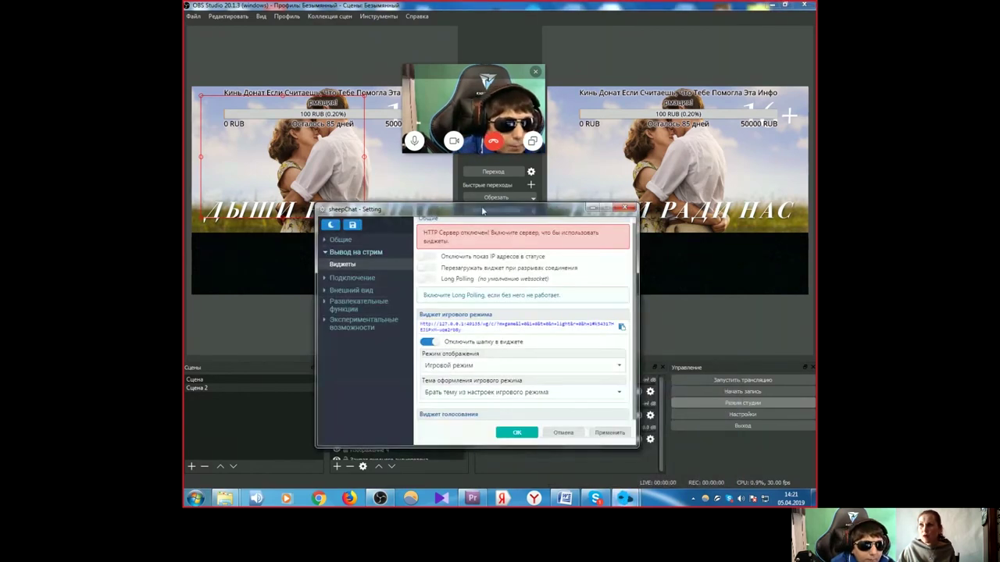
pyautogui.click(804, 6)
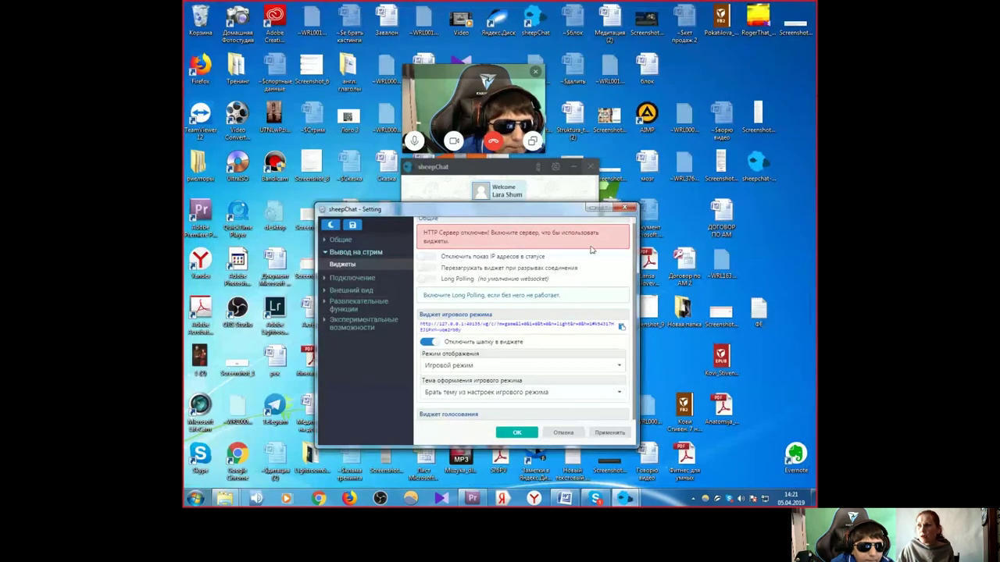
pyautogui.moveTo(398, 205); pyautogui.dragTo(398, 48)
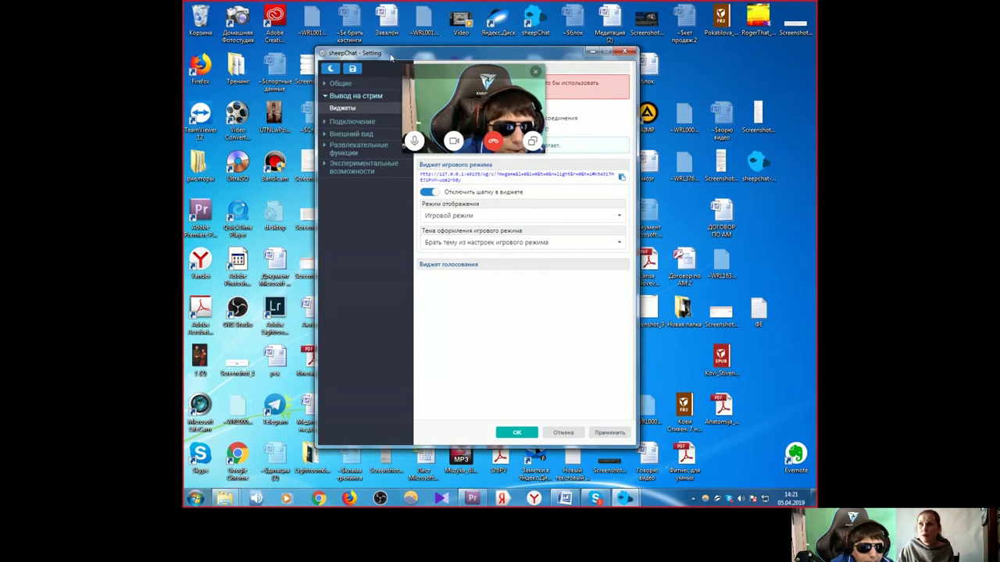
pyautogui.moveTo(391, 58); pyautogui.dragTo(387, 179)
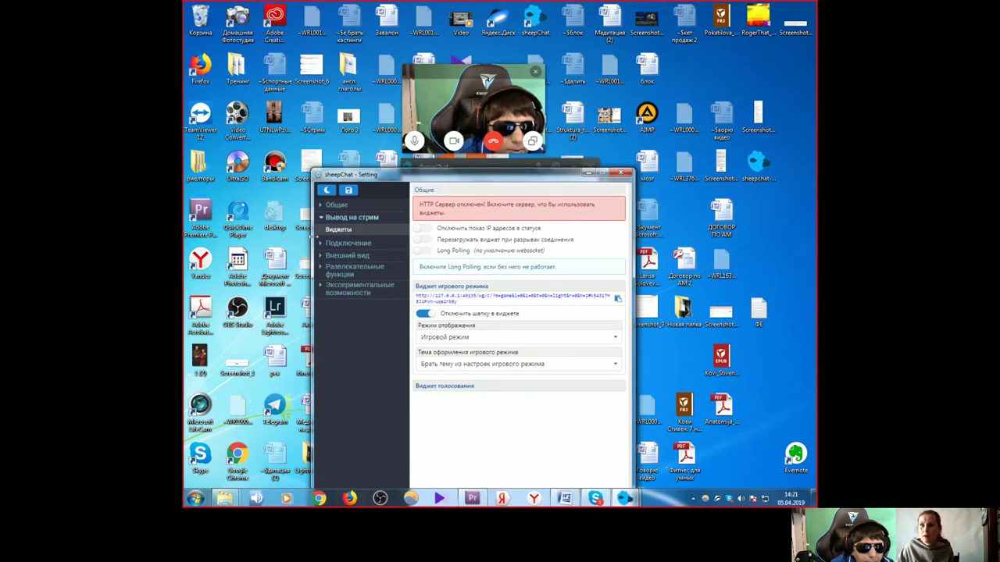
pyautogui.click(348, 243)
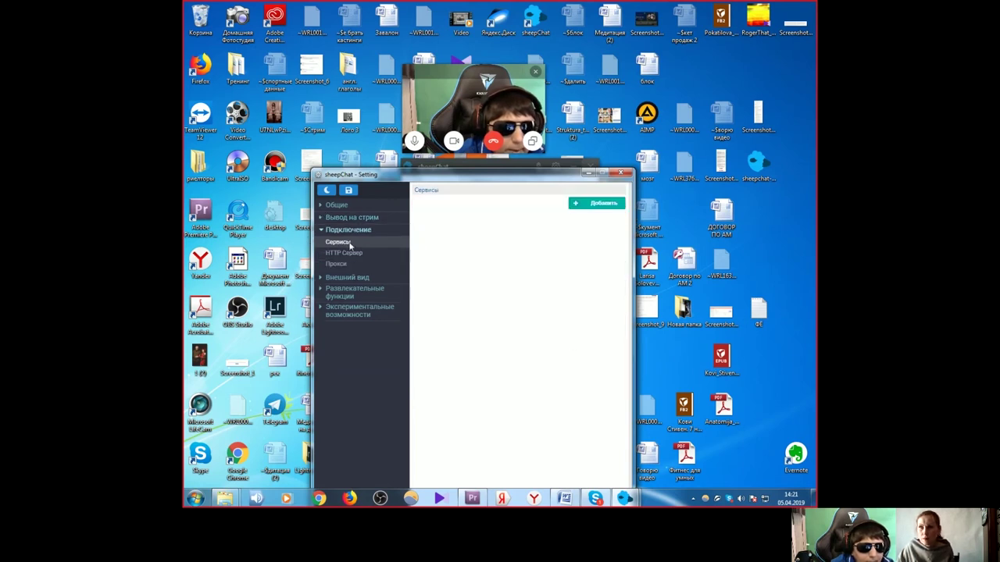
# - Add a new service set to YouTube (& Gaming) and place the cursor in Название канала
pyautogui.click(599, 204)
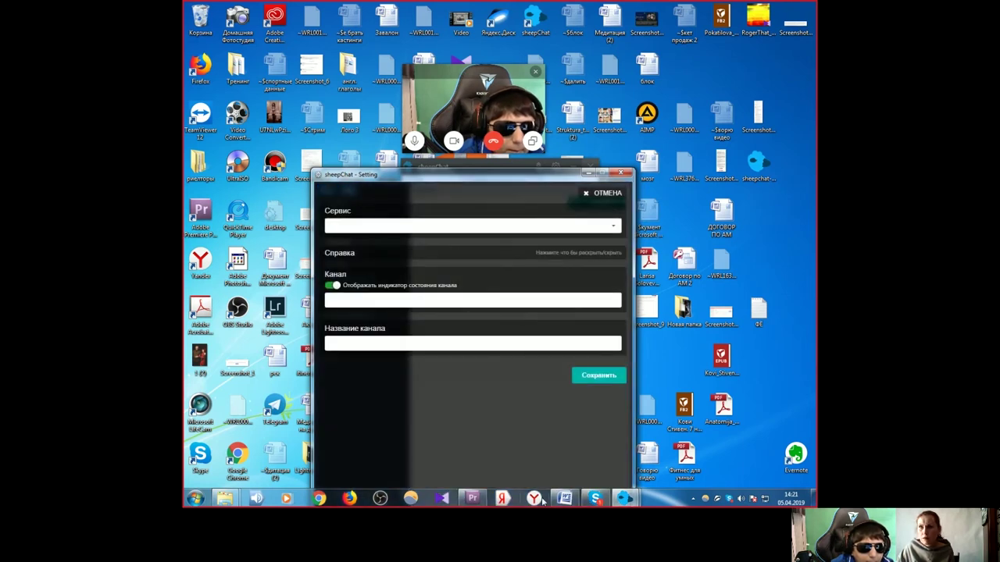
pyautogui.click(405, 225)
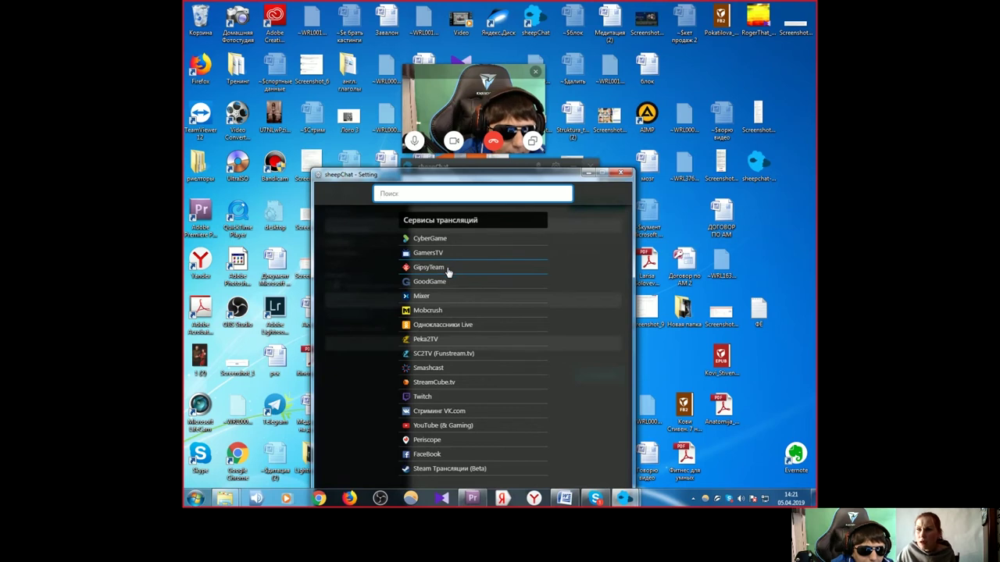
pyautogui.click(428, 426)
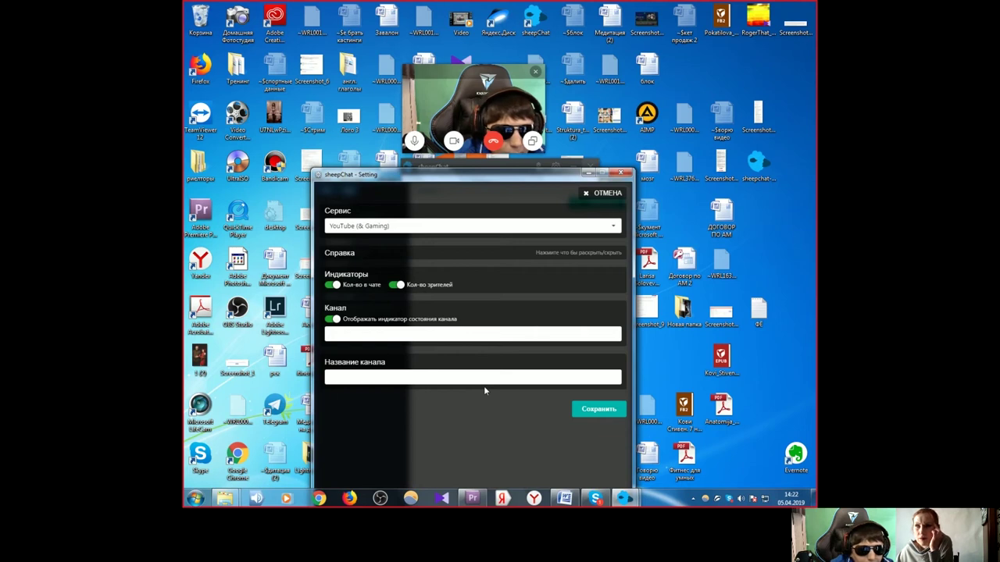
pyautogui.click(363, 379)
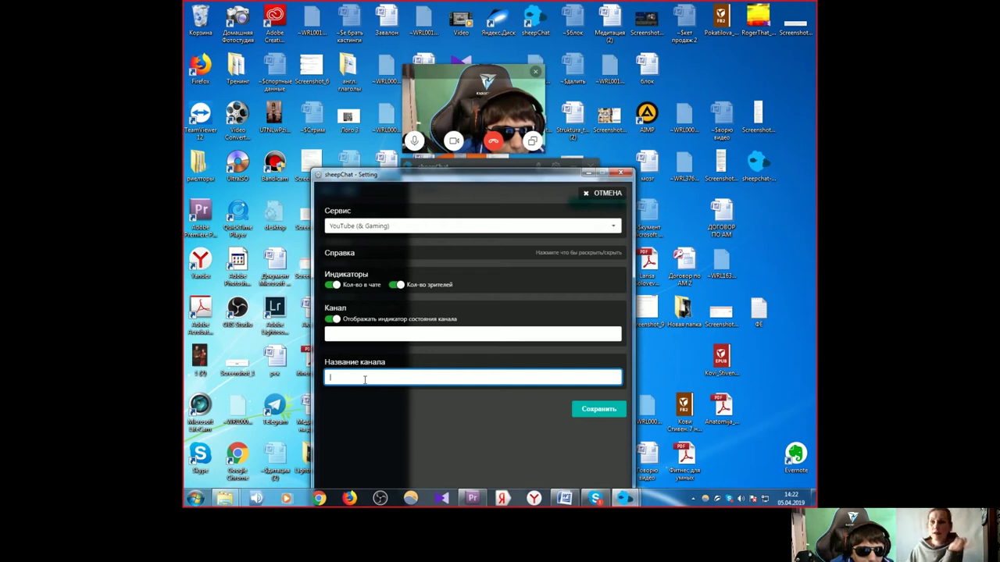
# - Move the call and settings windows aside and switch to the web browser
pyautogui.moveTo(478, 72); pyautogui.dragTo(718, 66)
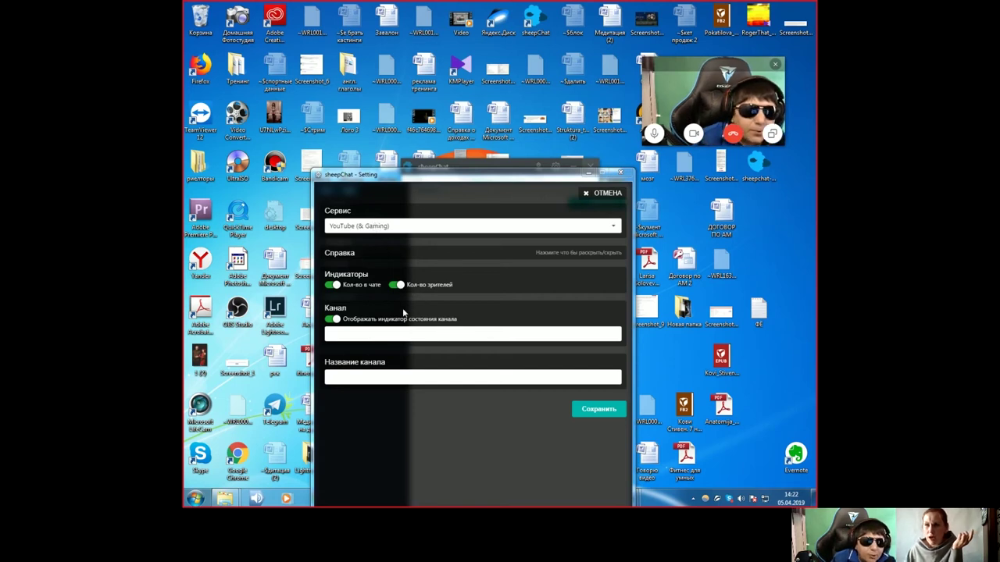
pyautogui.click(469, 180)
pyautogui.moveTo(469, 180); pyautogui.dragTo(391, 72)
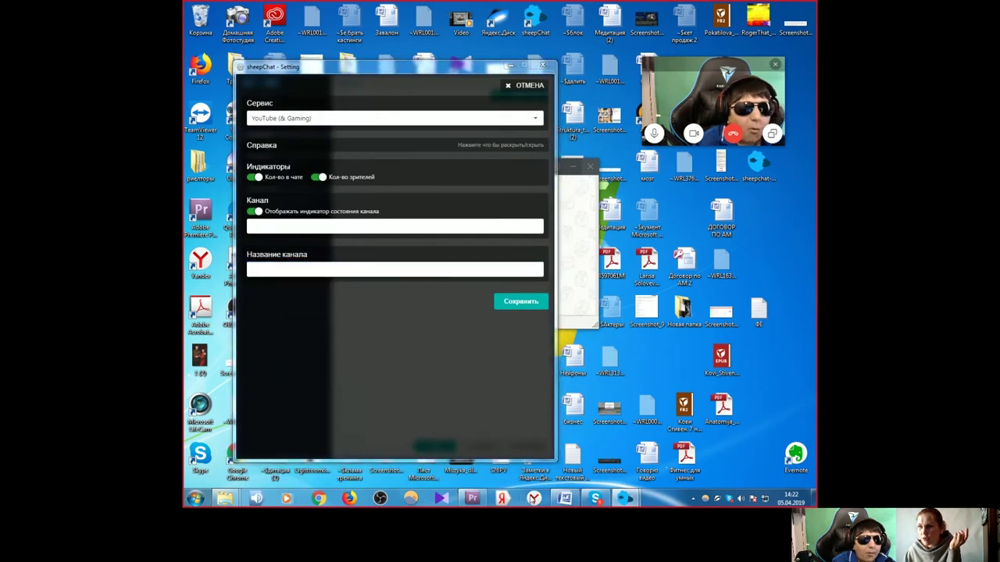
pyautogui.click(533, 498)
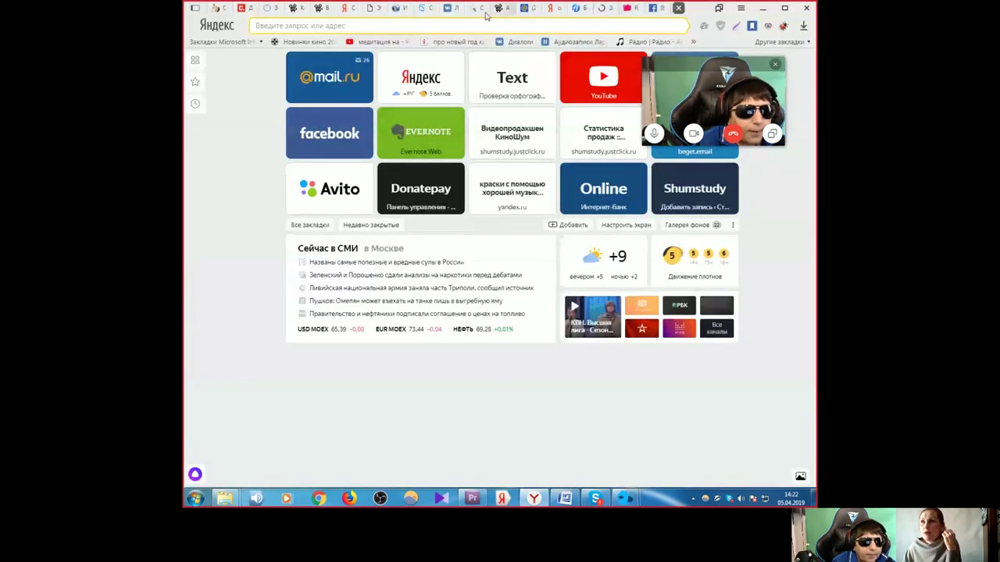
# - On the VK profile tab, select and copy the listed YouTube channel URL
pyautogui.click(451, 7)
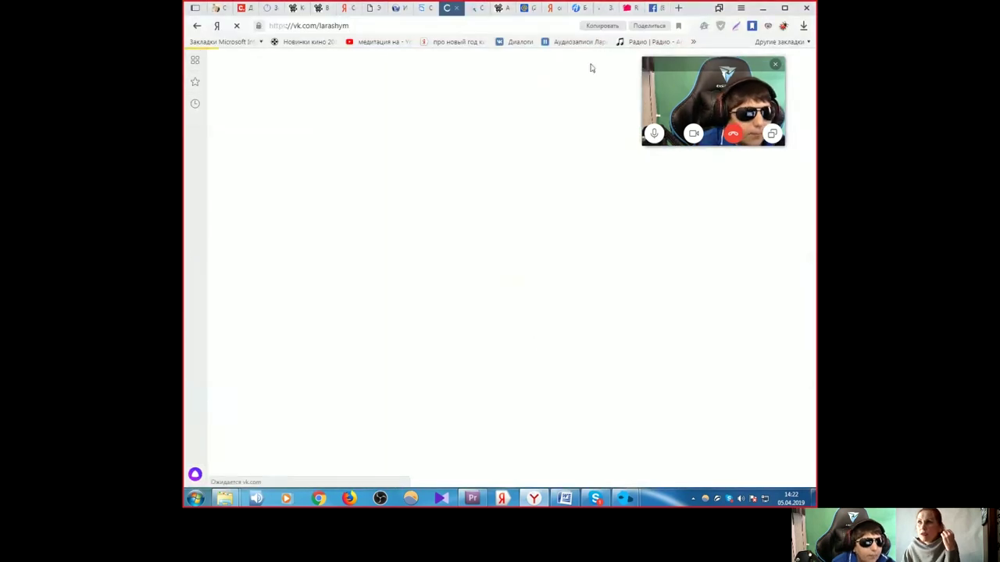
pyautogui.moveTo(680, 80); pyautogui.dragTo(704, 209)
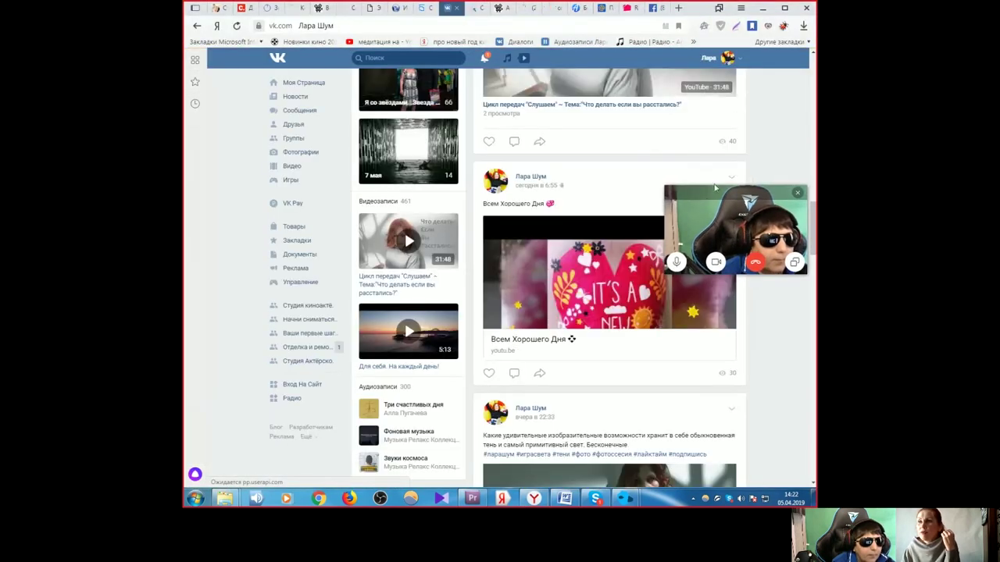
pyautogui.scroll(10, 605, 224)
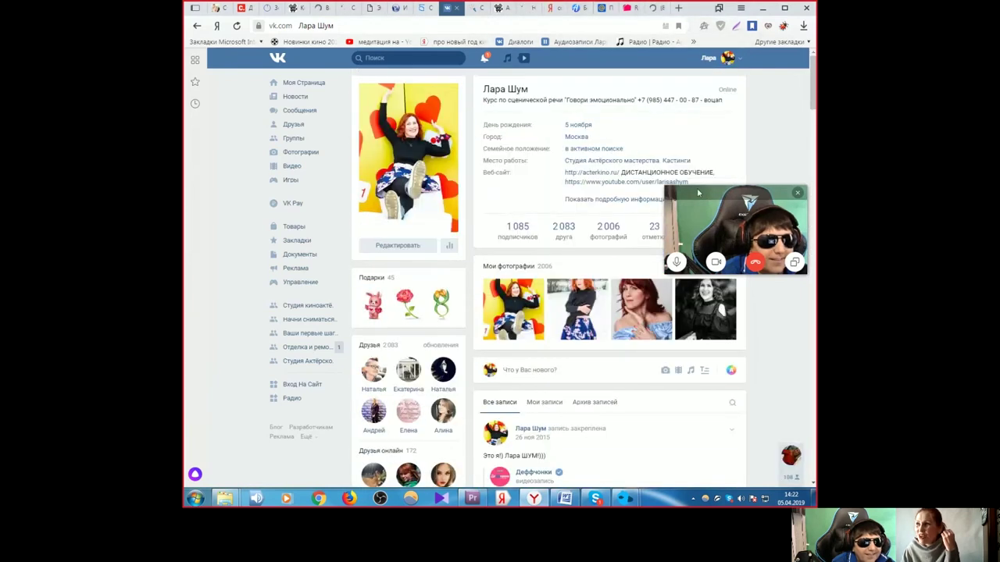
pyautogui.moveTo(690, 182); pyautogui.dragTo(564, 182)
pyautogui.hotkey('ctrl', 'c')
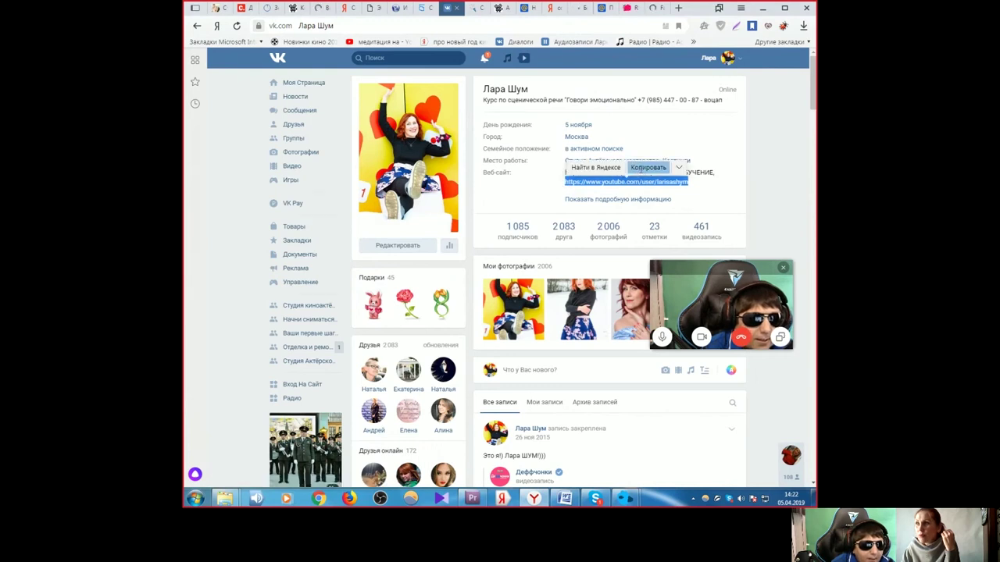
pyautogui.click(648, 167)
# - Paste the copied YouTube link into both Название канала and Канал, then save the service
pyautogui.moveTo(623, 500)
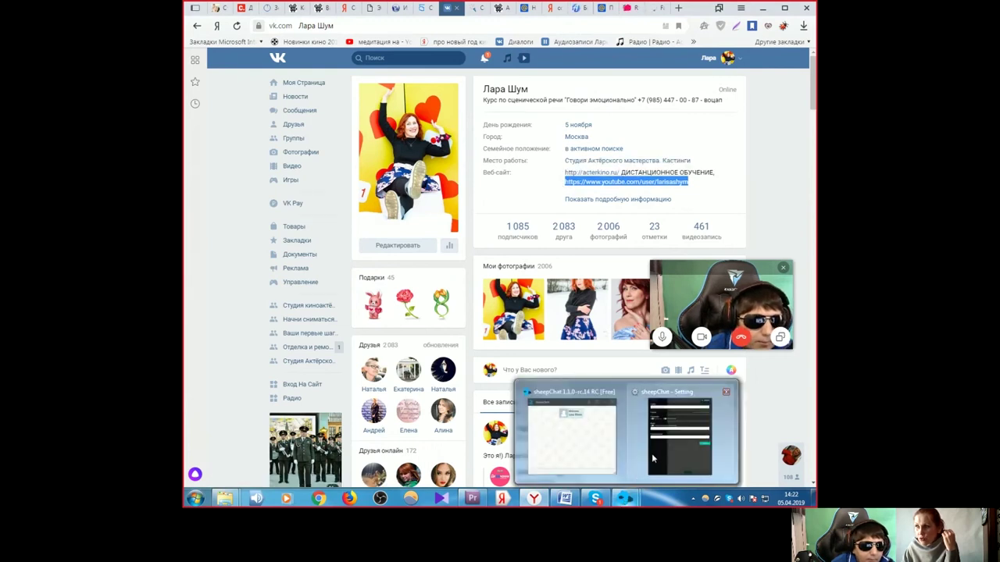
pyautogui.click(678, 436)
pyautogui.rightClick(261, 272)
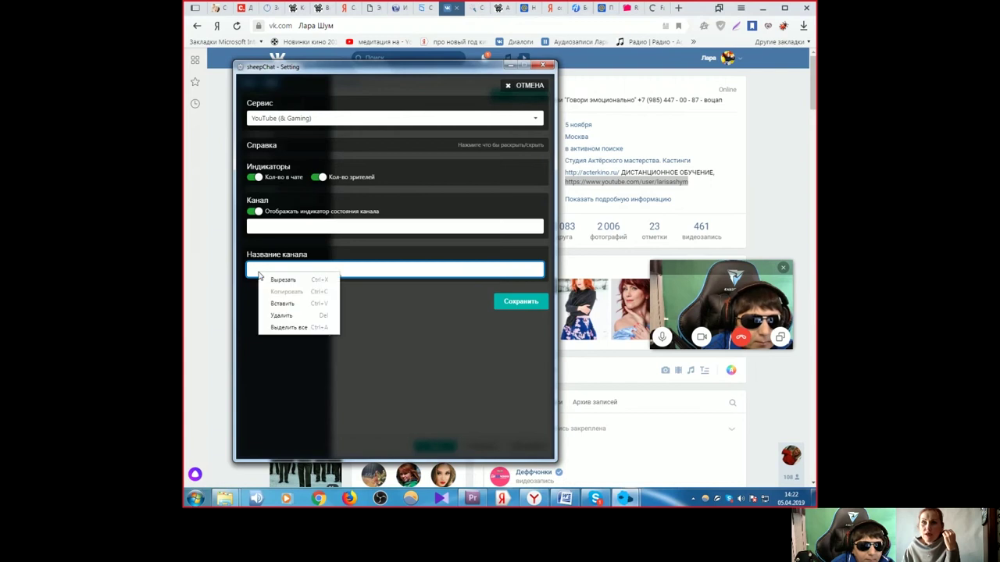
pyautogui.click(273, 304)
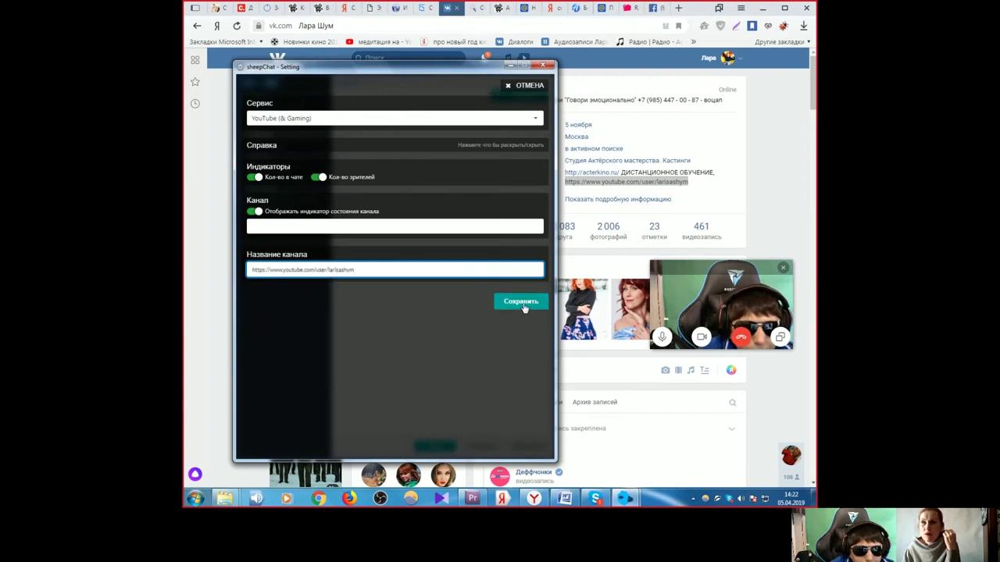
pyautogui.click(266, 226)
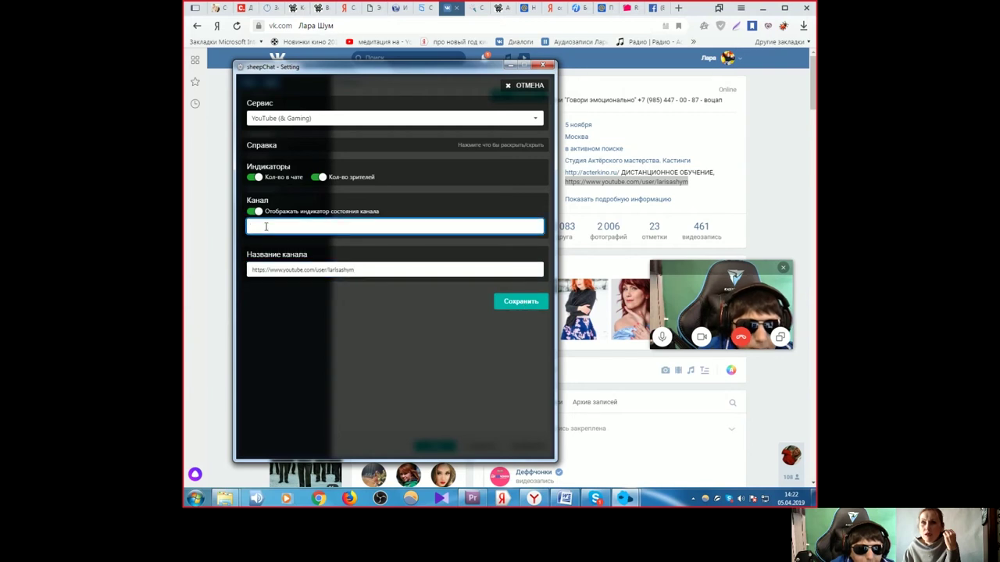
pyautogui.rightClick(265, 226)
pyautogui.click(312, 259)
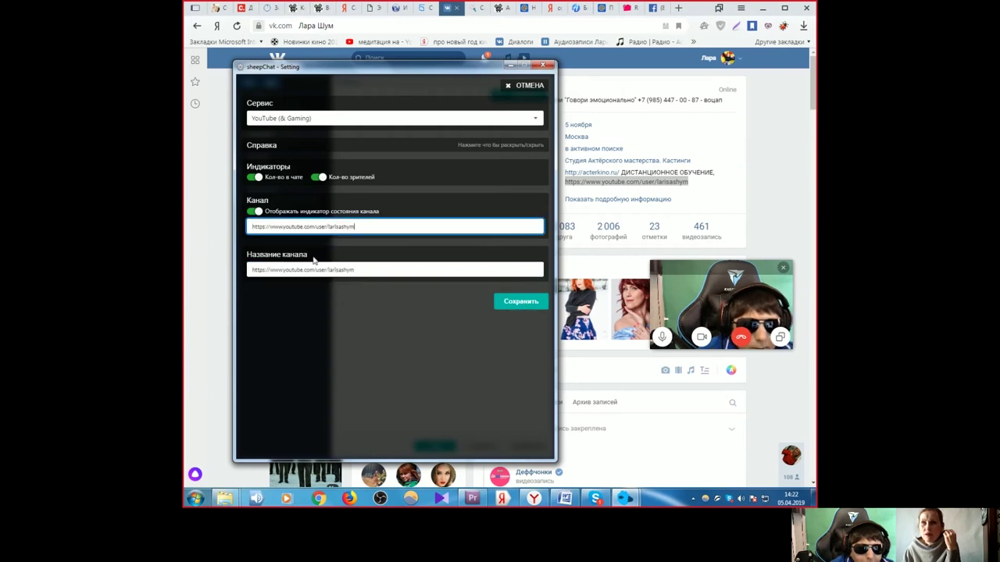
pyautogui.click(525, 307)
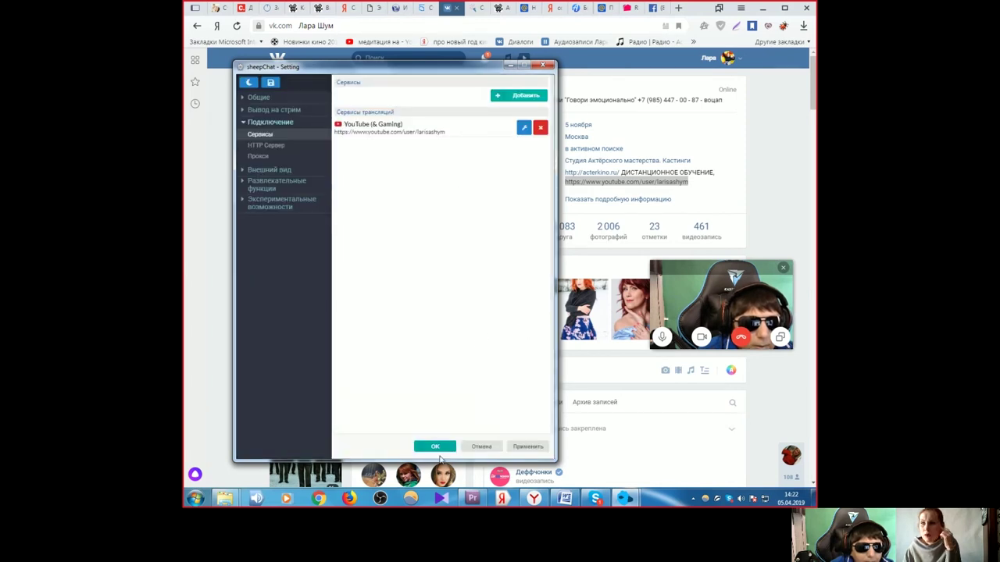
# - Apply the new service, enable Включить HTTP Сервер on port 49135, and close the browser
pyautogui.click(527, 449)
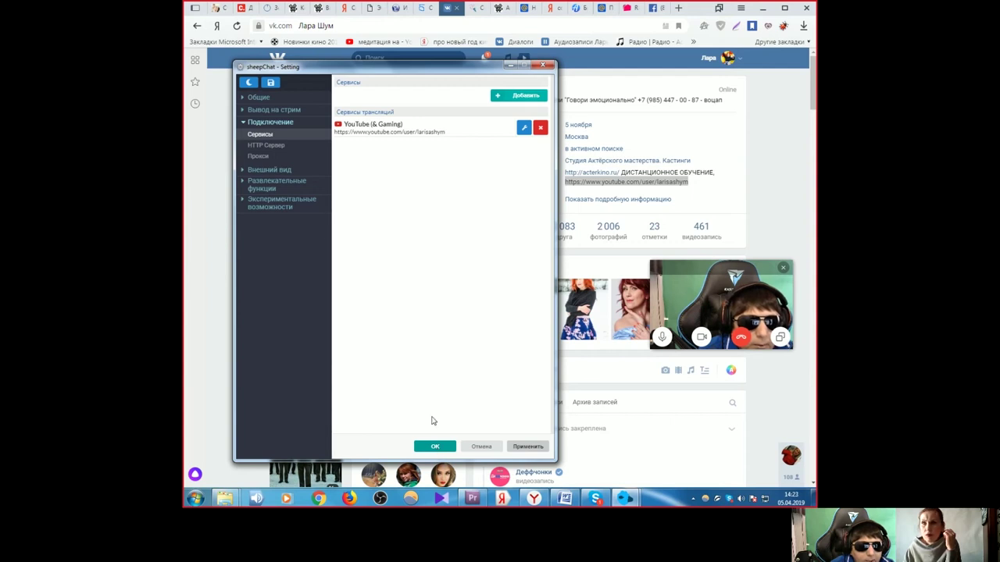
pyautogui.click(273, 149)
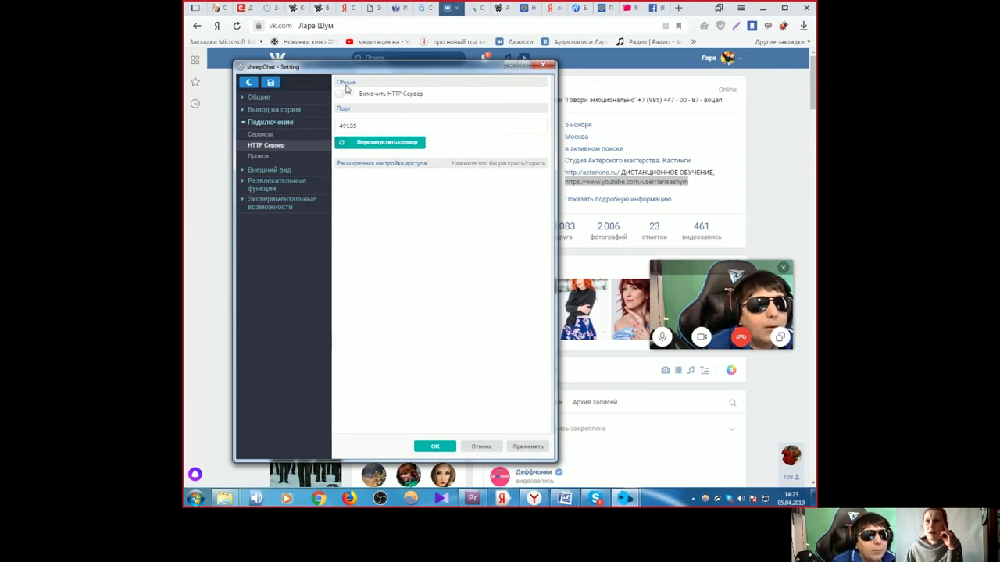
pyautogui.click(345, 93)
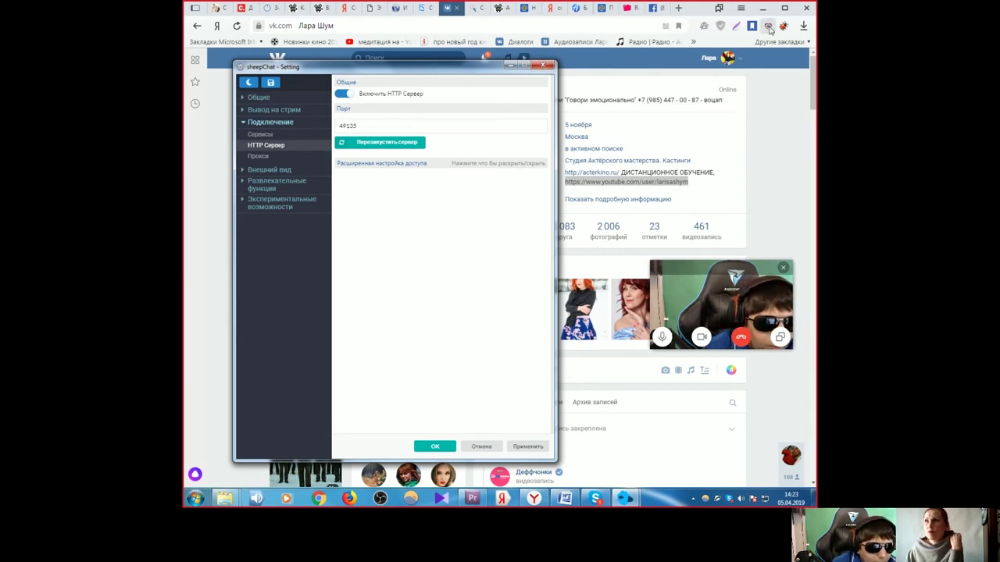
pyautogui.click(807, 9)
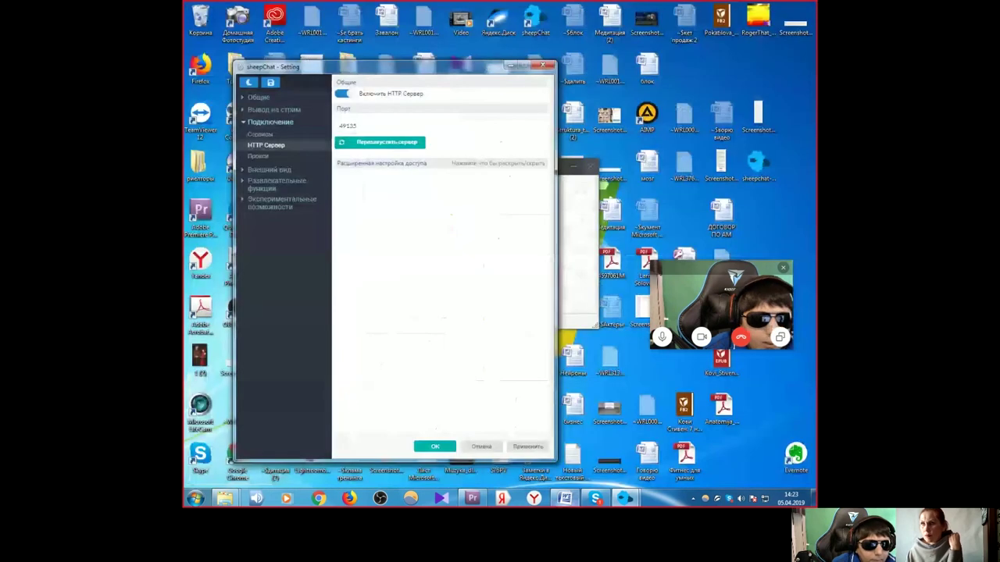
pyautogui.moveTo(458, 74); pyautogui.dragTo(492, 99)
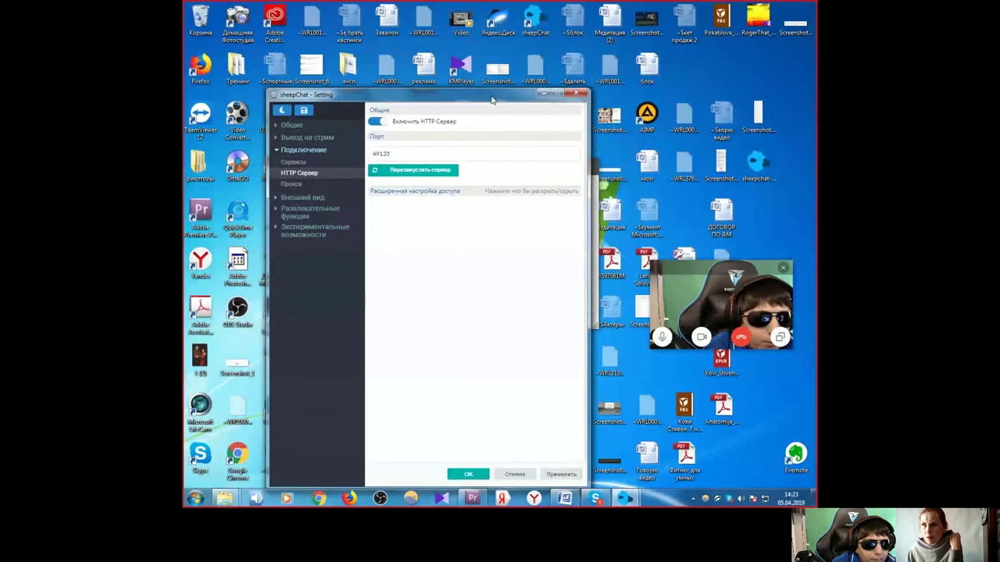
# - Enable 'Отключить бейджи и аватары в чате' under Внешний вид › Общие
pyautogui.click(291, 185)
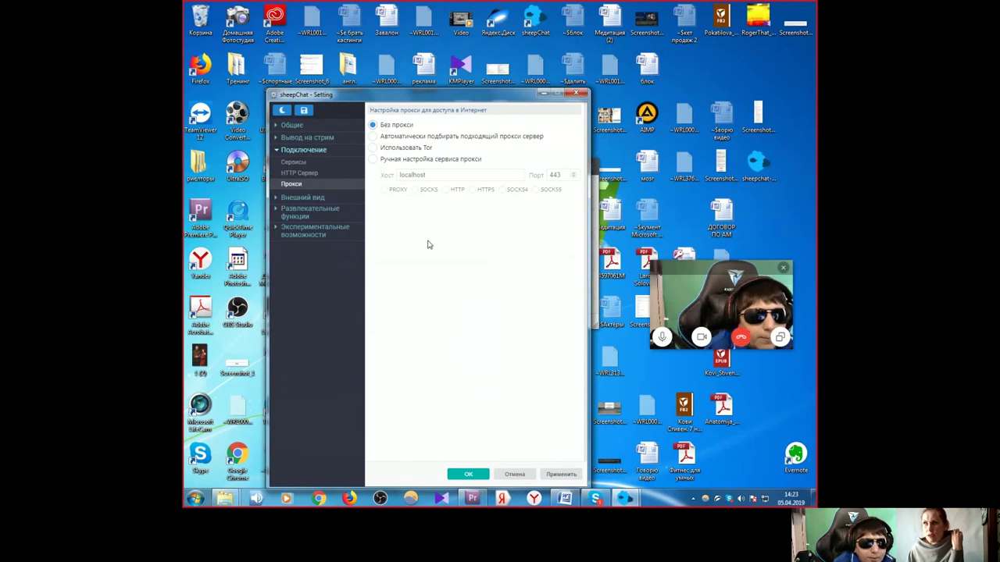
pyautogui.click(304, 197)
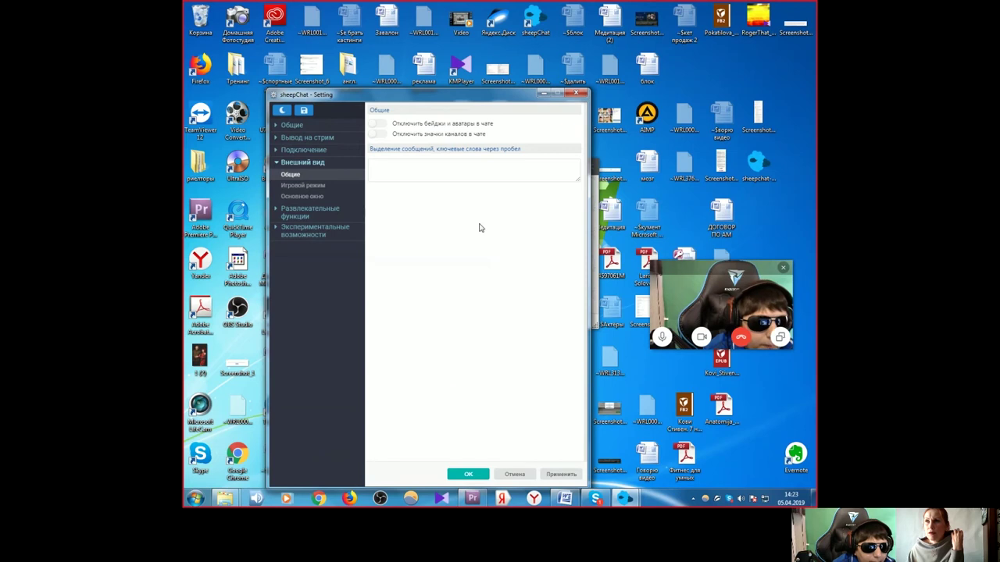
pyautogui.click(385, 127)
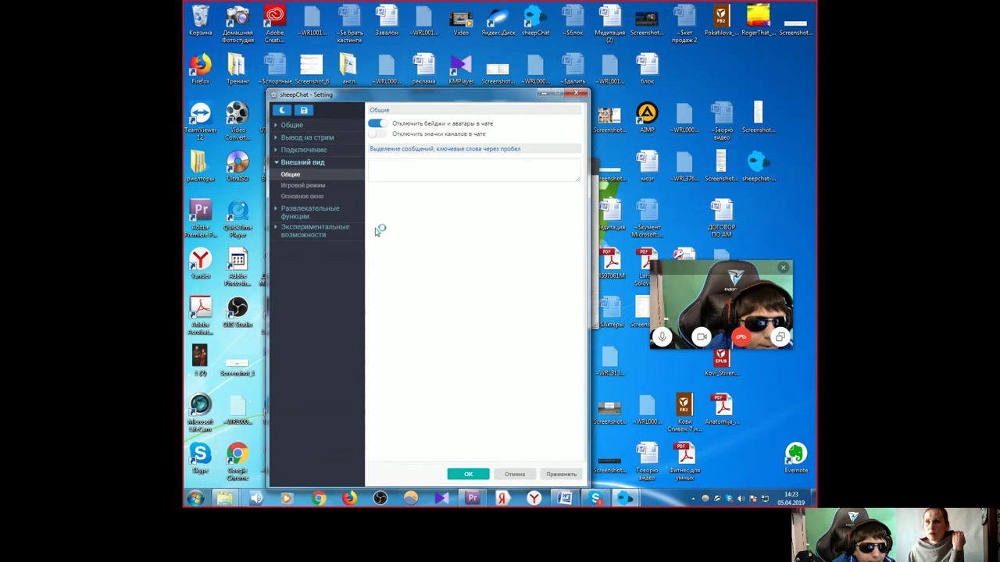
pyautogui.click(315, 186)
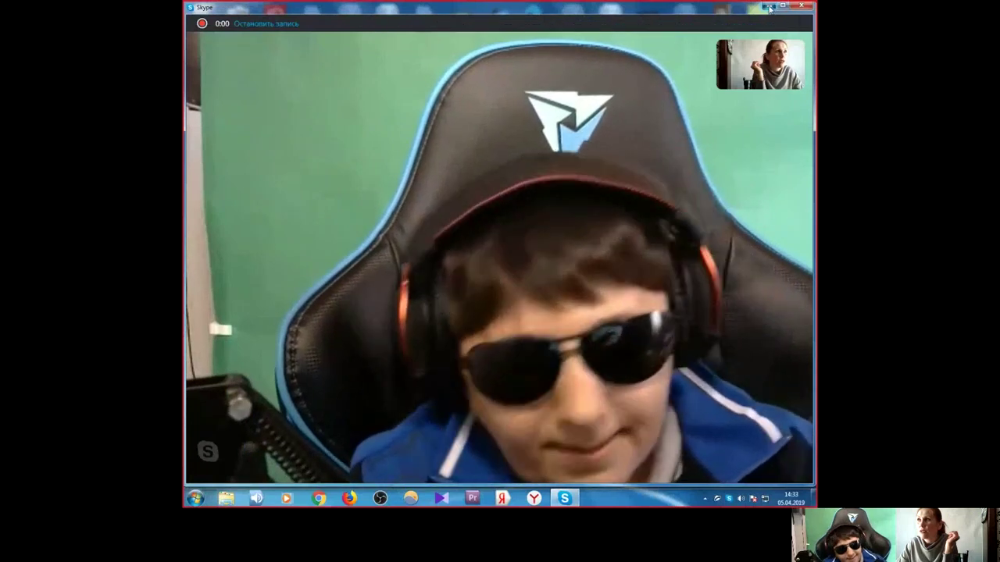
# - Shrink the Skype call to a mini-window moved right of the sheepChat desktop icons, then open Start
pyautogui.click(770, 6)
pyautogui.moveTo(734, 77); pyautogui.dragTo(498, 151)
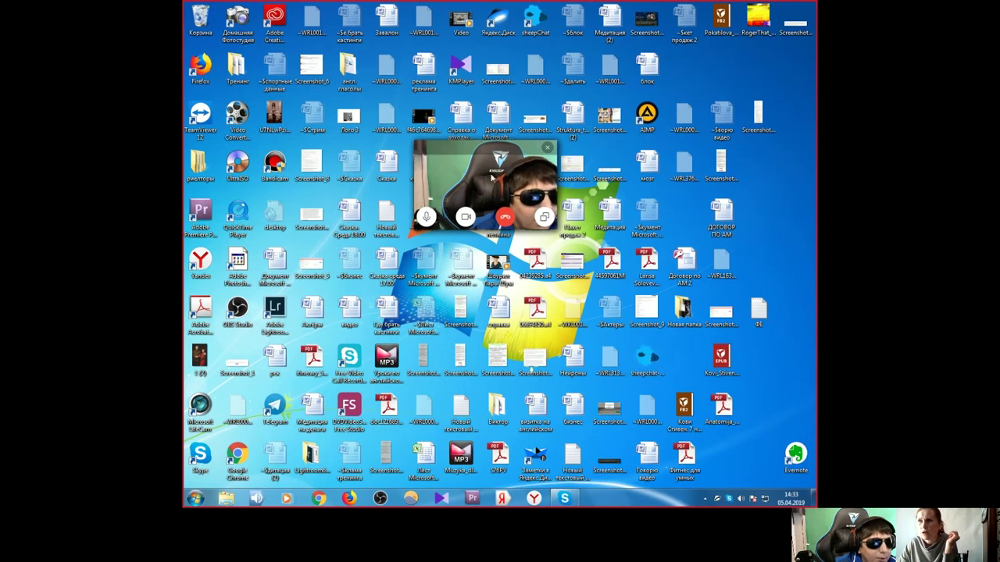
pyautogui.click(537, 17)
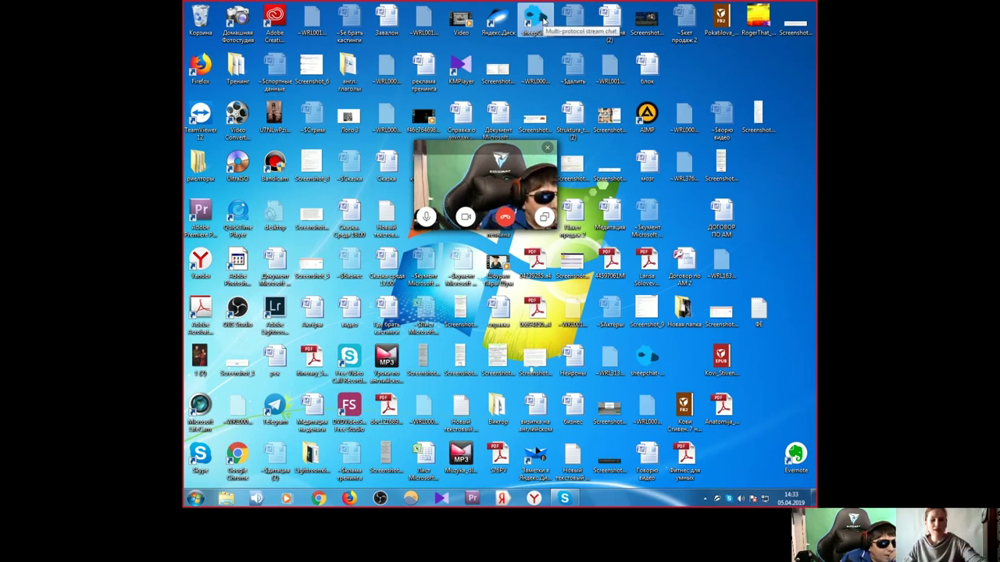
pyautogui.click(537, 22)
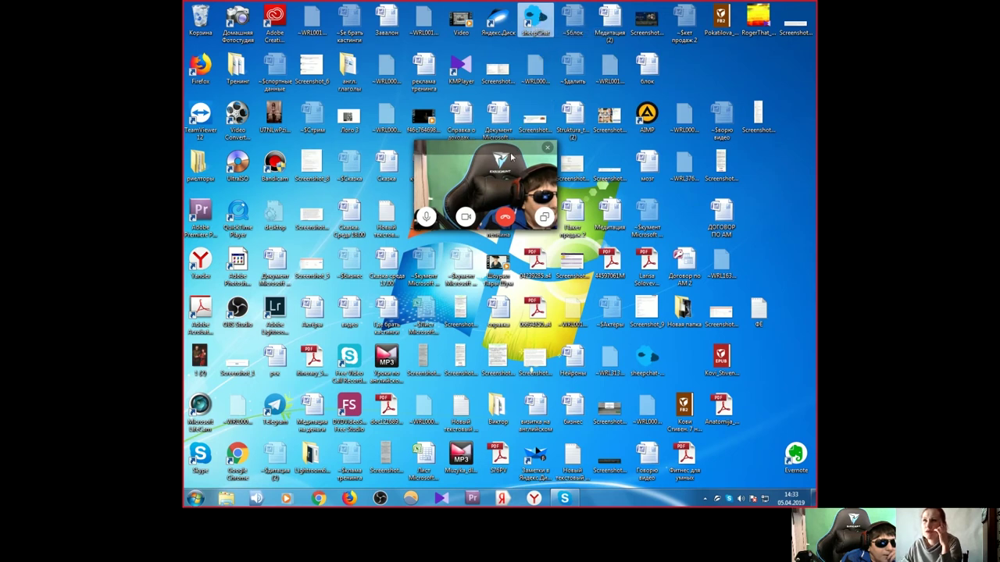
pyautogui.moveTo(508, 151); pyautogui.dragTo(444, 151)
pyautogui.click(537, 26)
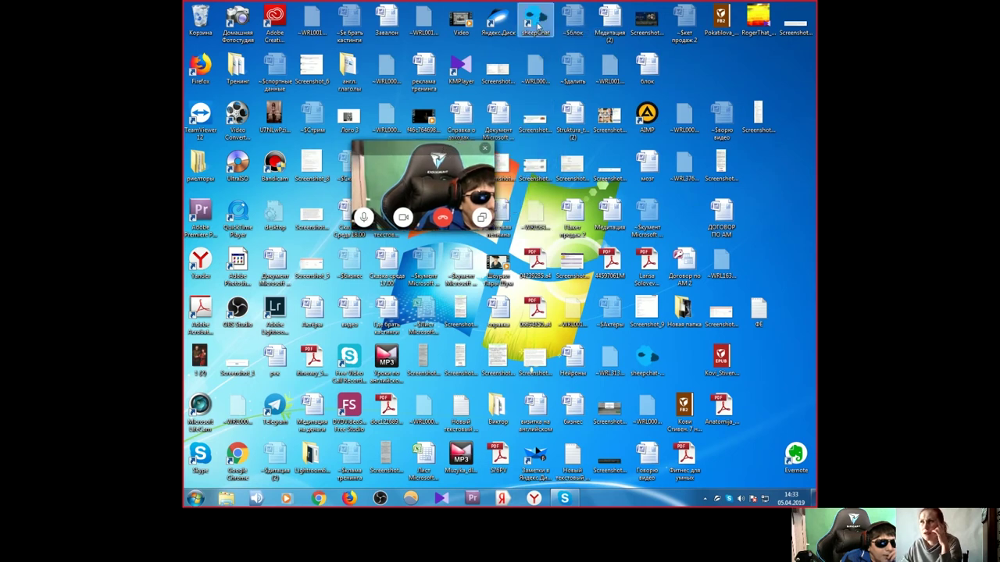
pyautogui.click(643, 359)
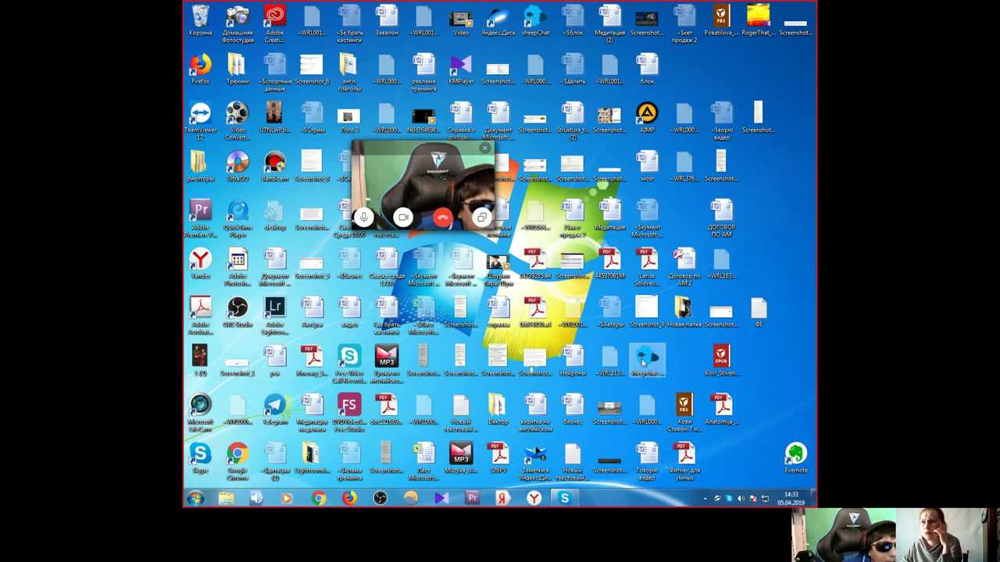
pyautogui.click(537, 23)
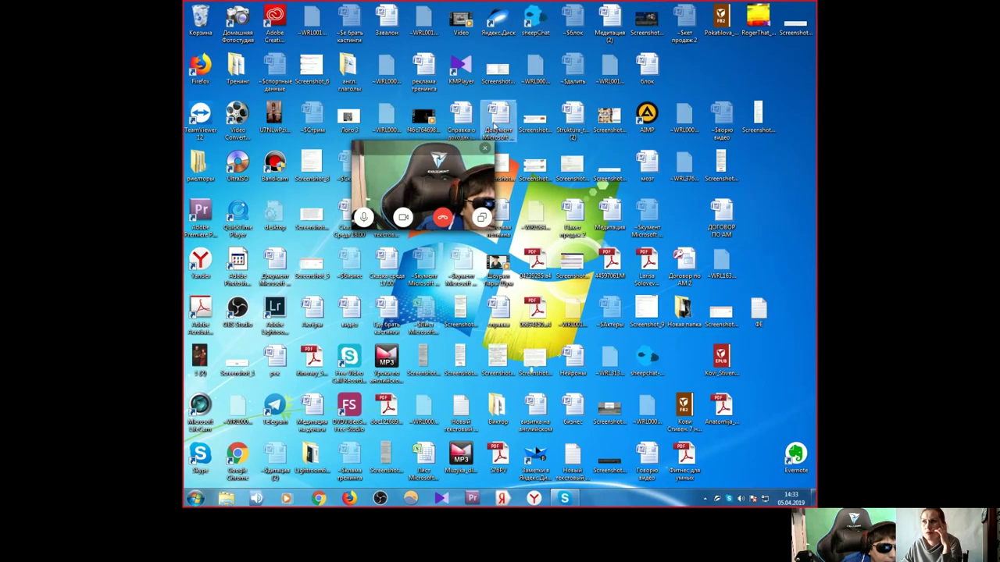
pyautogui.moveTo(425, 158); pyautogui.dragTo(658, 158)
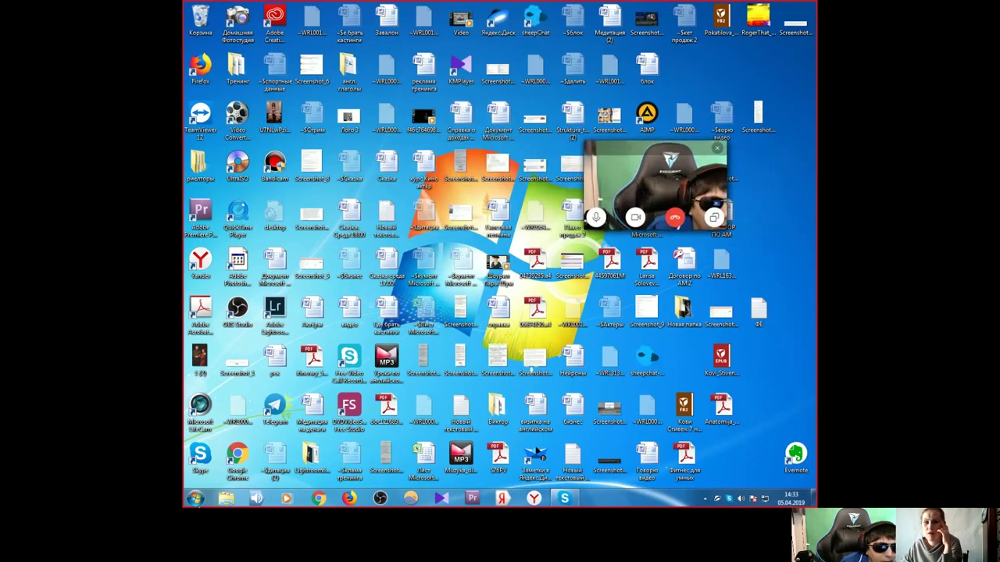
pyautogui.click(196, 499)
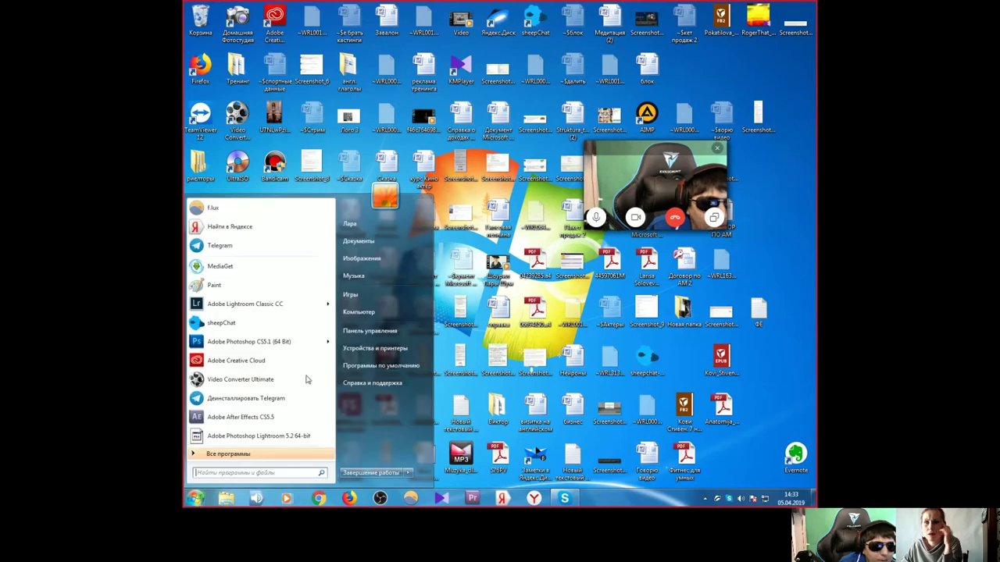
# - Launch sheepChat from the Start menu's programs list and move the call mini-window to the left
pyautogui.click(241, 457)
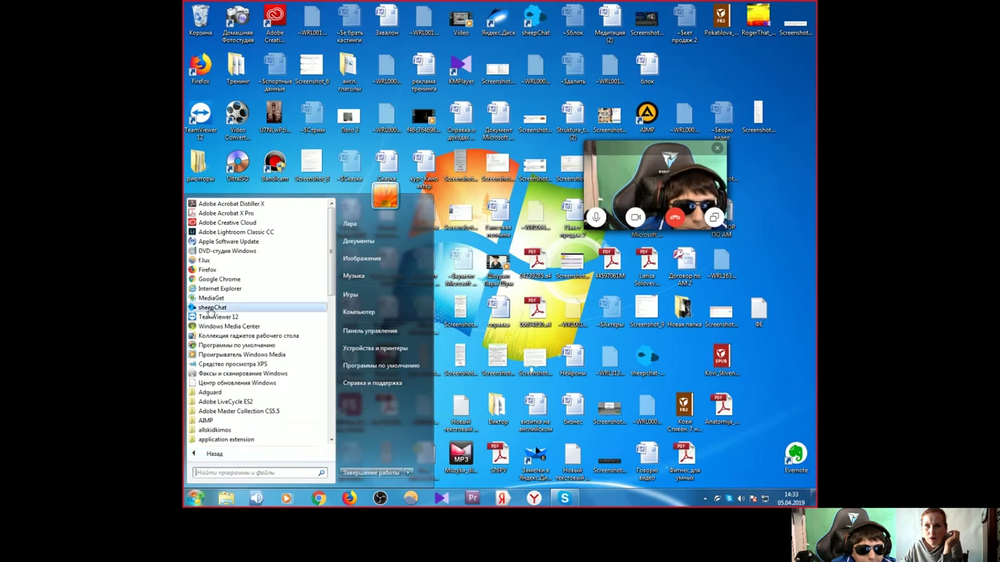
pyautogui.click(211, 308)
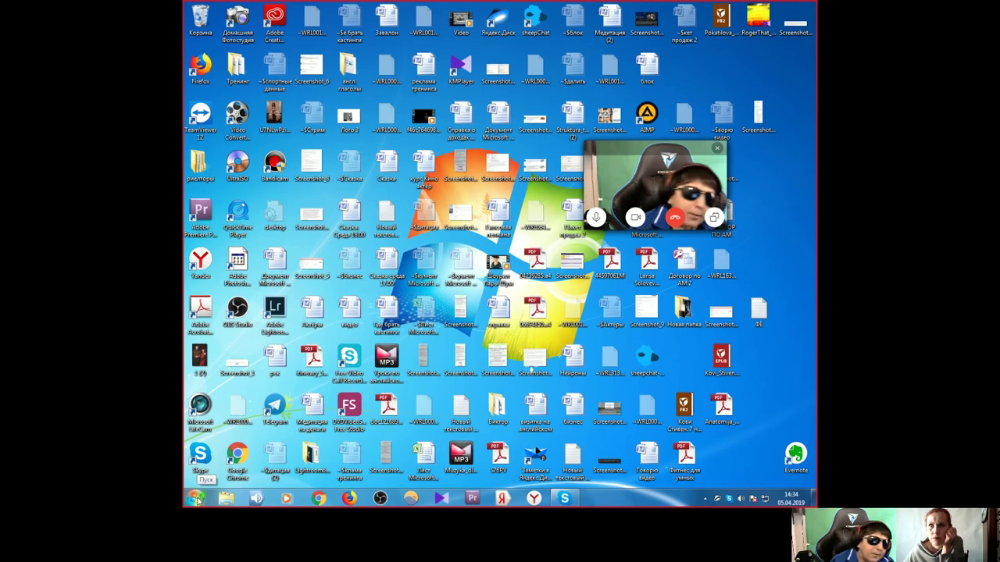
pyautogui.click(197, 501)
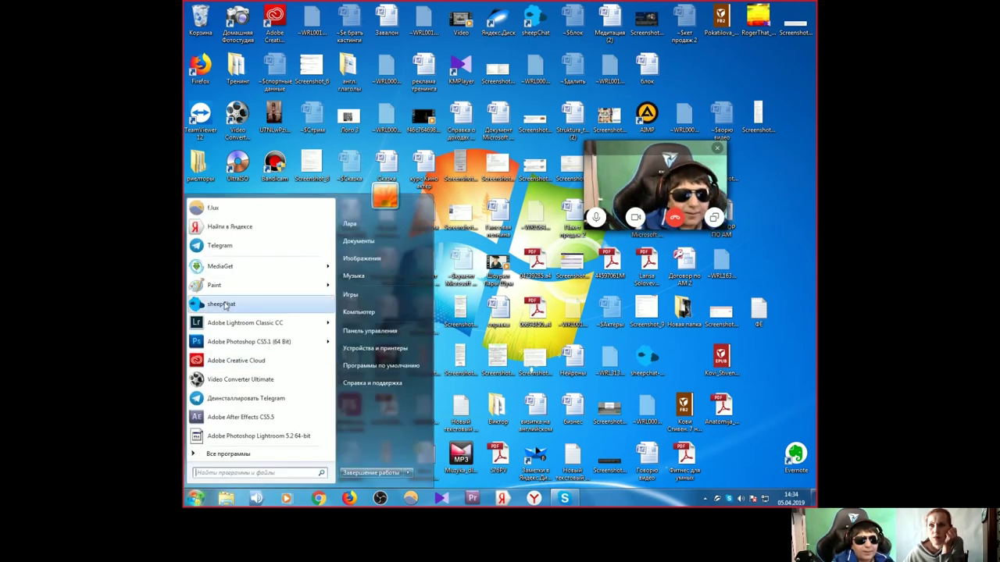
pyautogui.click(223, 305)
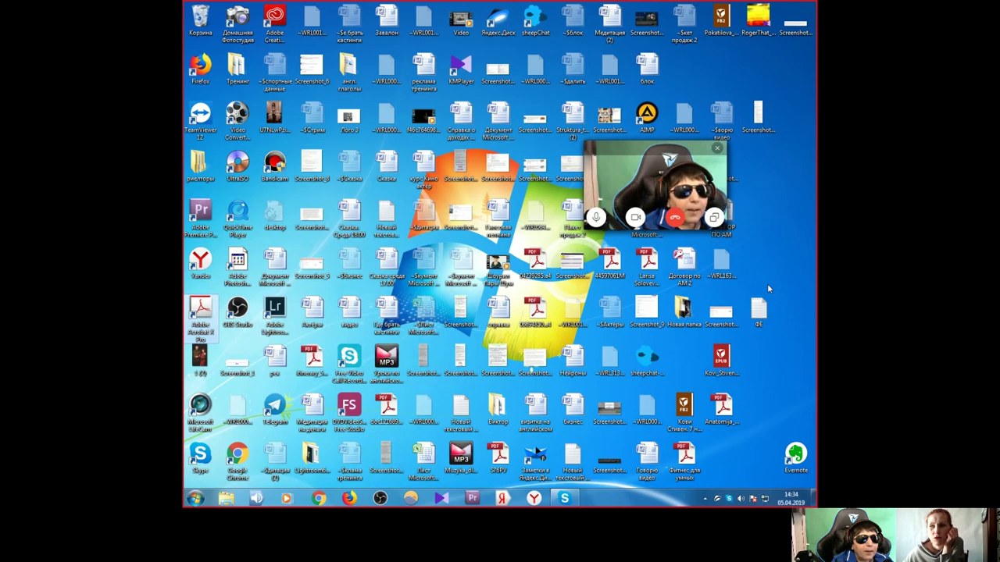
pyautogui.click(562, 498)
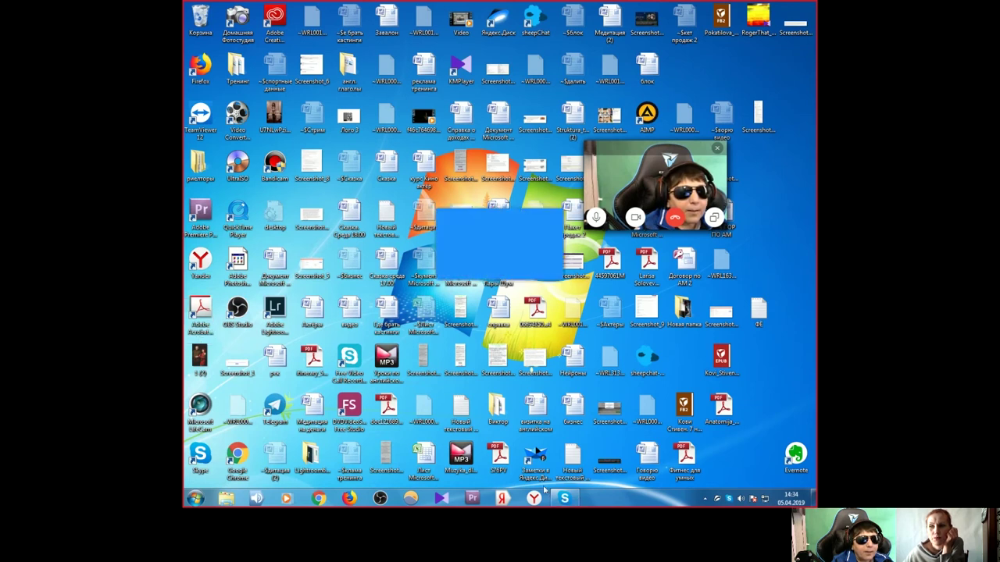
pyautogui.moveTo(664, 155); pyautogui.dragTo(289, 211)
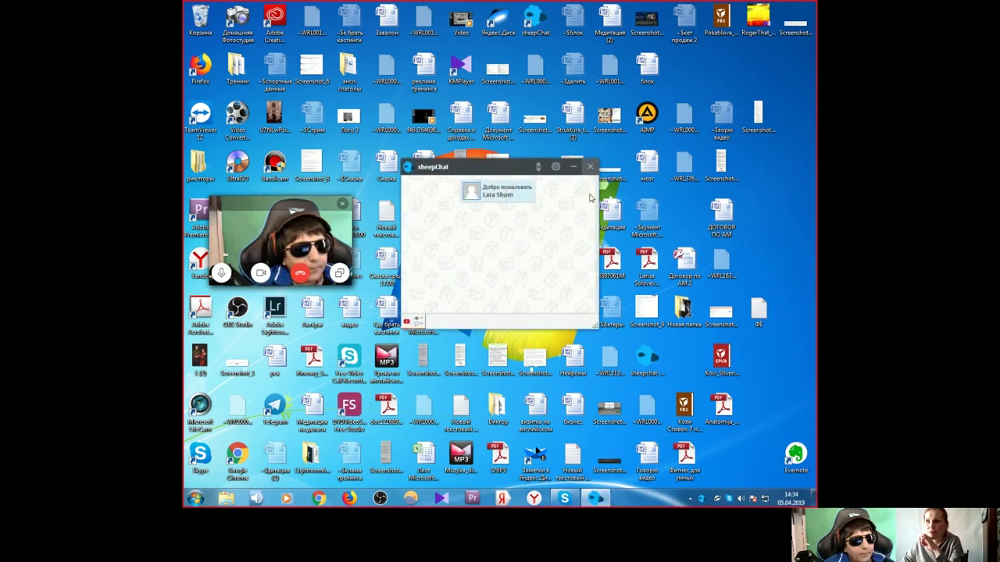
# - Switch on the HTTP server (port 49135) under Подключение, confirm with OK, and dismiss the firewall alert
pyautogui.click(555, 167)
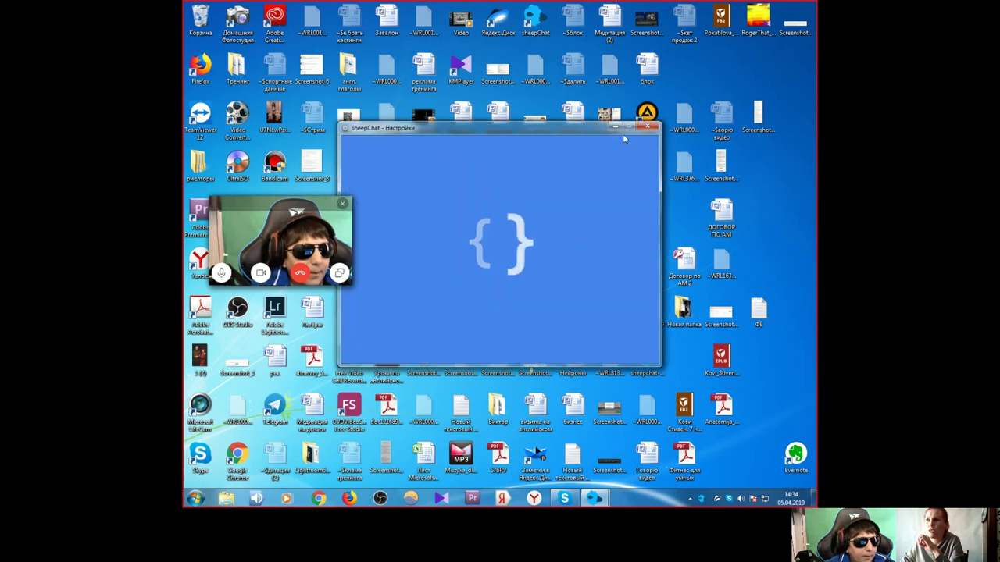
pyautogui.moveTo(459, 130); pyautogui.dragTo(509, 122)
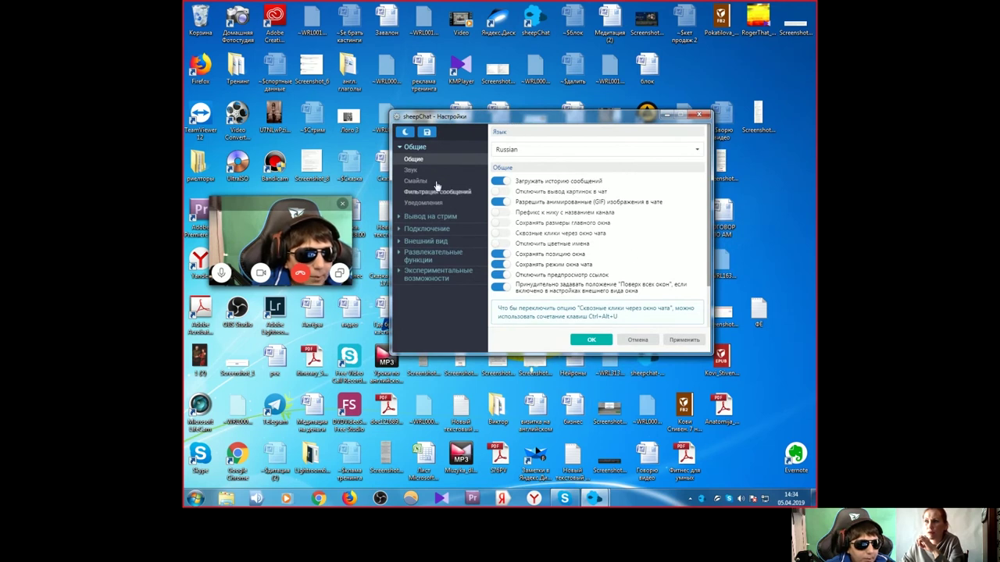
pyautogui.click(427, 229)
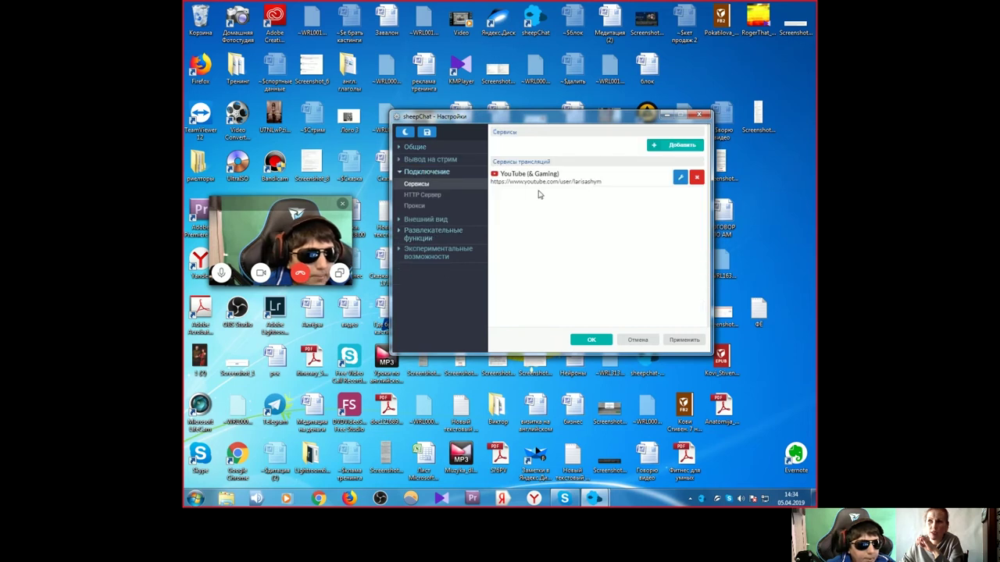
pyautogui.click(422, 195)
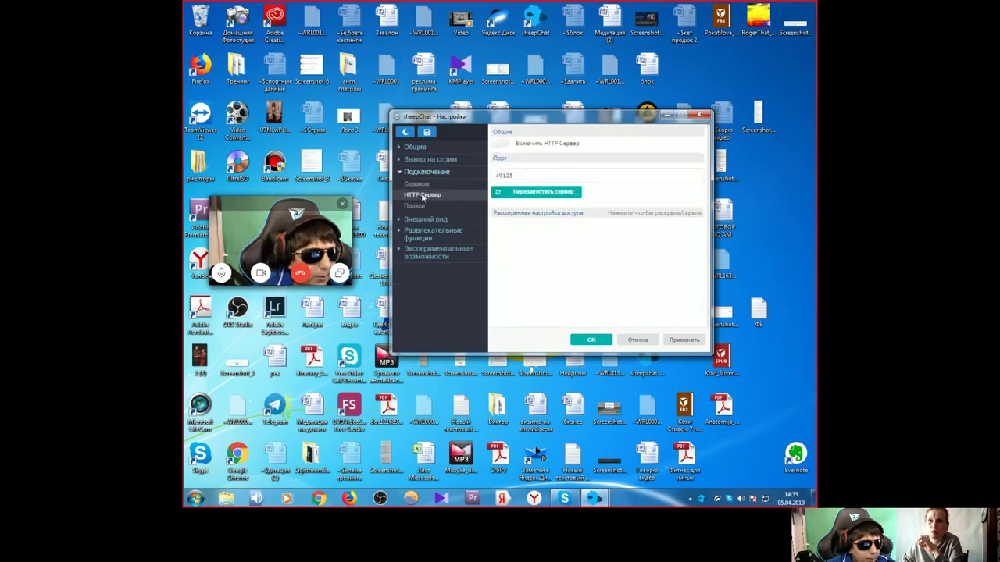
pyautogui.click(501, 145)
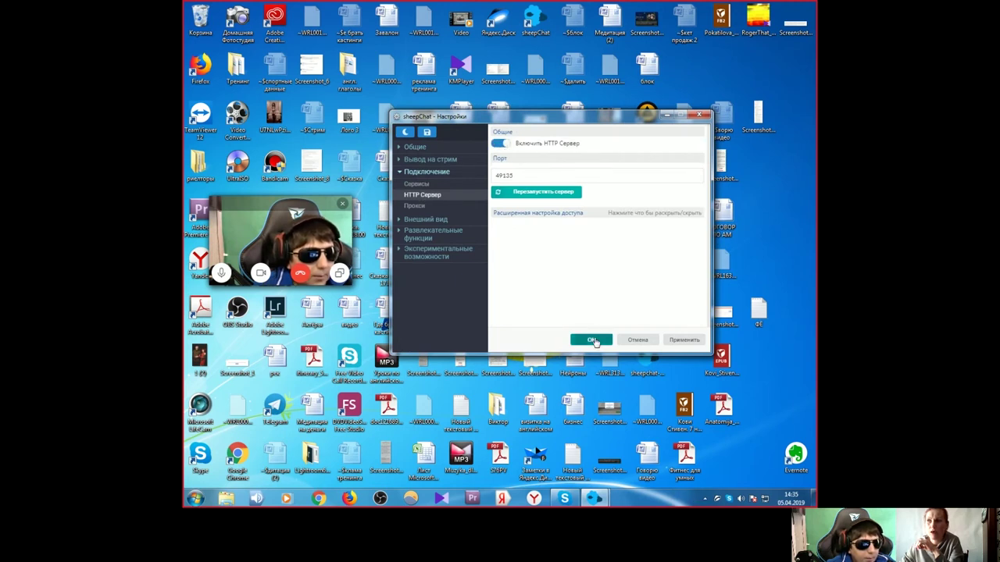
pyautogui.click(592, 340)
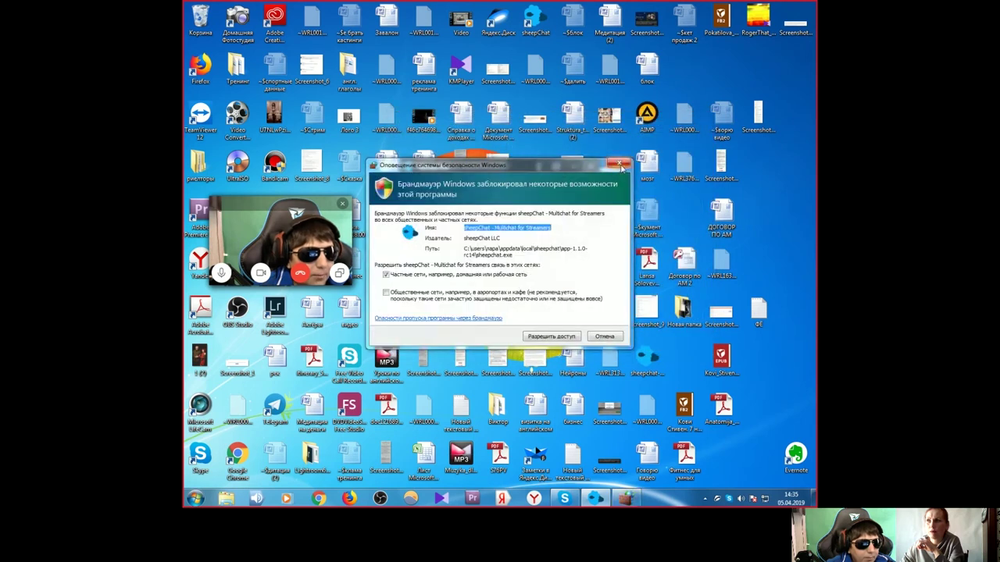
pyautogui.click(620, 165)
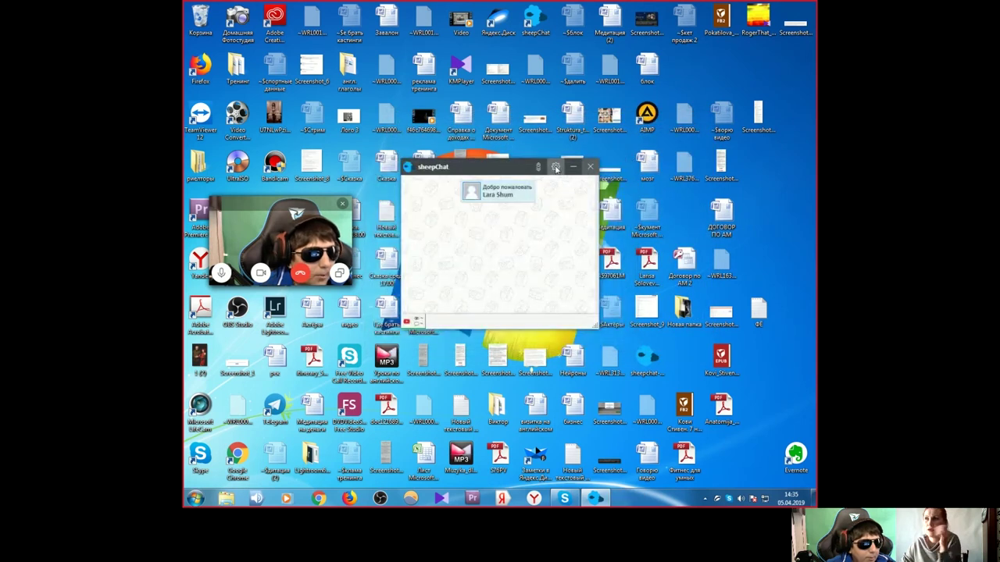
# - Apply and restart the HTTP server, check the Прокси page, then go to Внешний вид > Общие
pyautogui.click(555, 167)
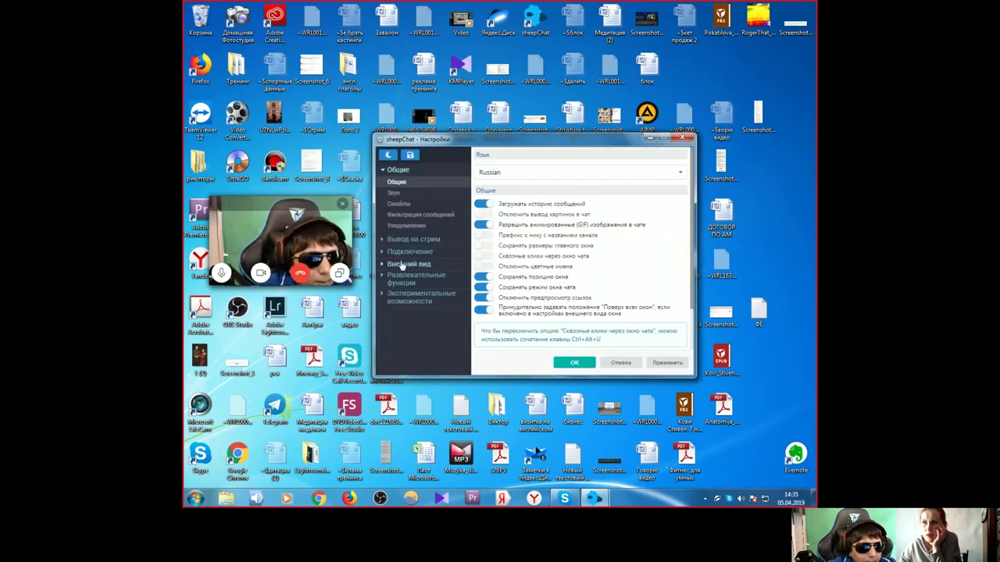
pyautogui.click(391, 252)
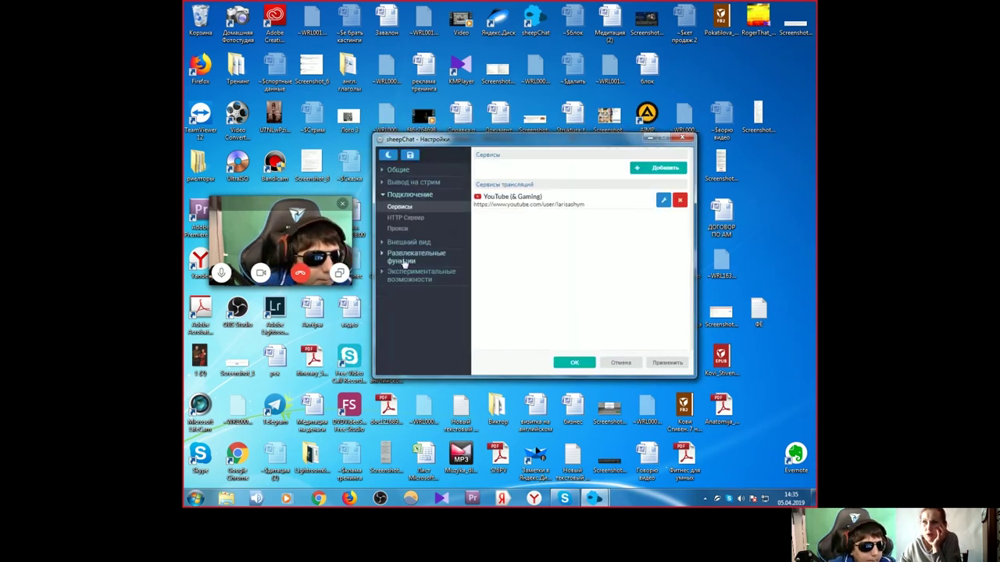
pyautogui.click(402, 218)
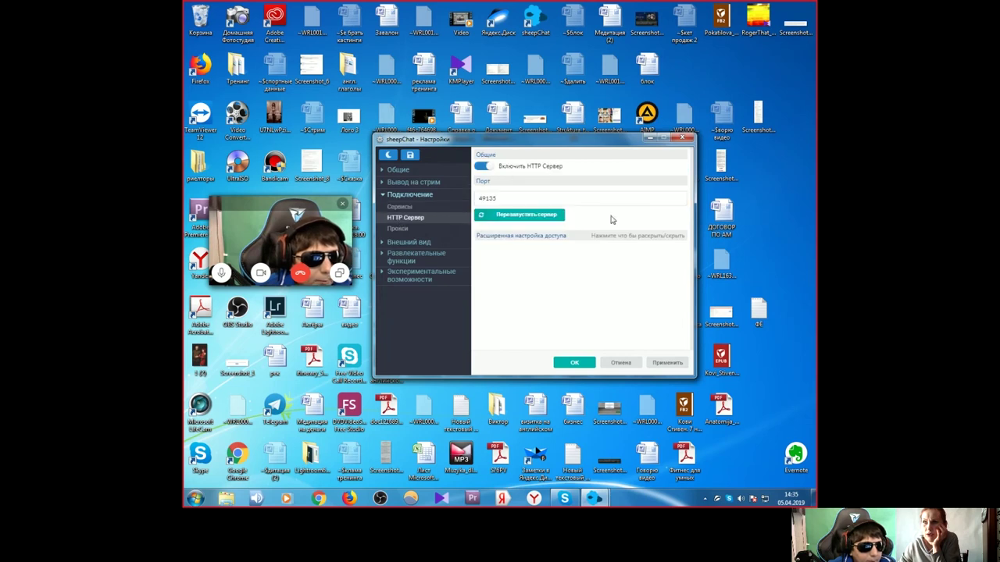
pyautogui.click(668, 362)
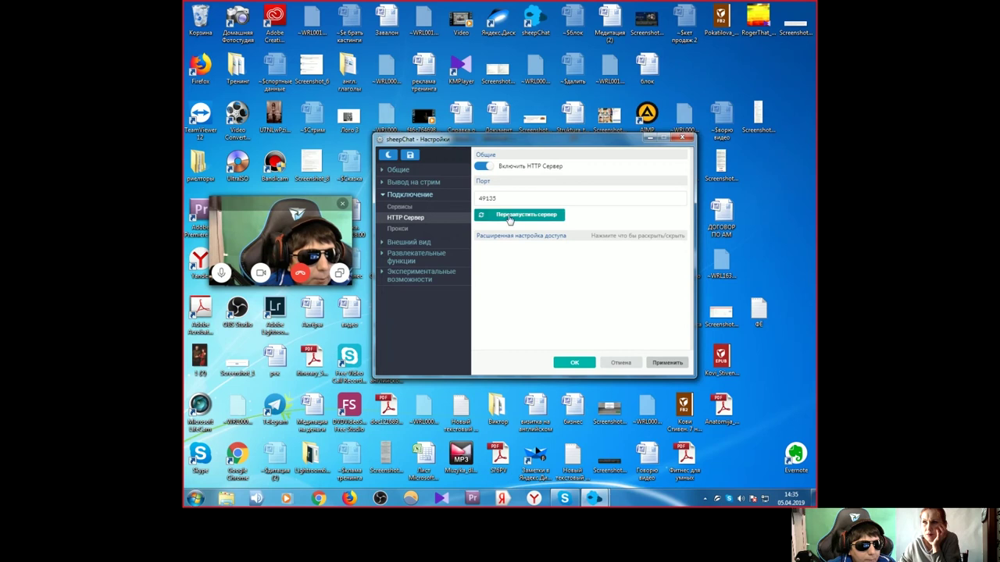
pyautogui.click(667, 363)
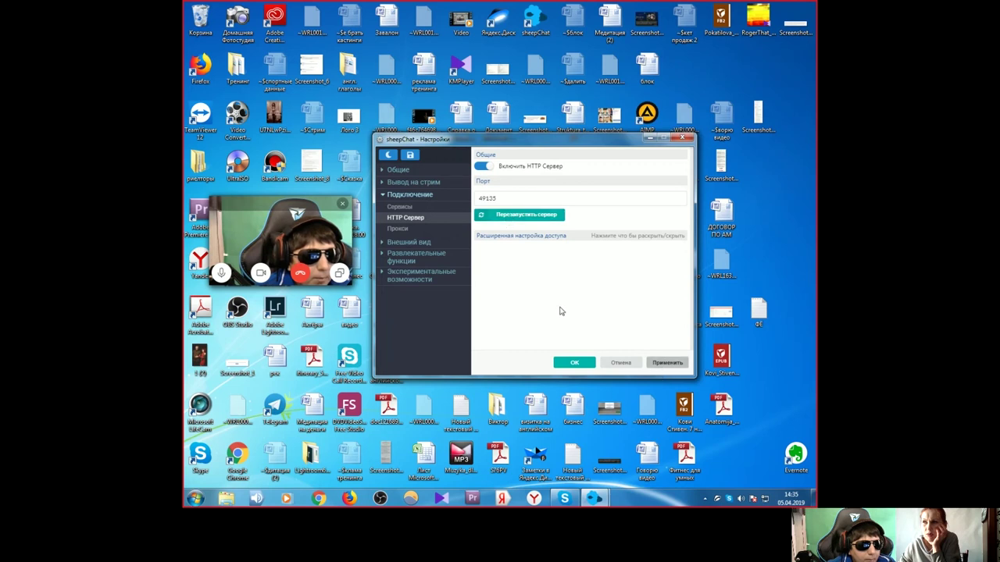
pyautogui.click(402, 234)
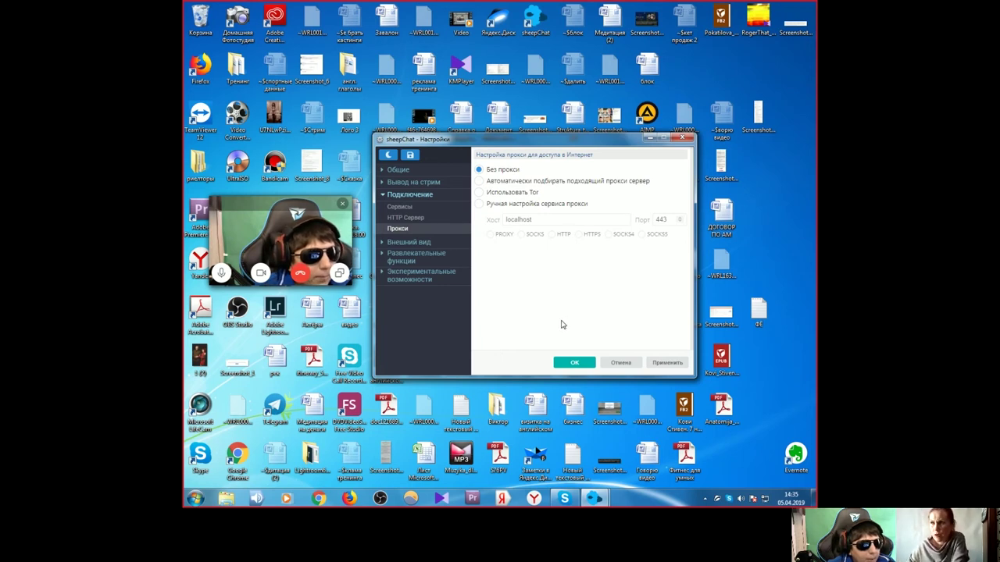
pyautogui.click(407, 243)
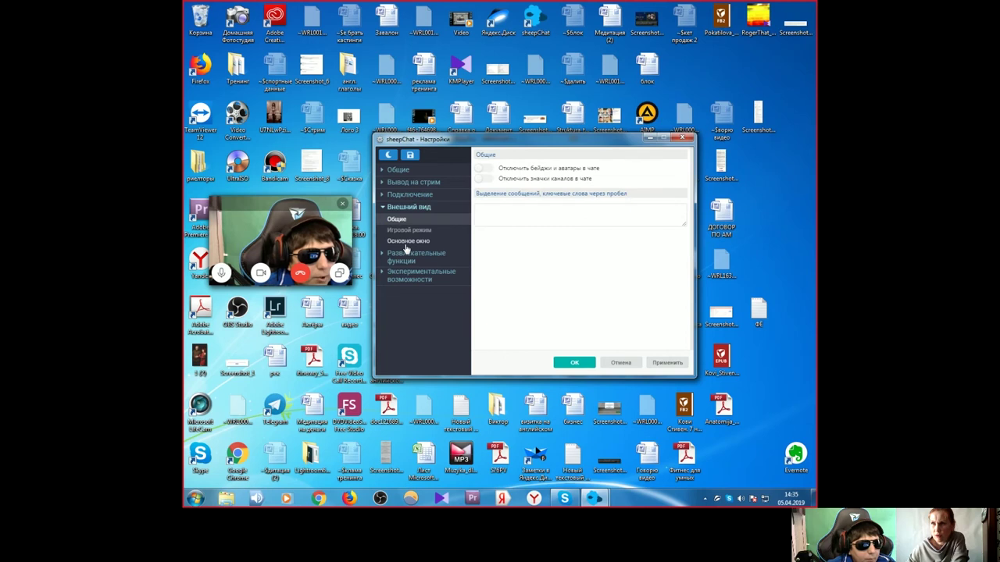
# - Switch on 'Отключить бейджи и аватары в чате' and go to the Игровой режим page
pyautogui.click(488, 168)
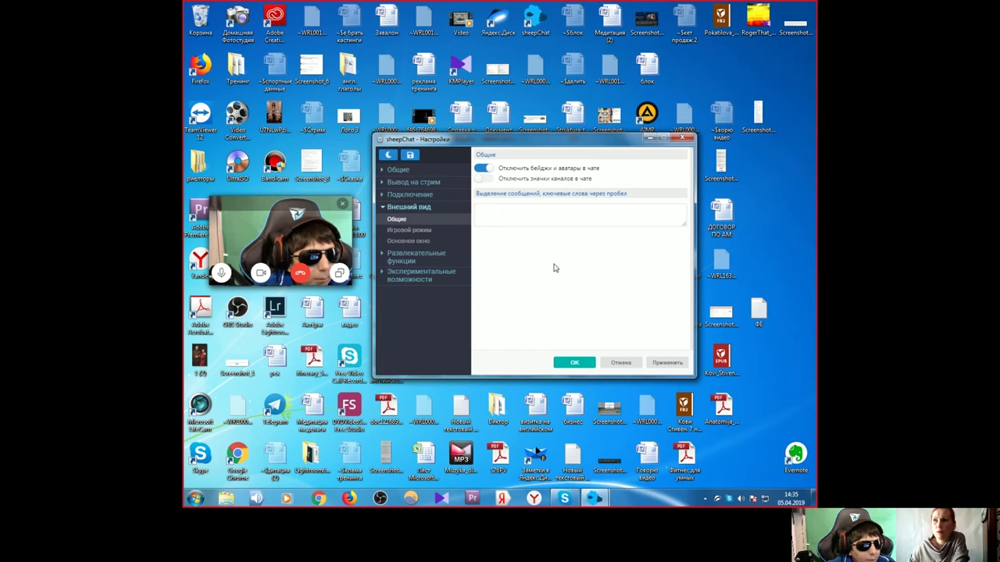
pyautogui.click(414, 231)
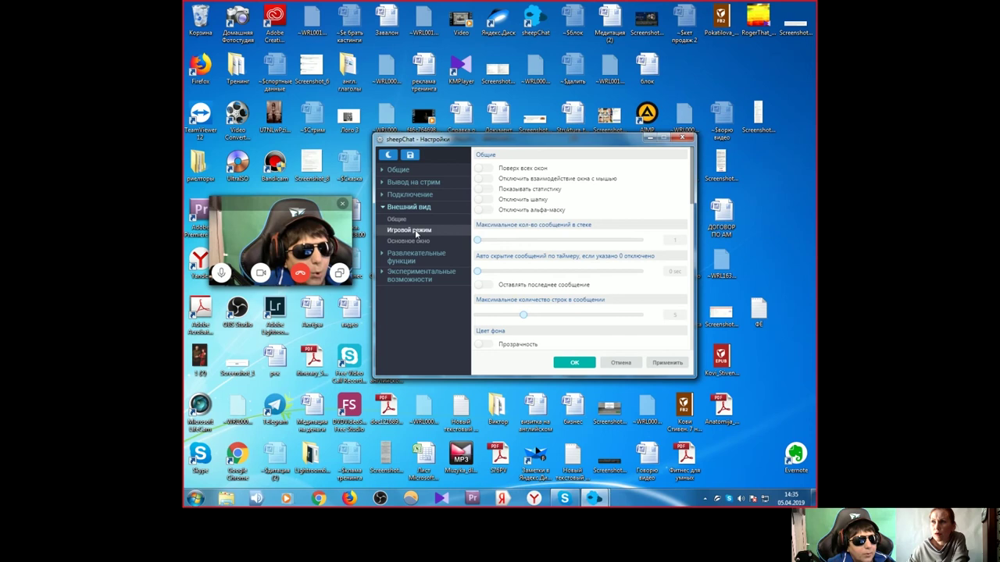
# - Keep the game overlay on top of all windows, show statistics, and stack at most 5 messages
pyautogui.click(486, 169)
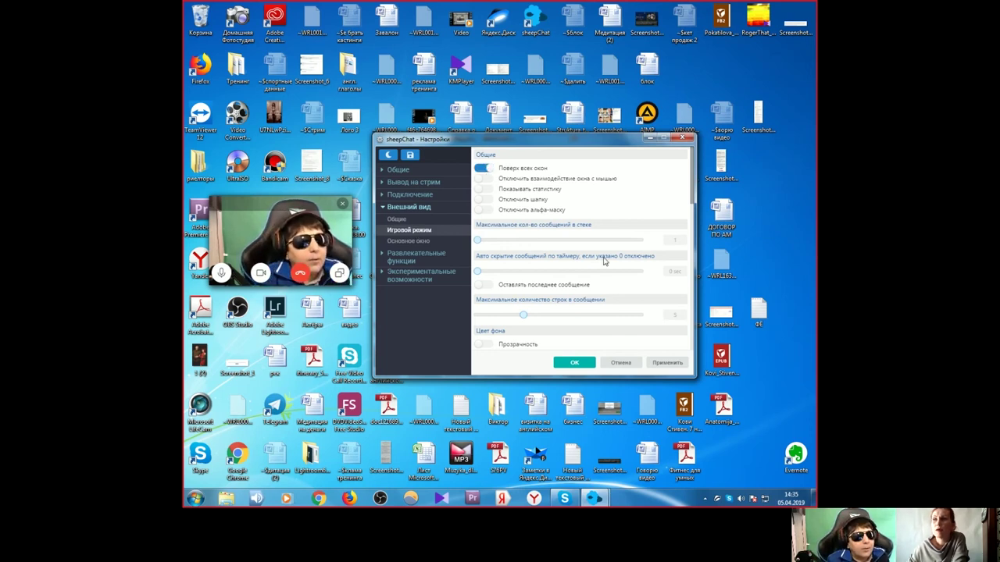
pyautogui.click(667, 364)
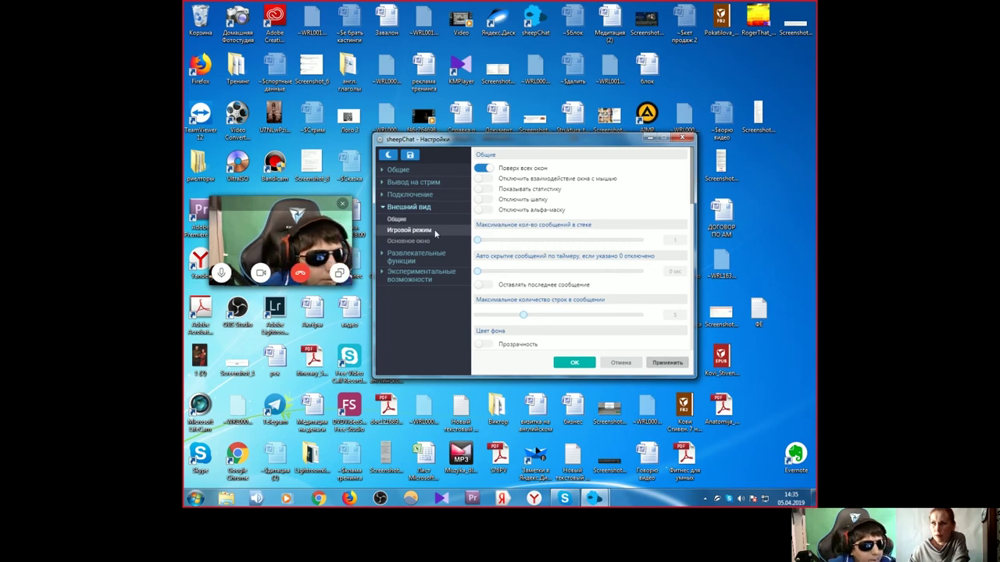
pyautogui.click(484, 189)
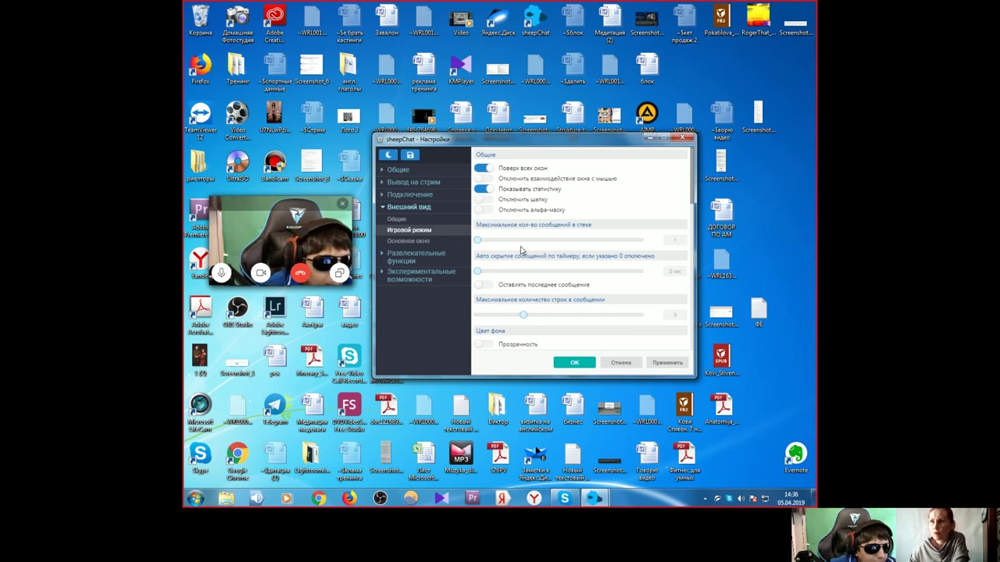
pyautogui.click(676, 240)
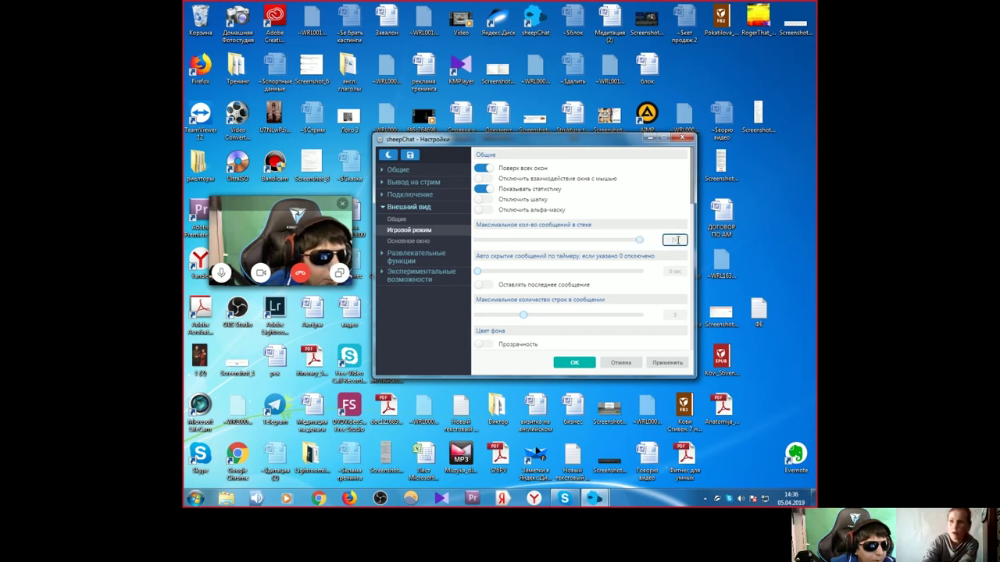
pyautogui.write('50')
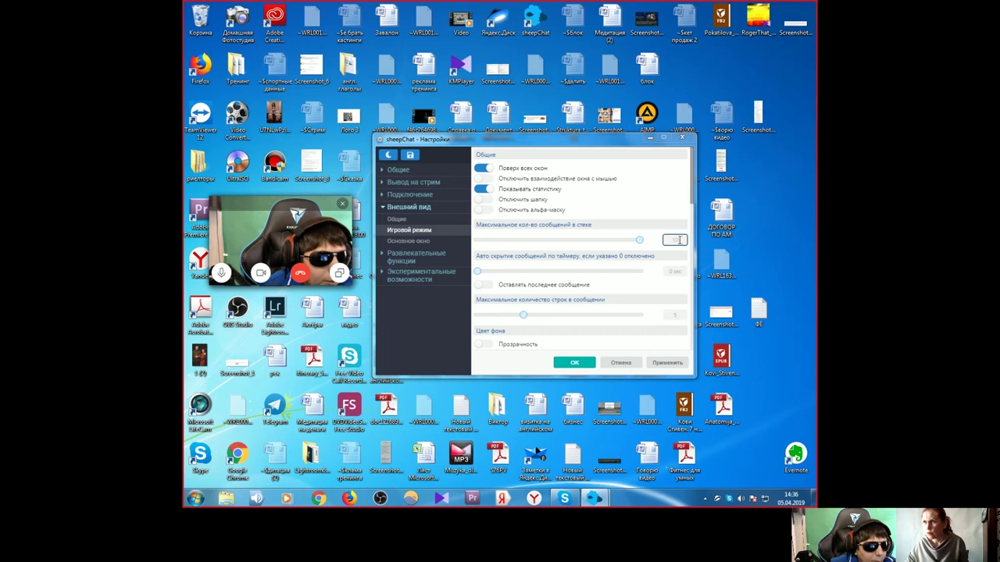
pyautogui.press('Return')
pyautogui.moveTo(638, 242); pyautogui.dragTo(549, 246)
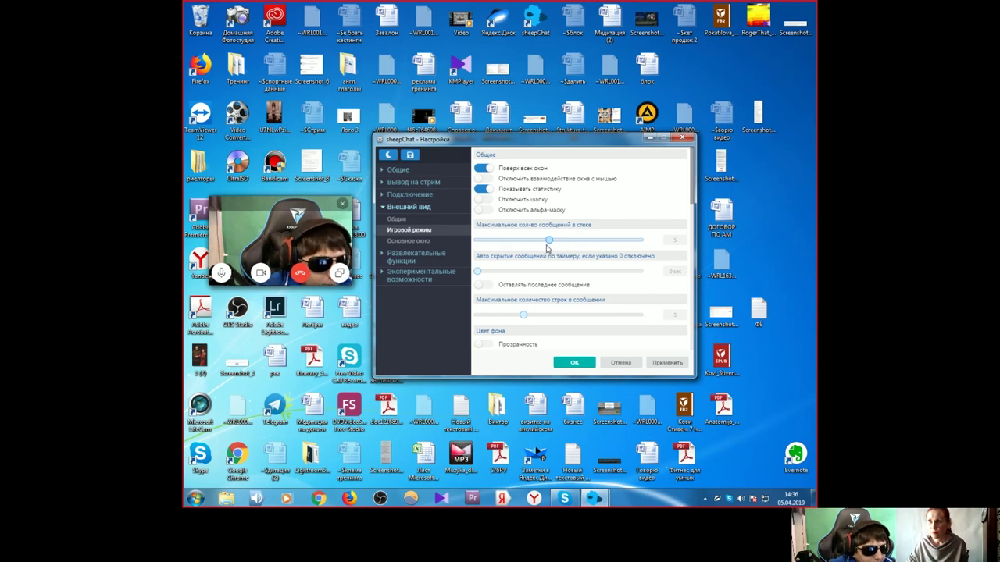
# - Auto-hide messages after about 42 seconds, keep the last one, limit to 4 lines, enable Прозрачность
pyautogui.click(480, 273)
pyautogui.moveTo(480, 274); pyautogui.dragTo(494, 274)
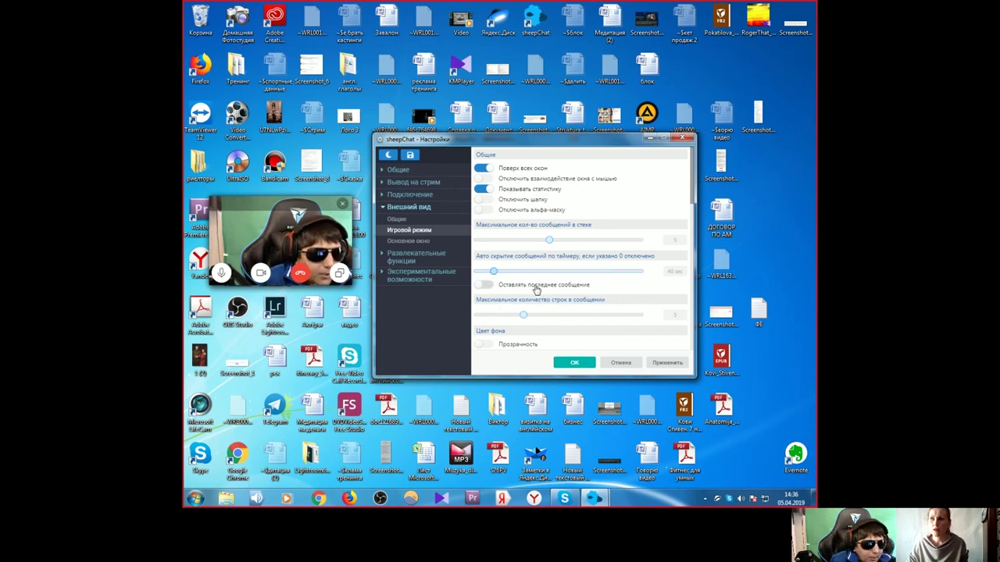
pyautogui.click(485, 285)
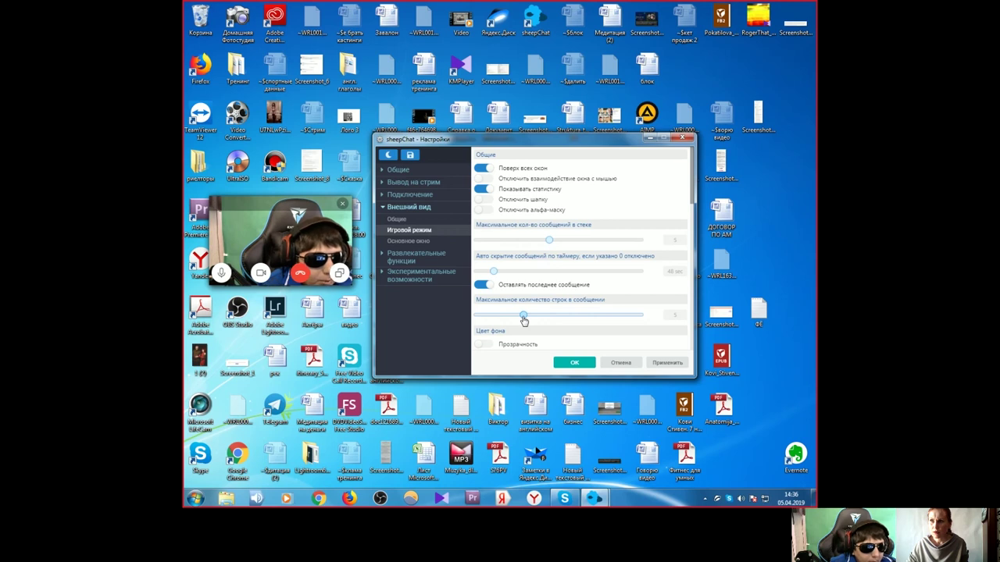
pyautogui.moveTo(521, 320); pyautogui.dragTo(519, 321)
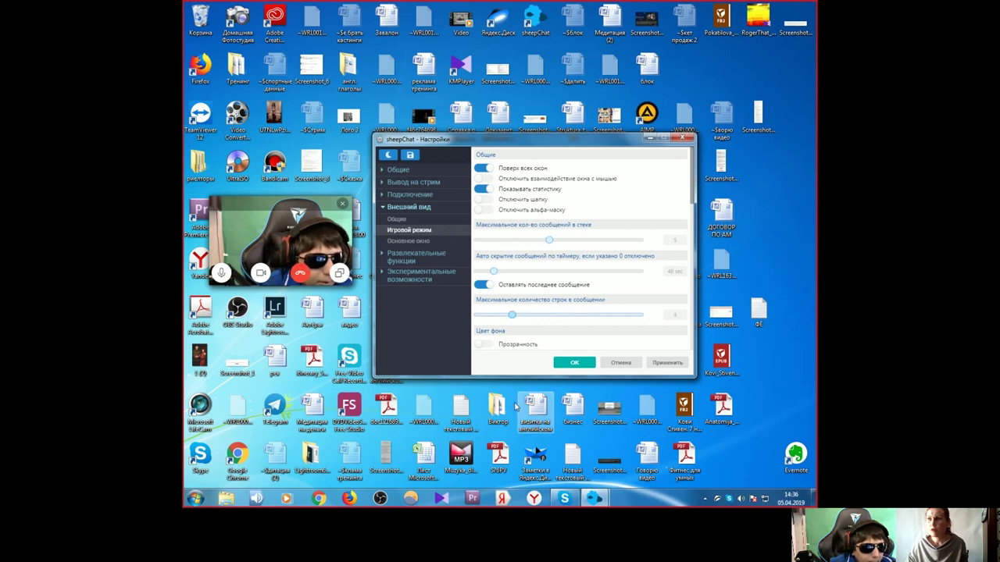
pyautogui.click(484, 344)
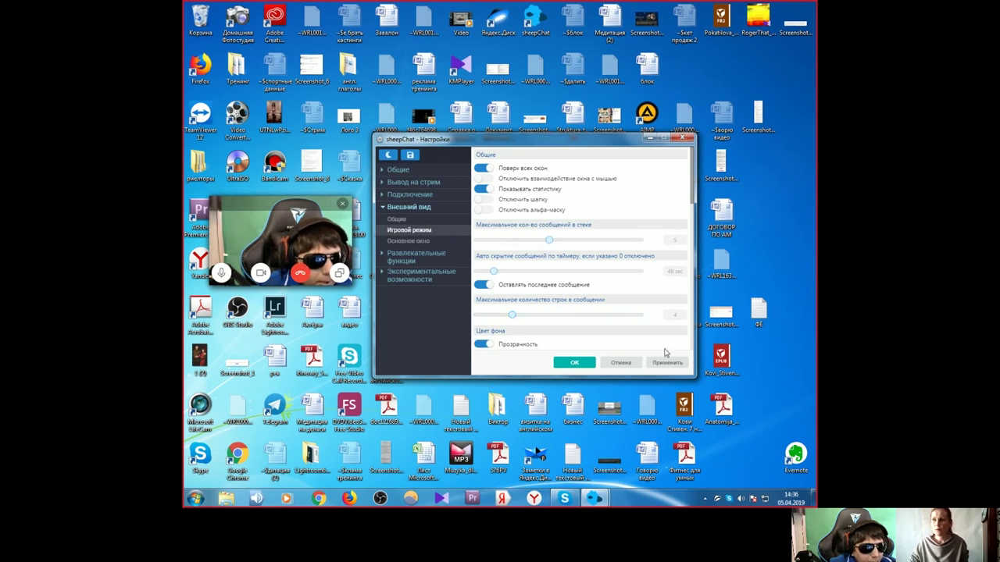
# - Scroll to Тема, browse the theme gallery and pick the StarCraft 2 theme
pyautogui.moveTo(692, 198); pyautogui.dragTo(698, 238)
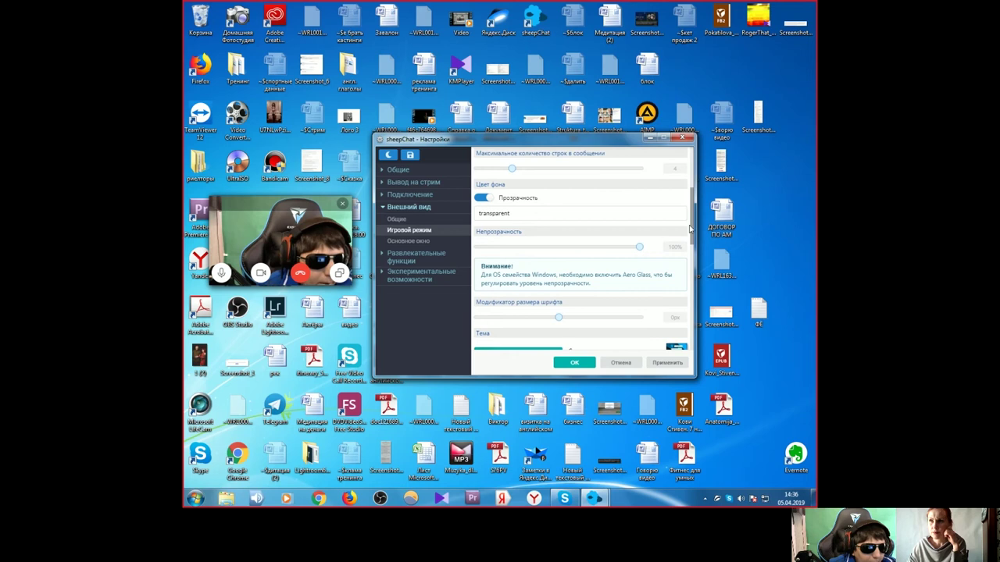
pyautogui.moveTo(692, 221); pyautogui.dragTo(692, 252)
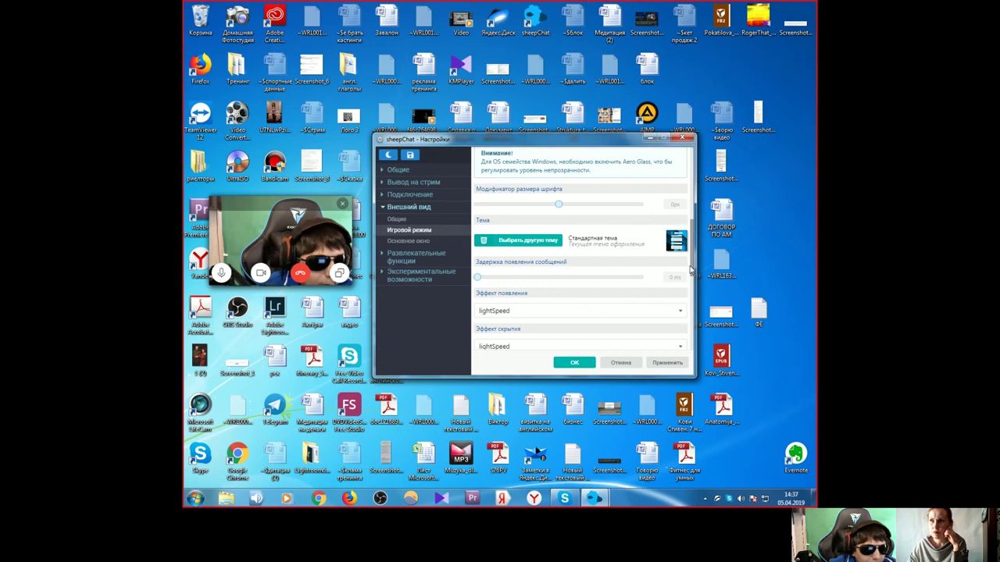
pyautogui.click(546, 245)
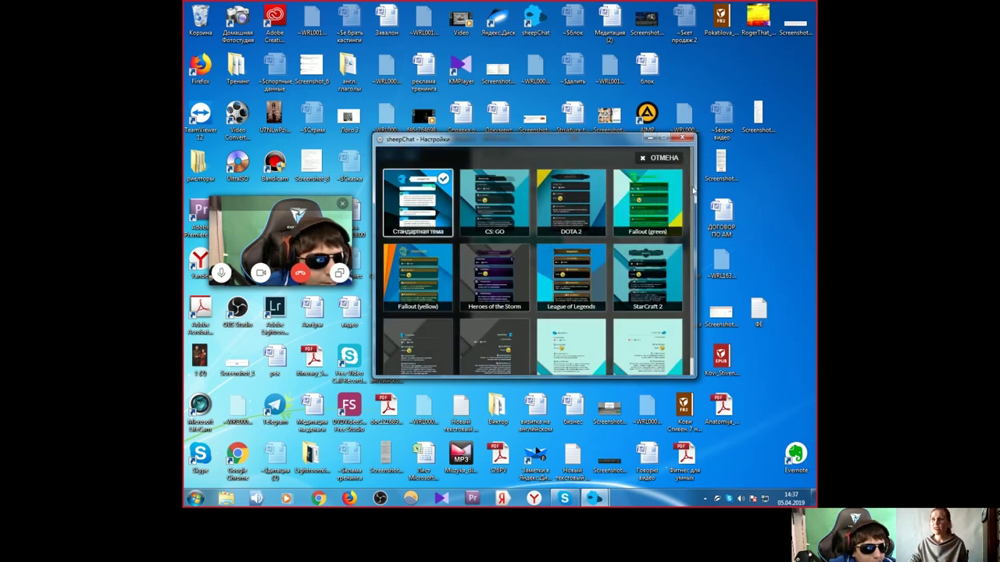
pyautogui.scroll(-1, 691, 203)
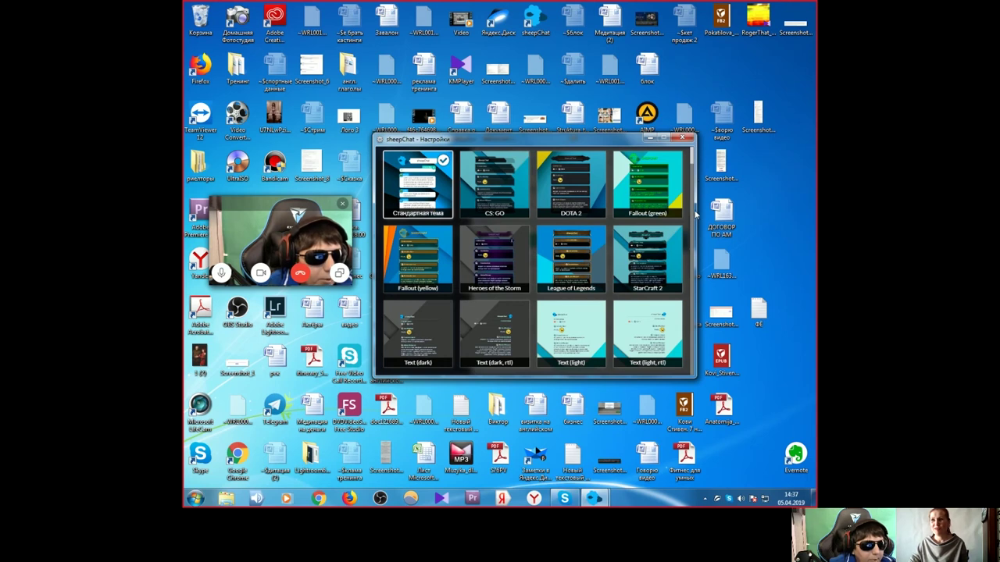
pyautogui.scroll(1, 694, 205)
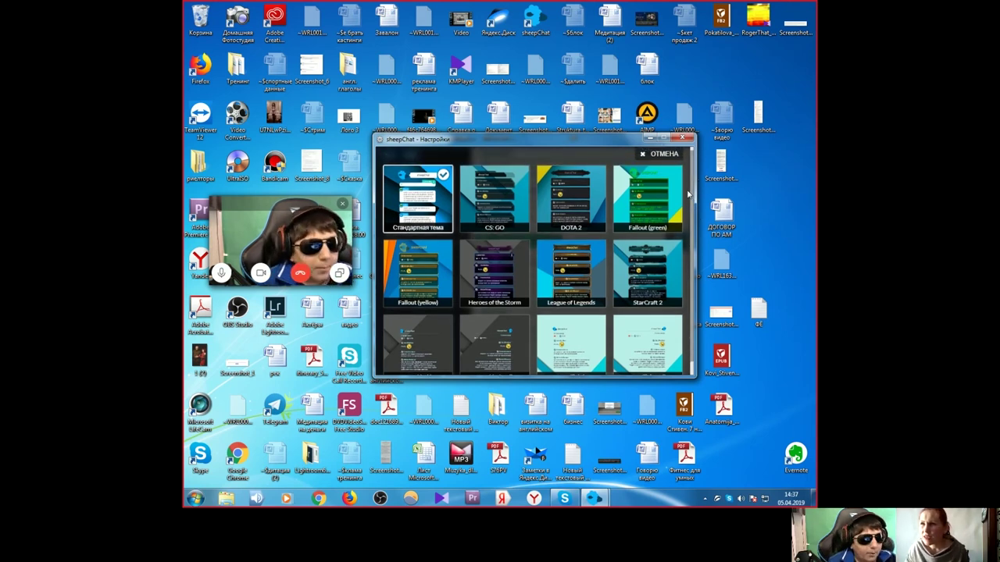
pyautogui.moveTo(648, 293)
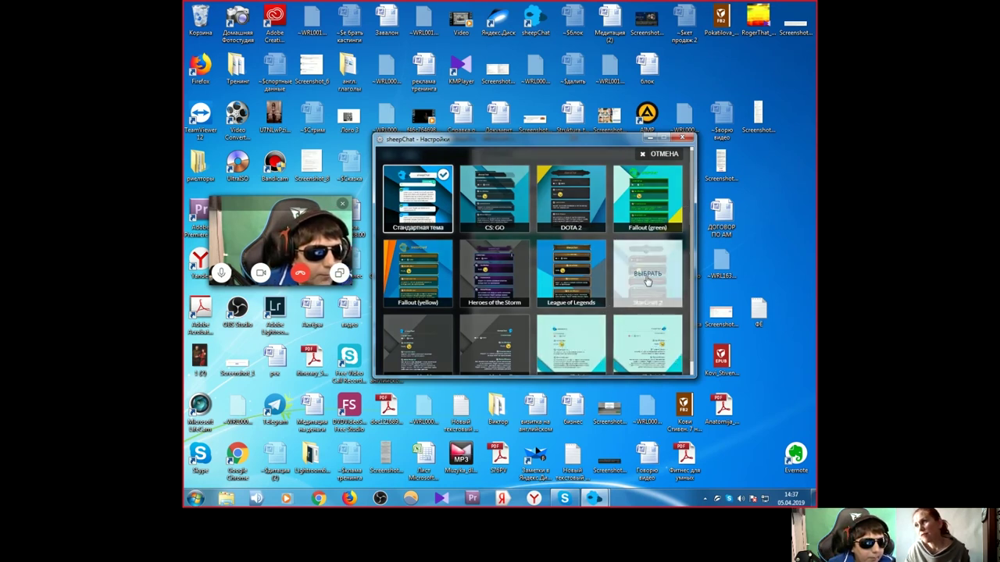
pyautogui.click(647, 279)
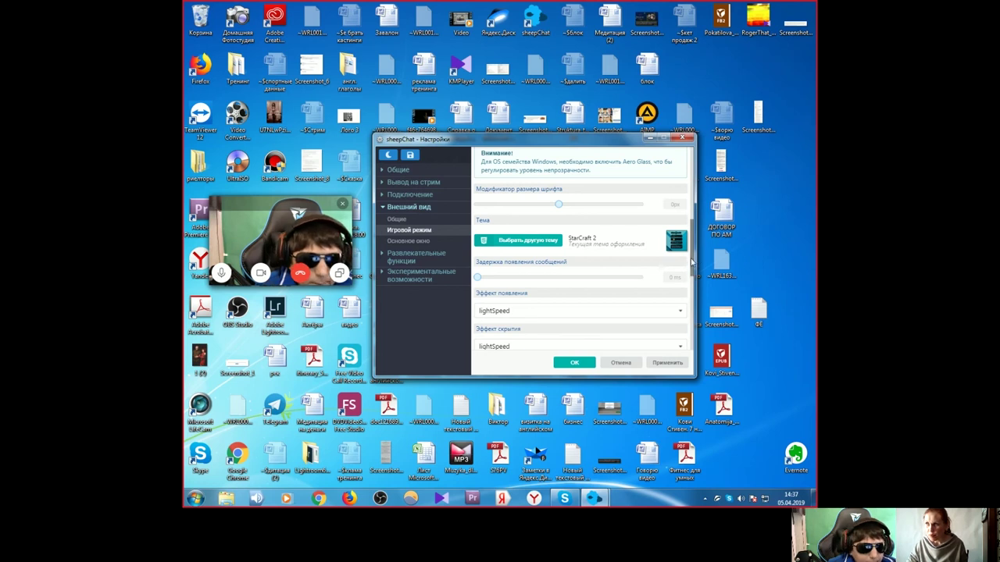
# - Raise the overlay's Высота slider to roughly 670 px and apply the game-mode settings
pyautogui.moveTo(691, 257); pyautogui.dragTo(695, 339)
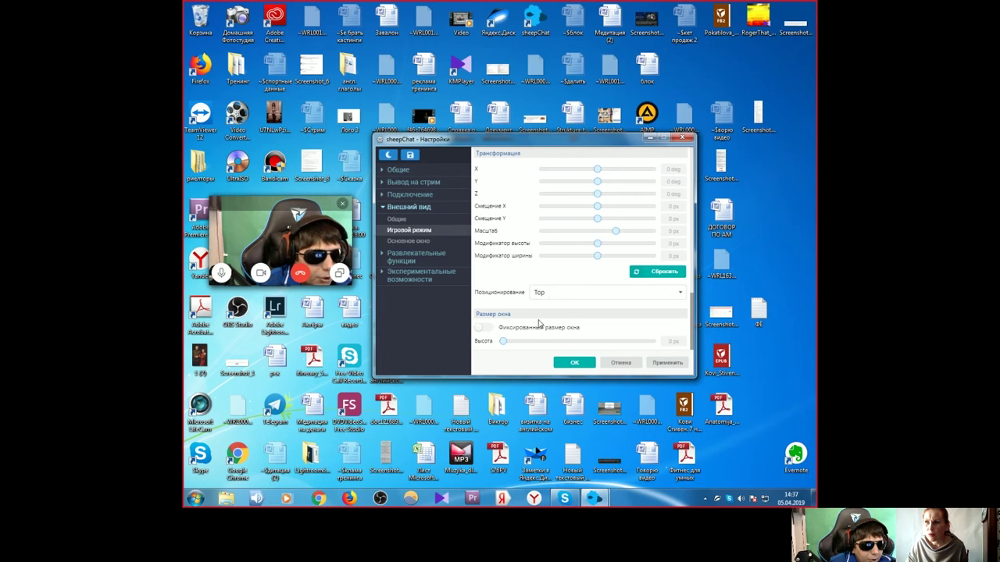
pyautogui.moveTo(504, 341); pyautogui.dragTo(603, 347)
pyautogui.click(674, 342)
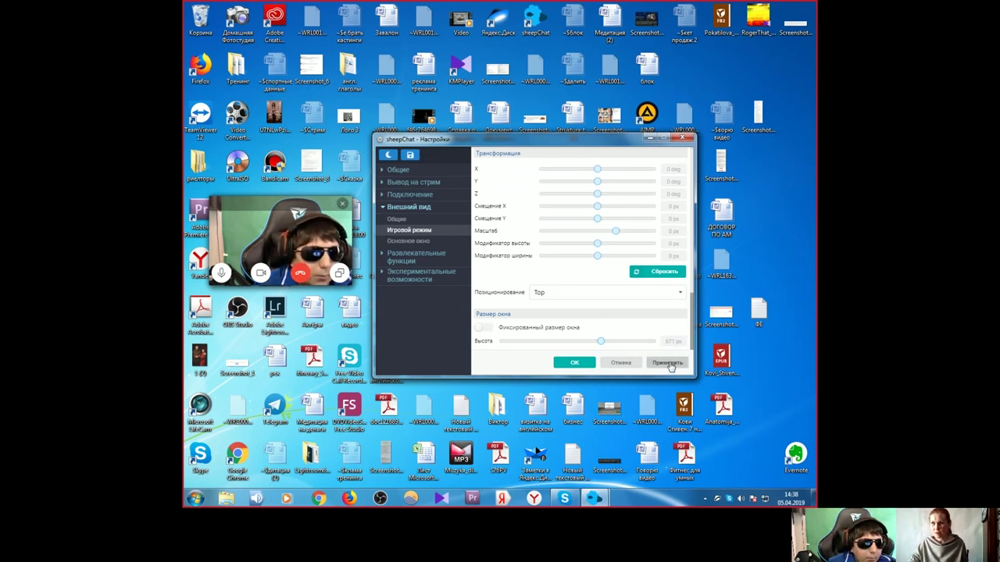
pyautogui.click(668, 363)
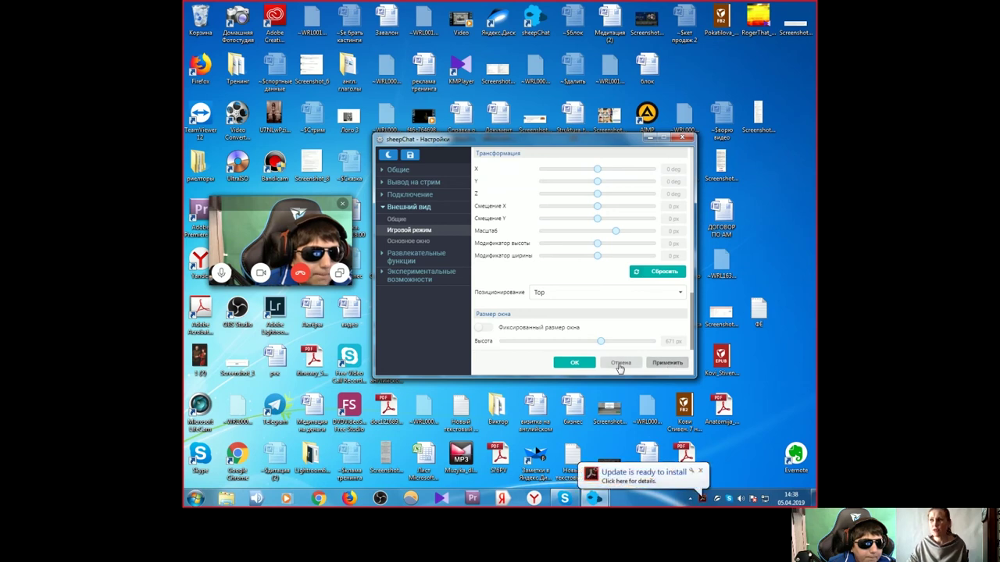
# - In Основное окно, keep the chat on top, enable compact mode and remove the text backing
pyautogui.click(404, 242)
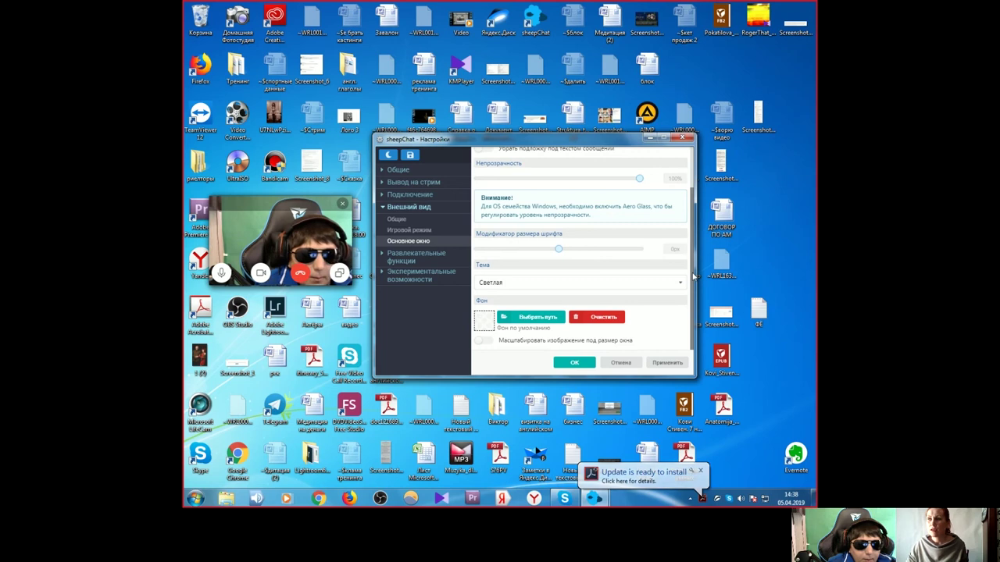
pyautogui.scroll(2, 677, 218)
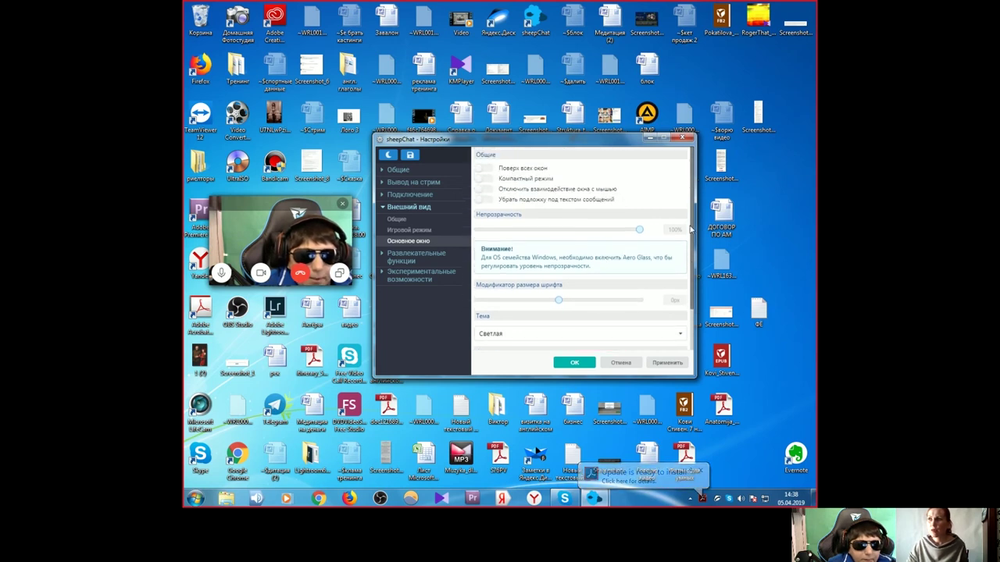
pyautogui.click(483, 169)
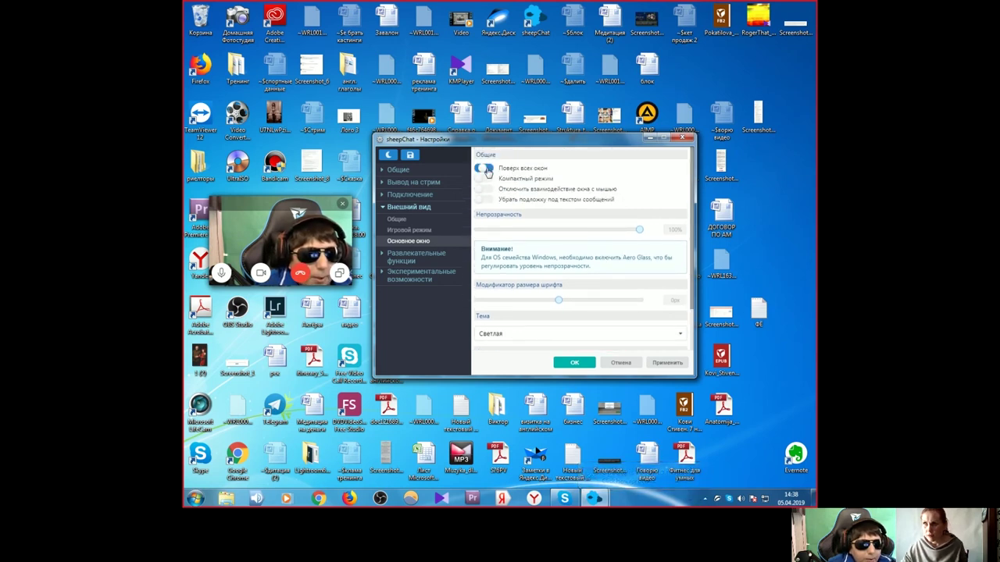
pyautogui.click(485, 179)
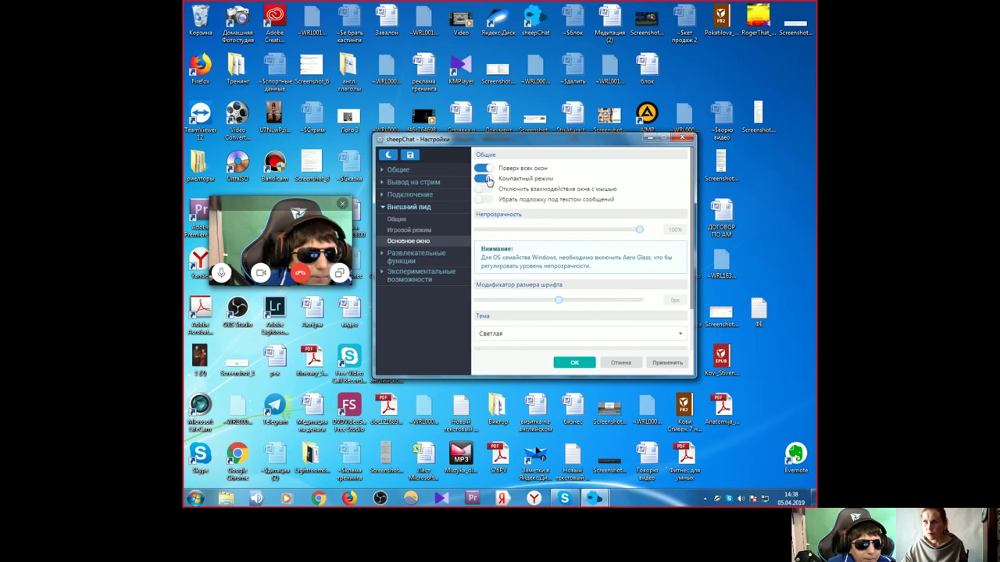
pyautogui.click(485, 200)
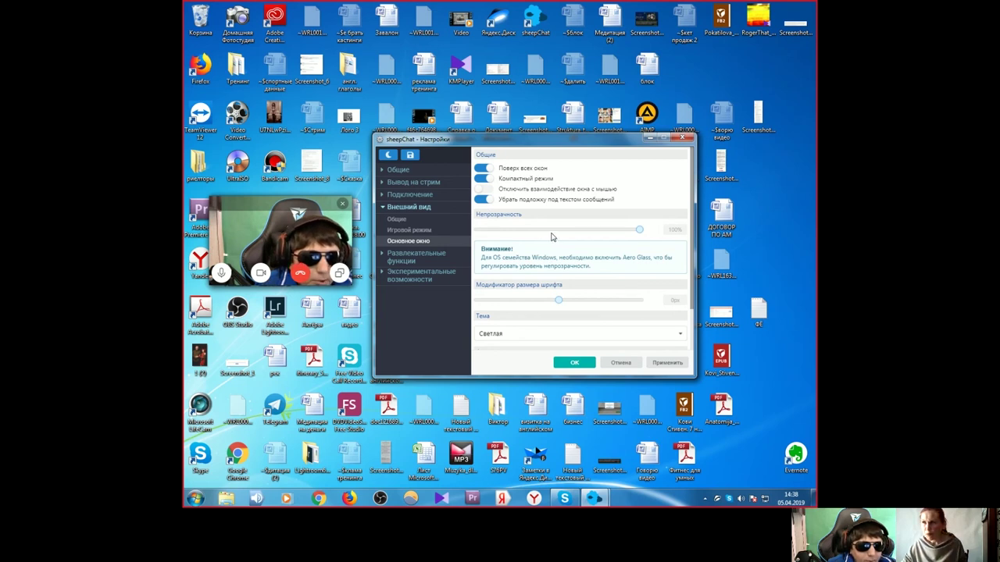
# - Lower the main window opacity to 75% and increase the chat font size by 1px
pyautogui.click(676, 230)
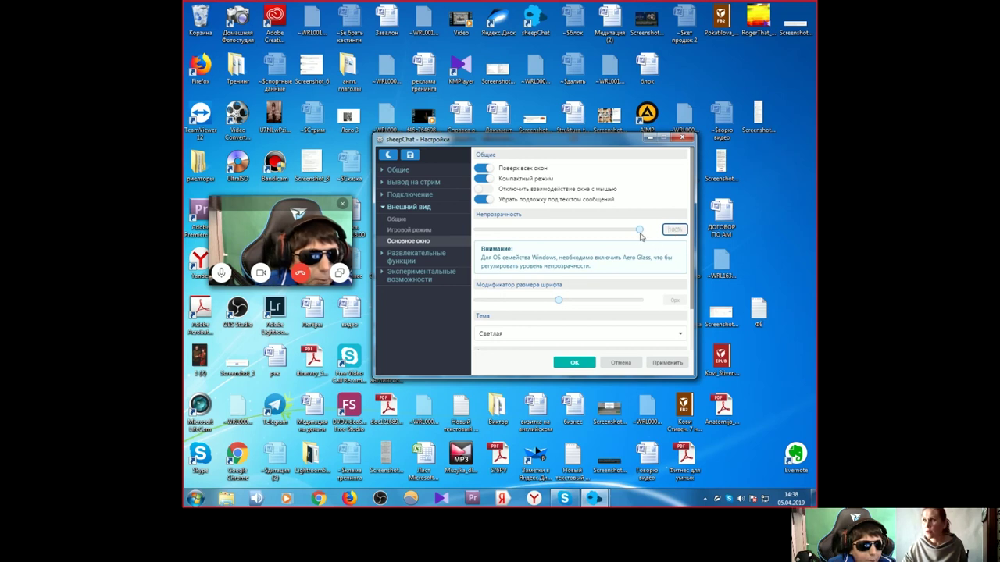
pyautogui.moveTo(639, 232); pyautogui.dragTo(600, 238)
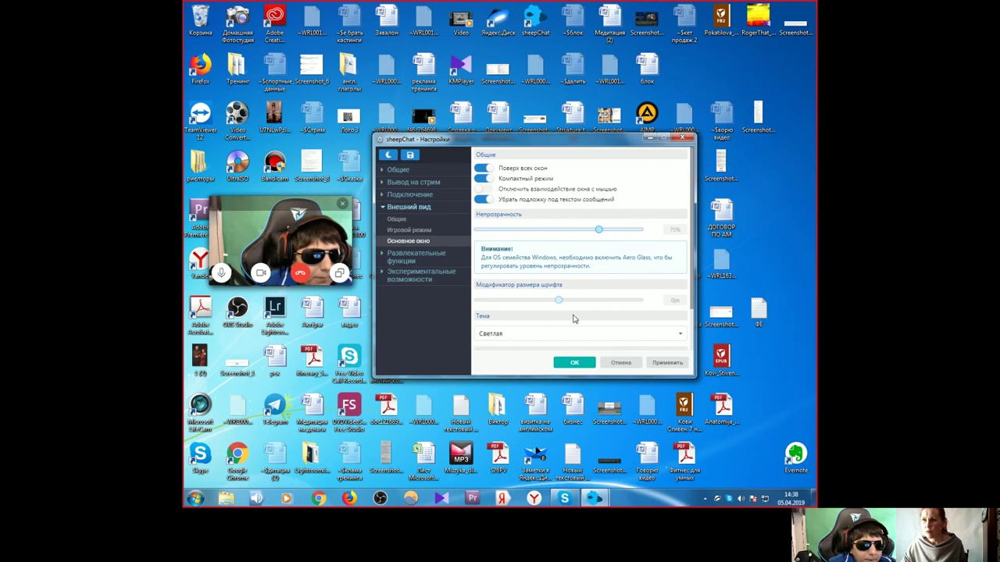
pyautogui.click(673, 300)
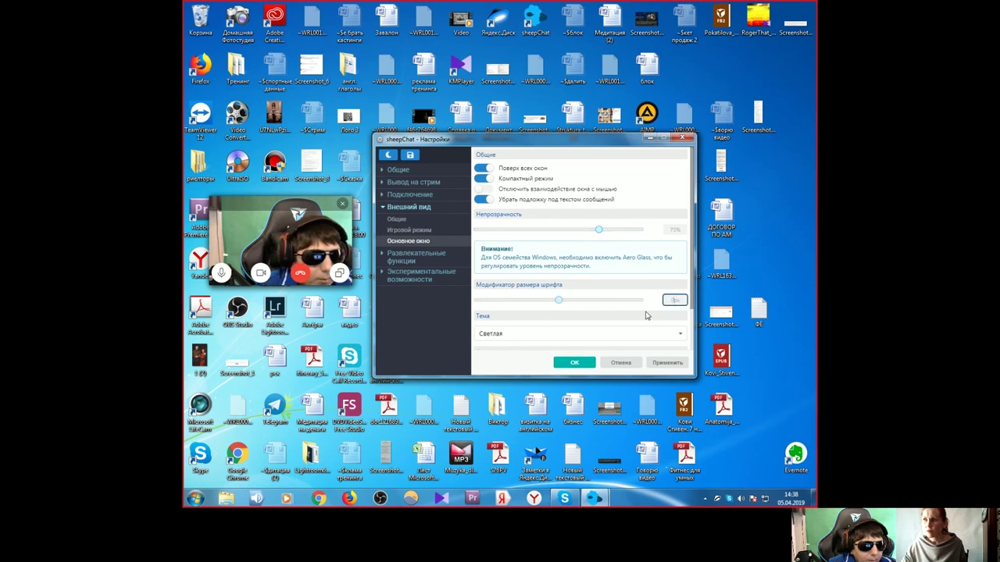
pyautogui.moveTo(557, 301); pyautogui.dragTo(568, 306)
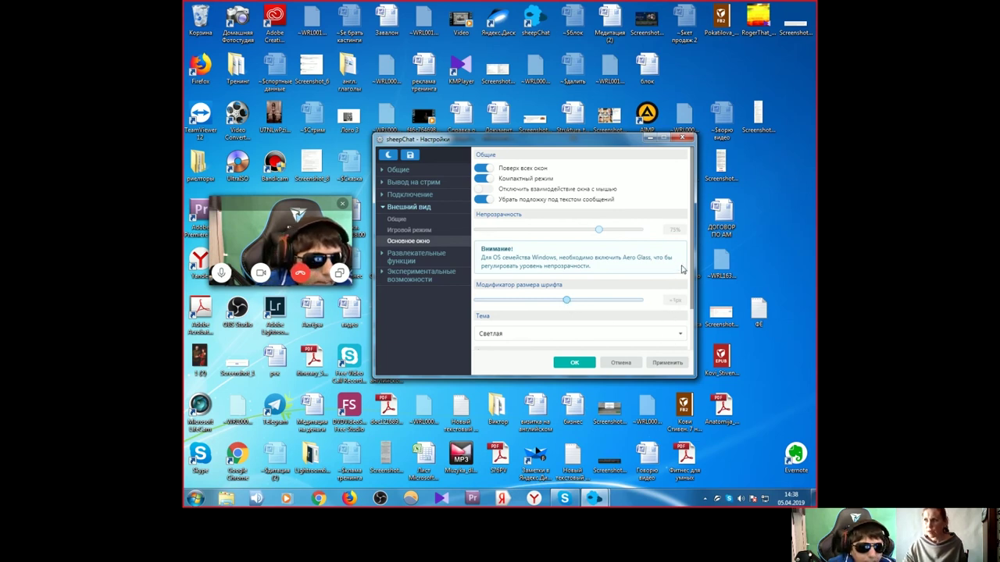
# - Select Modern in the Тема dropdown, then go to the Развлекательные функции > Команды page
pyautogui.moveTo(692, 196); pyautogui.dragTo(695, 239)
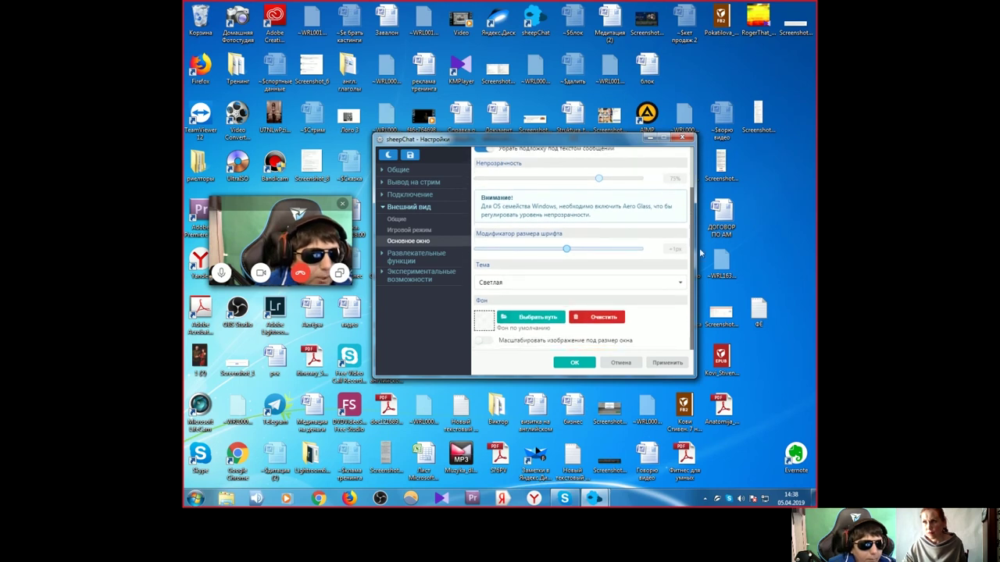
pyautogui.click(680, 286)
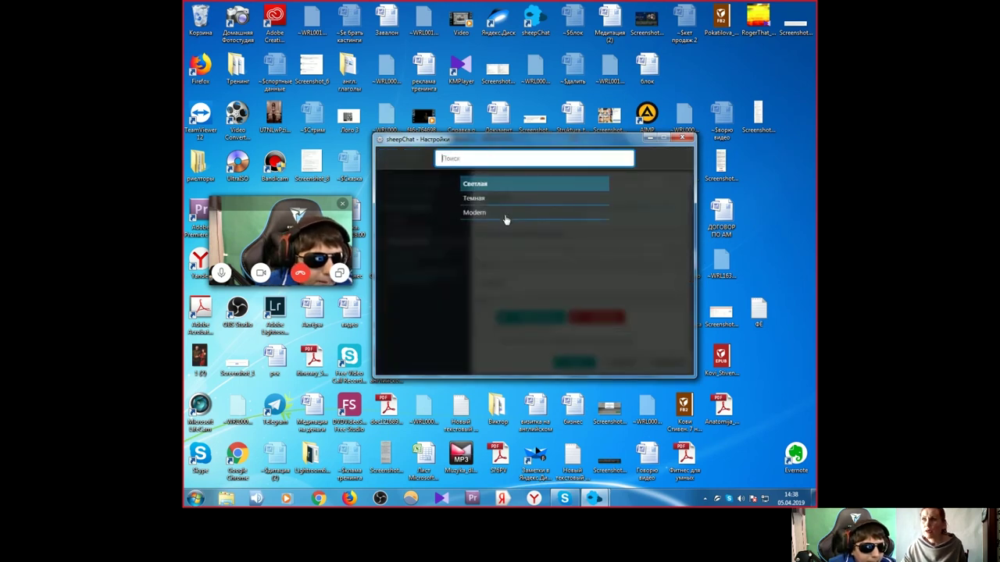
pyautogui.click(506, 220)
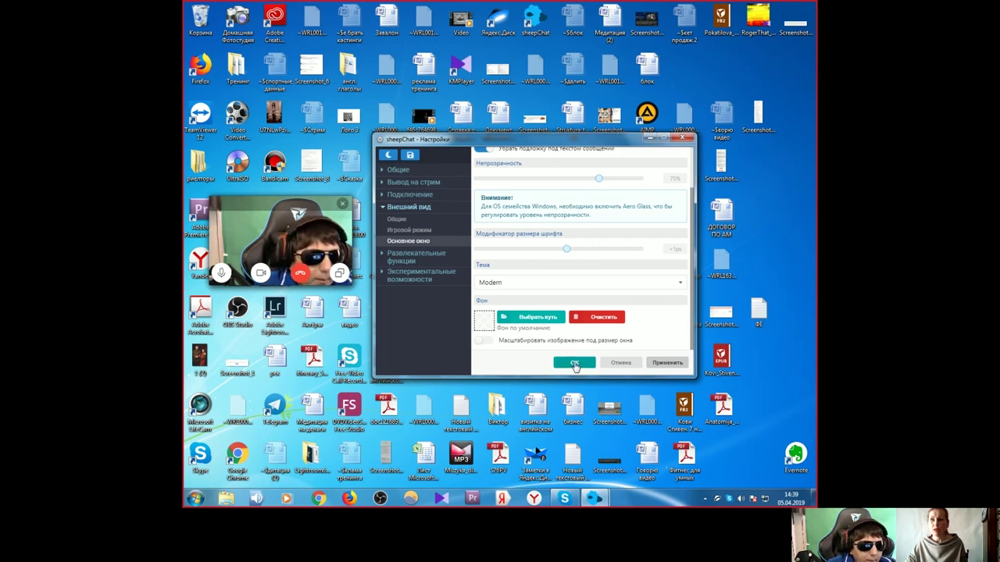
pyautogui.click(383, 257)
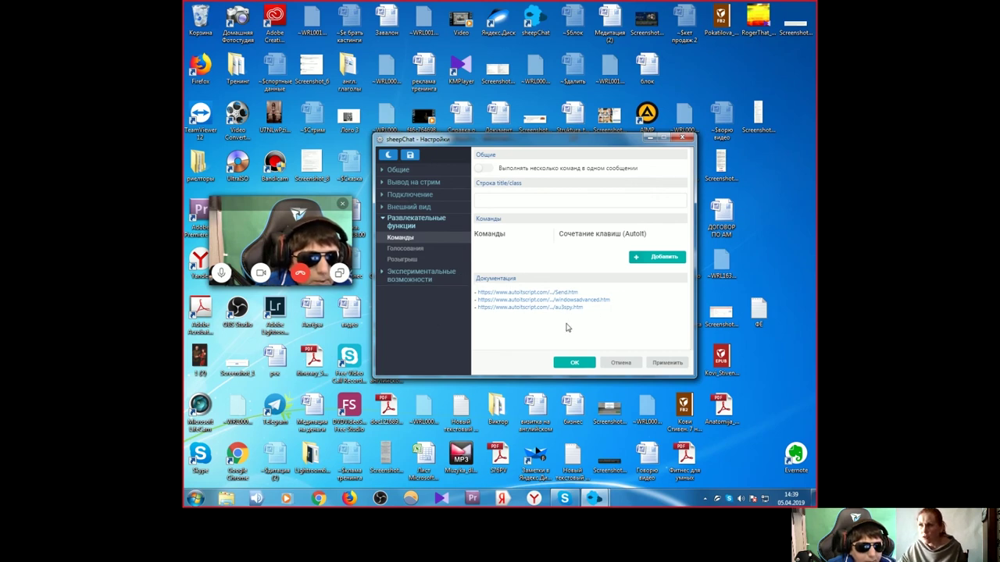
# - Look through the Голосования voting settings, then scroll through the Розыгрыш giveaway page
pyautogui.click(406, 248)
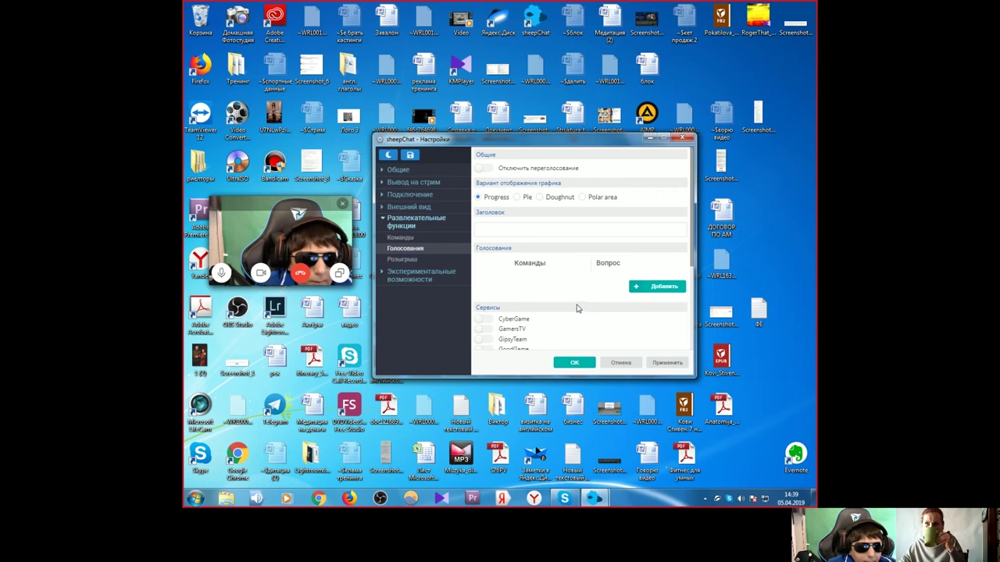
pyautogui.moveTo(694, 224); pyautogui.dragTo(693, 312)
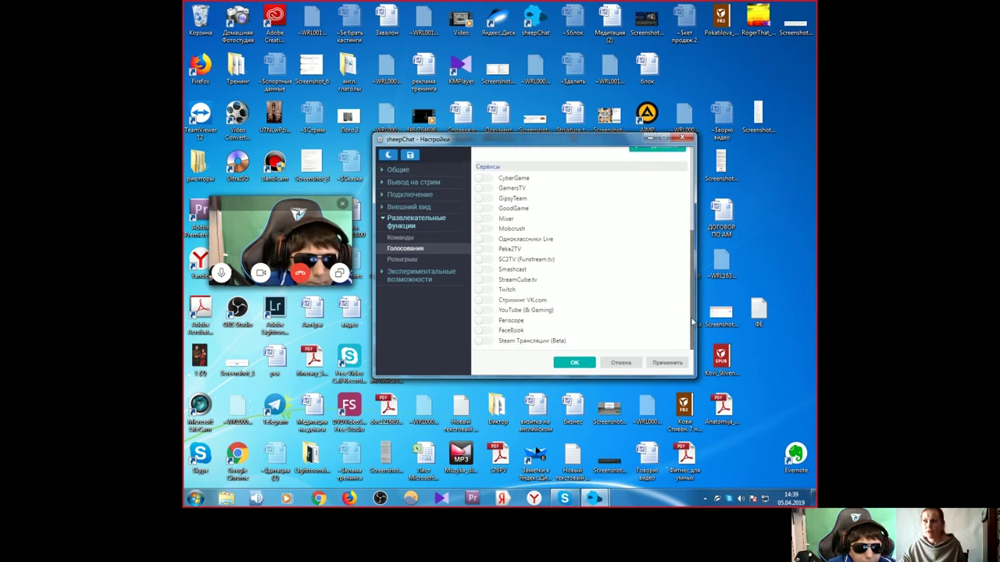
pyautogui.scroll(5, 545, 237)
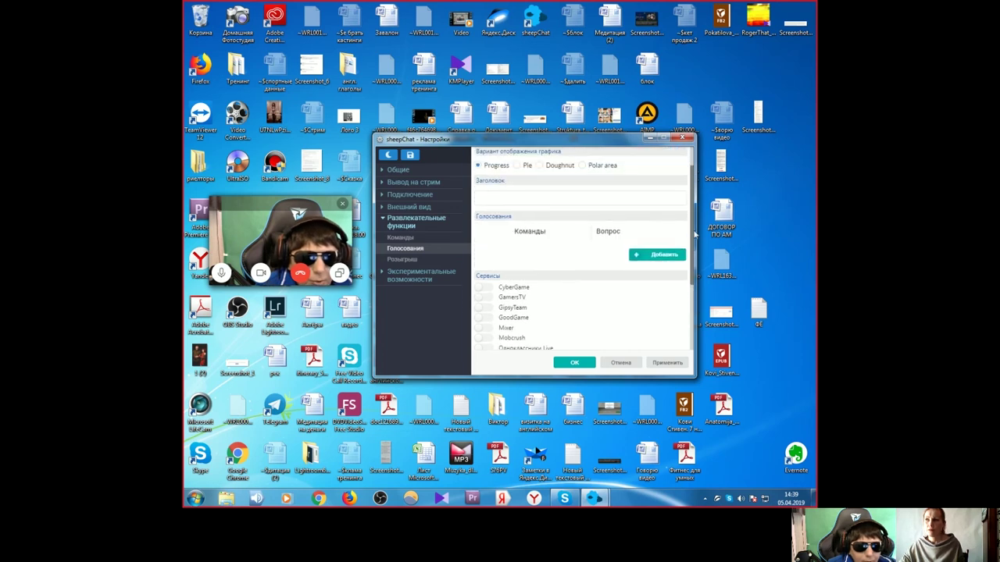
pyautogui.click(405, 260)
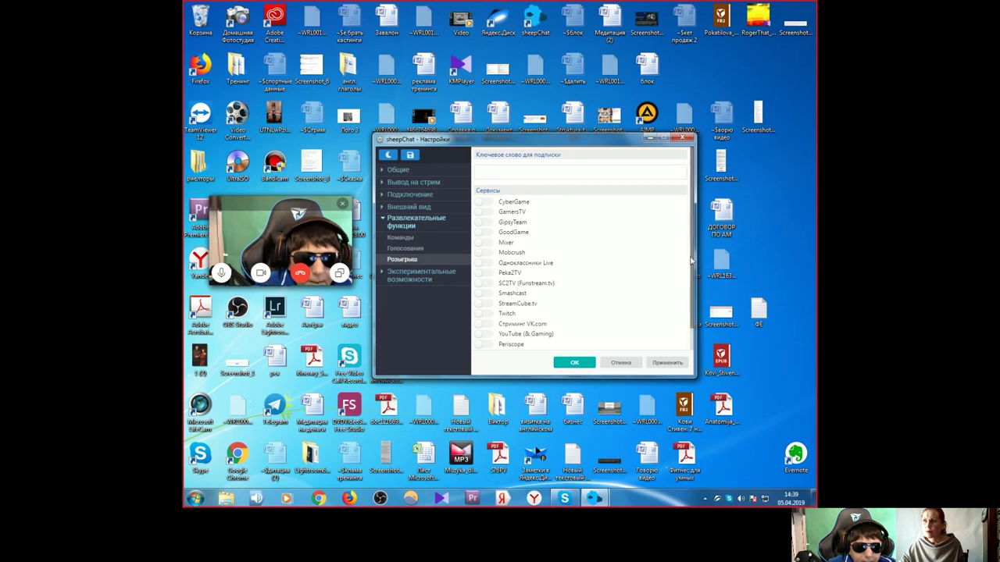
pyautogui.moveTo(693, 195); pyautogui.dragTo(691, 222)
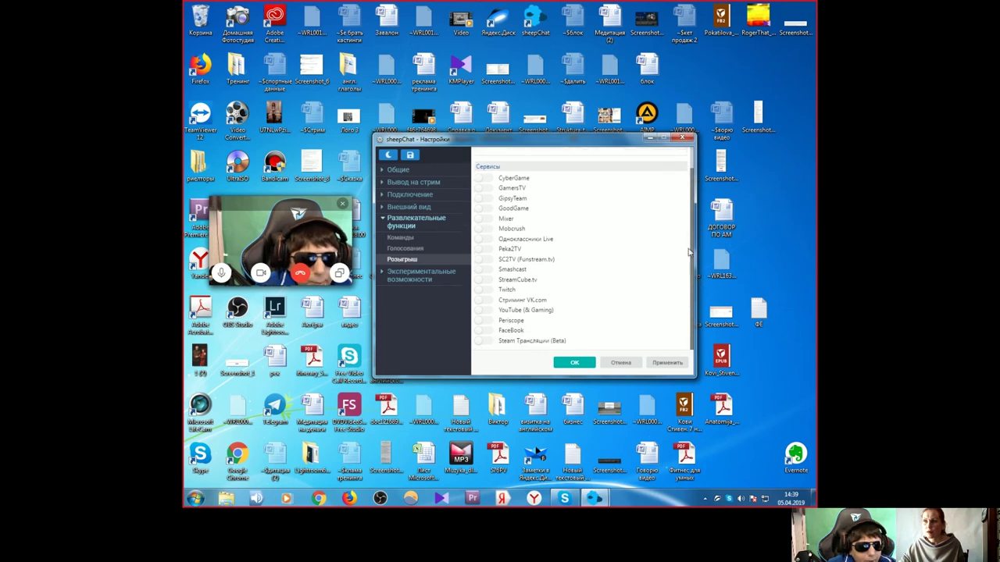
pyautogui.scroll(1, 689, 251)
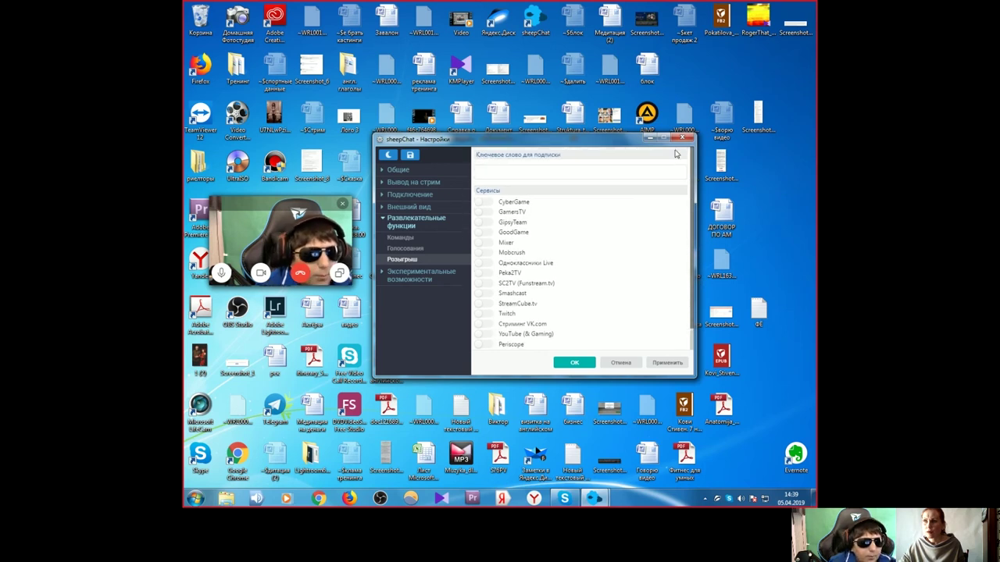
# - Review the text-to-speech, Производительность and Разное experimental pages, then apply the settings
pyautogui.click(384, 273)
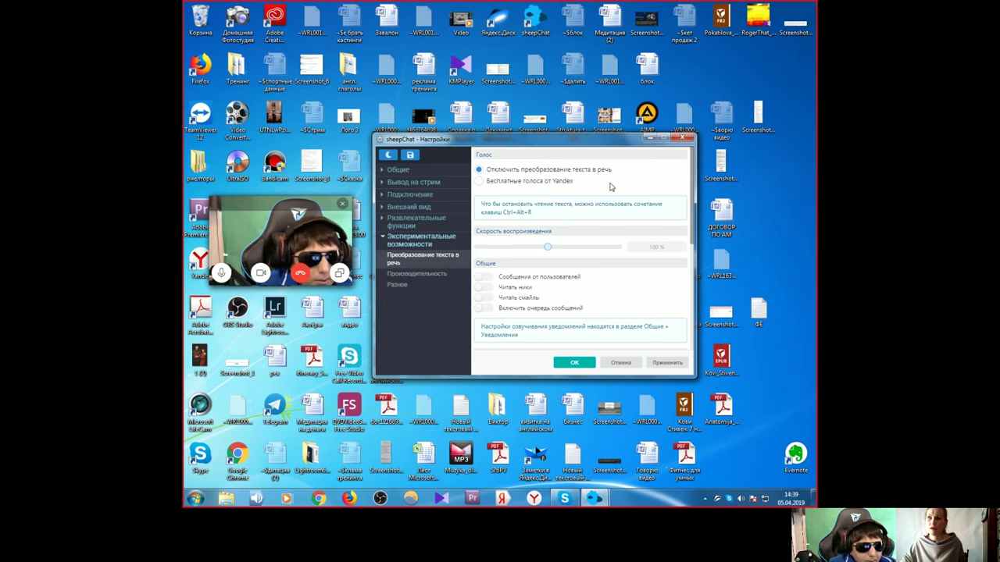
pyautogui.scroll(-1, 693, 195)
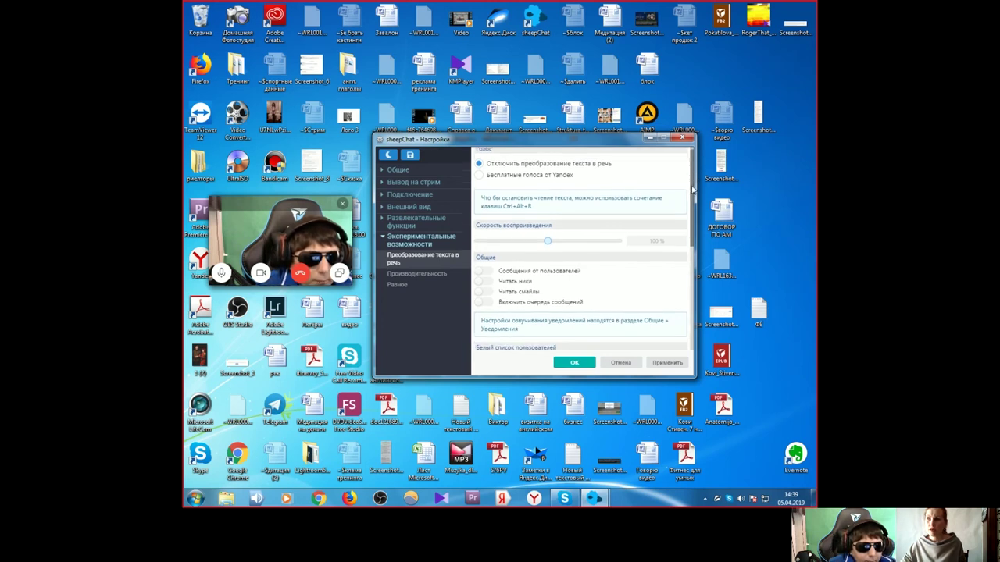
pyautogui.moveTo(692, 195); pyautogui.dragTo(709, 307)
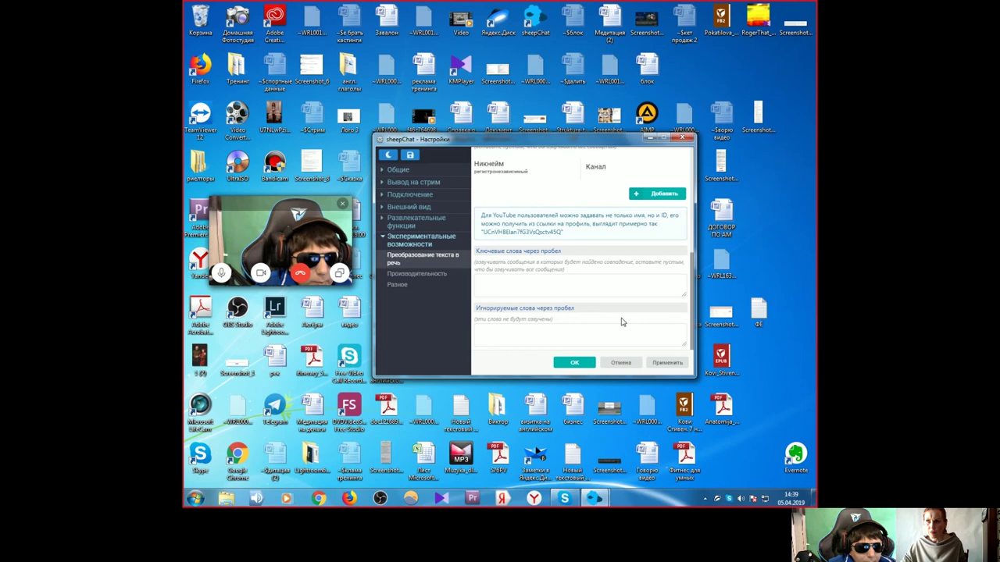
pyautogui.click(431, 277)
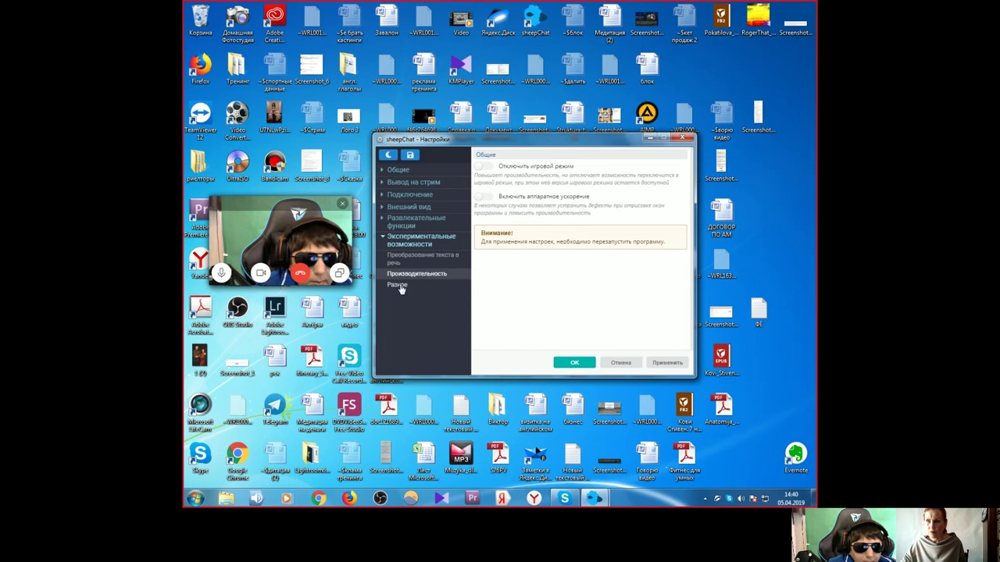
pyautogui.click(401, 285)
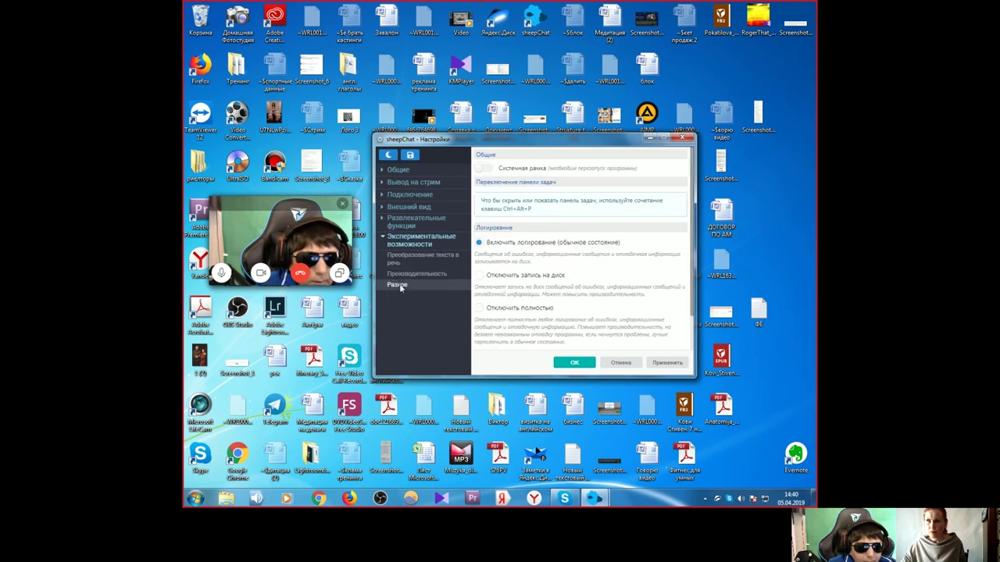
pyautogui.click(679, 364)
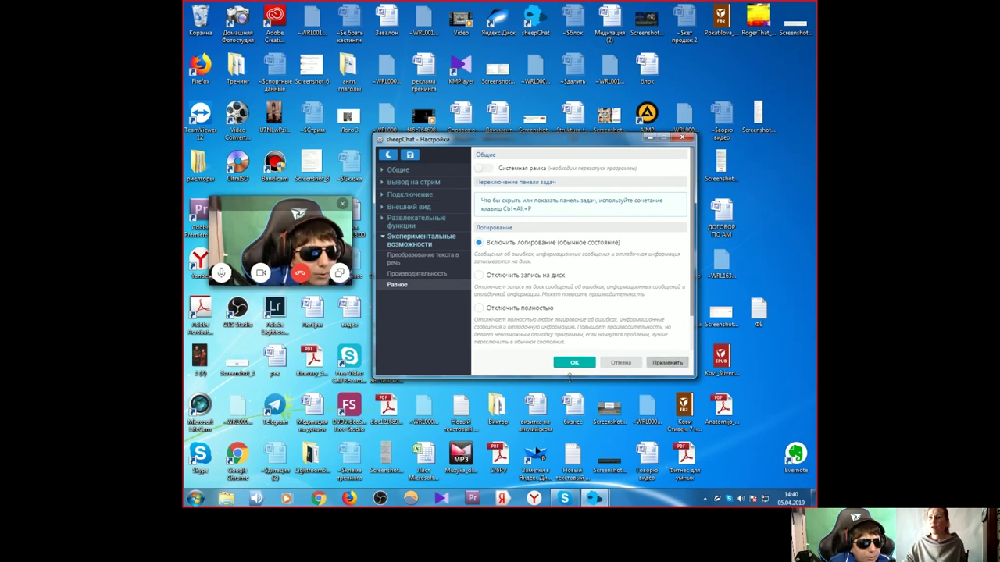
# - Save the settings, then move the chat window to the top-right and make it much taller and narrower
pyautogui.click(572, 363)
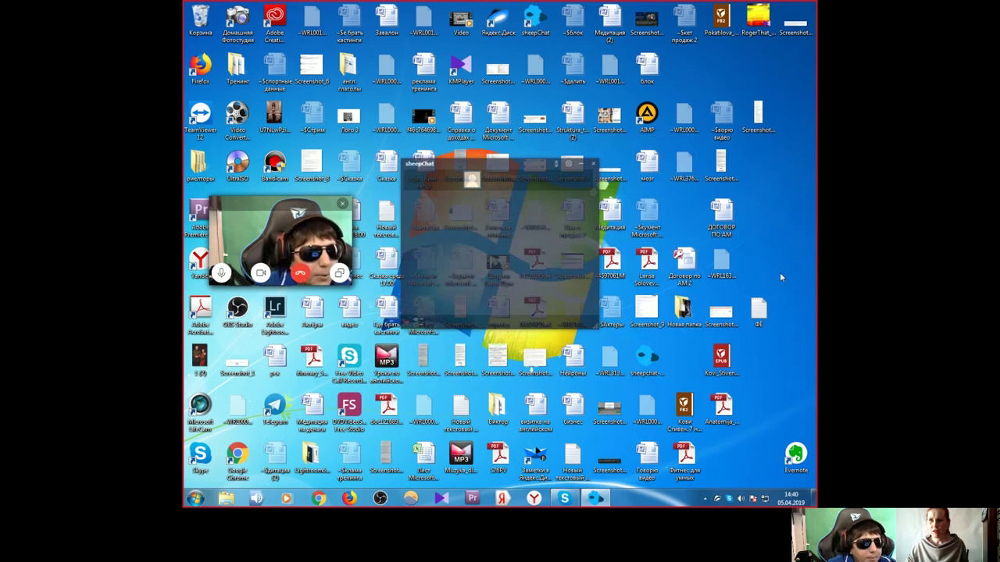
pyautogui.moveTo(517, 168); pyautogui.dragTo(720, 55)
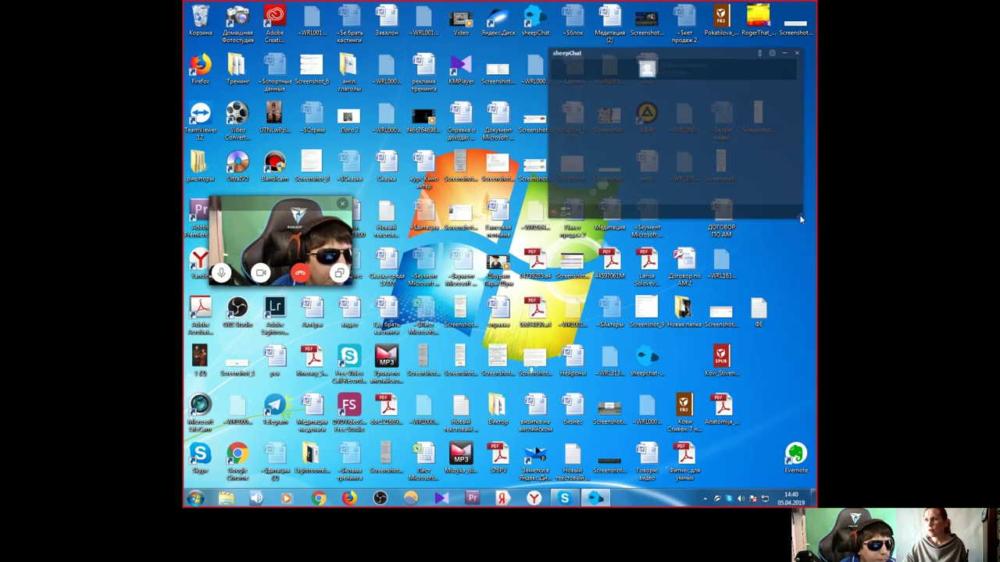
pyautogui.moveTo(800, 216); pyautogui.dragTo(675, 472)
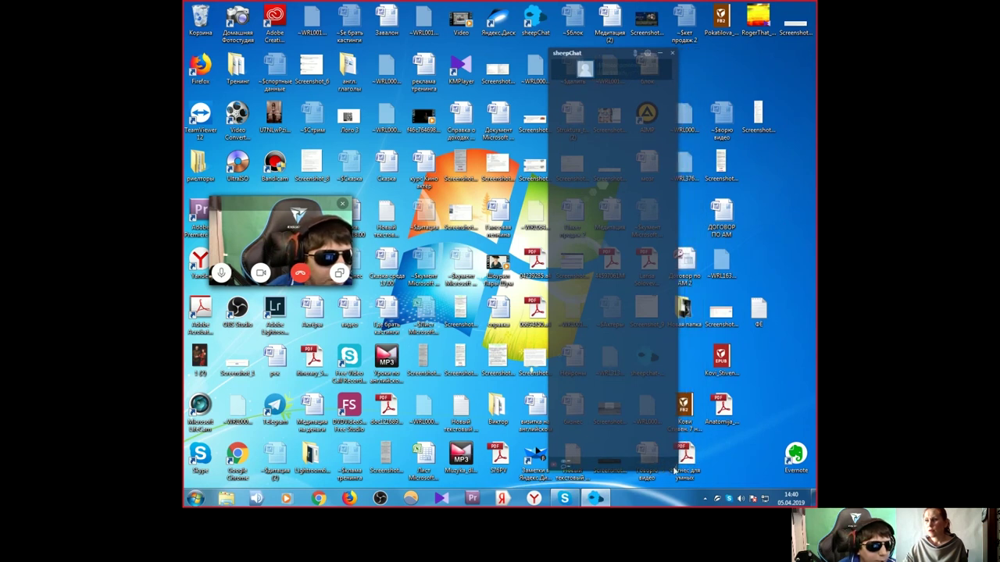
# - Shorten the chat panel and nudge it right and up to sit flush at the top edge
pyautogui.moveTo(672, 466); pyautogui.dragTo(645, 360)
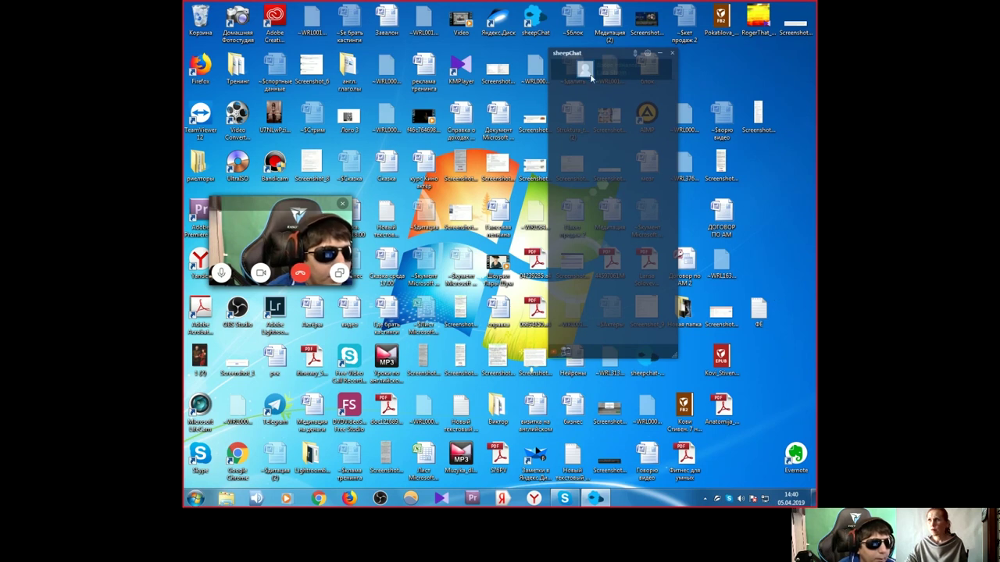
pyautogui.moveTo(601, 59); pyautogui.dragTo(726, 61)
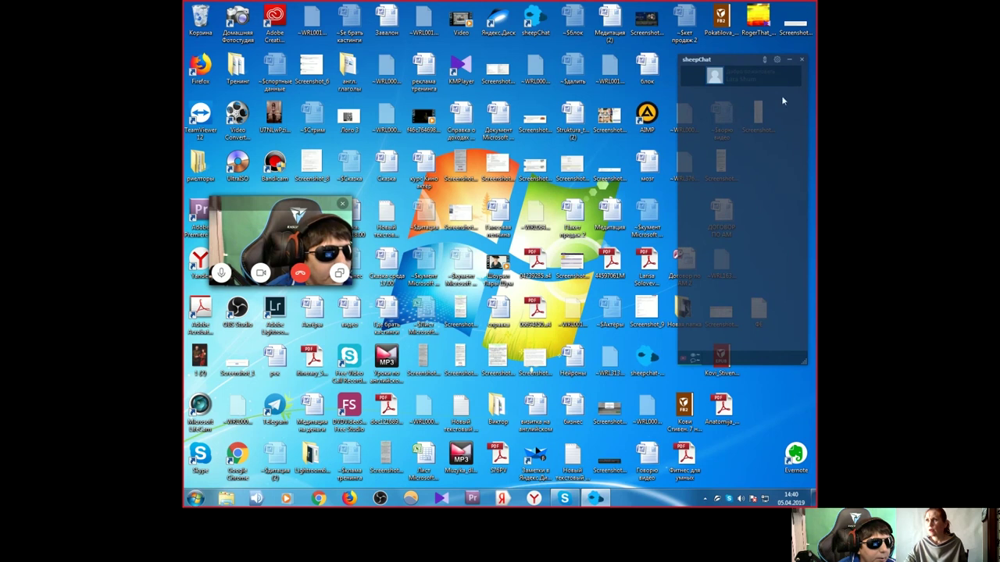
pyautogui.moveTo(733, 60); pyautogui.dragTo(736, 11)
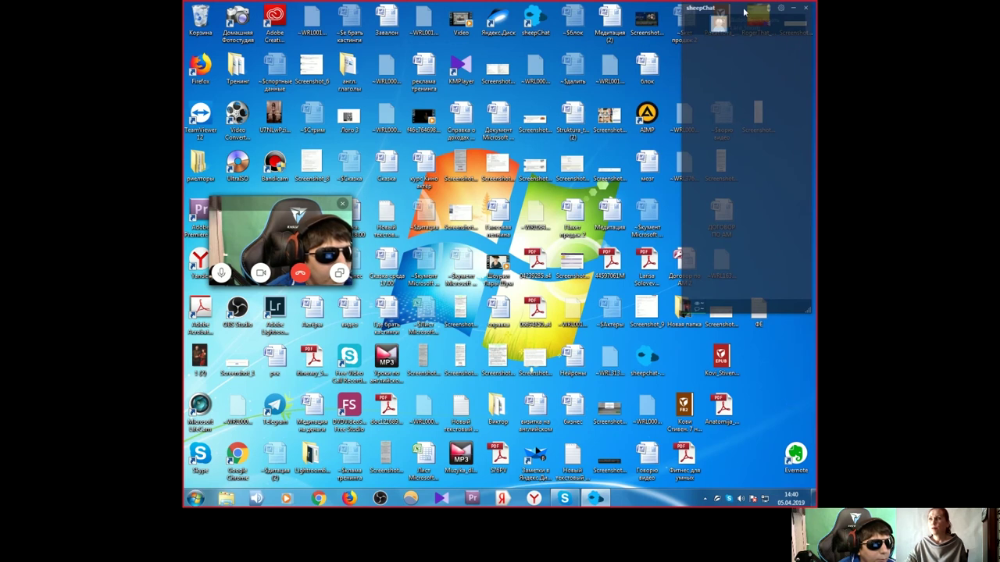
pyautogui.moveTo(735, 8)
pyautogui.mouseDown()
pyautogui.moveTo(739, 45)
pyautogui.moveTo(736, 12)
pyautogui.mouseUp()
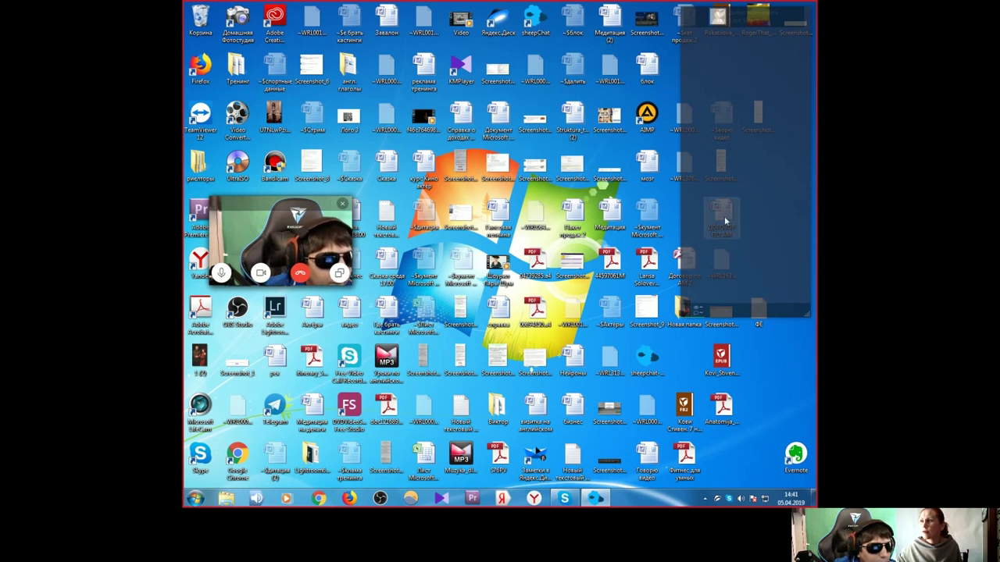
# - Drag the ДОГОВОР ПО АМ icon from beneath the chat panel down to the desktop's right edge
pyautogui.moveTo(724, 221); pyautogui.dragTo(787, 367)
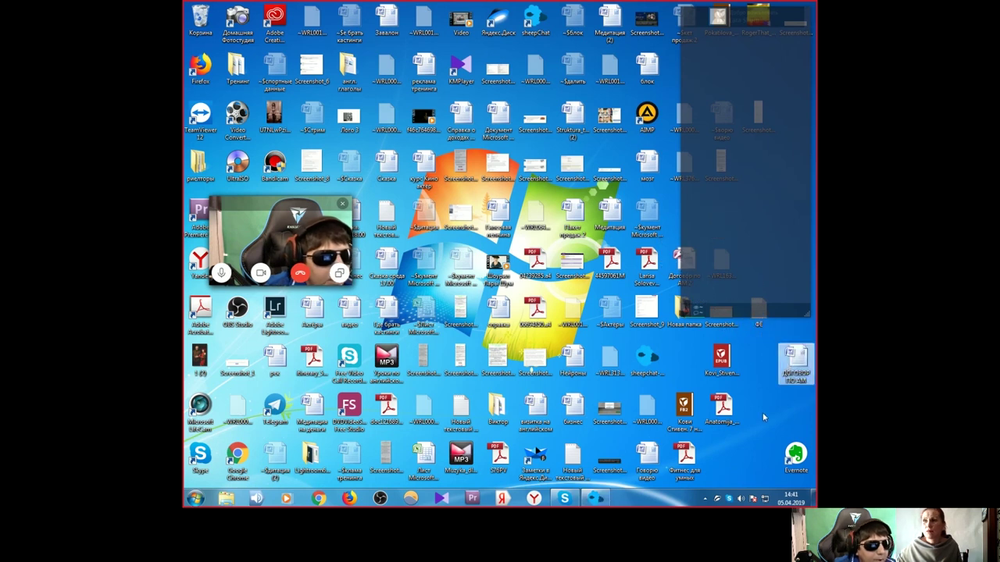
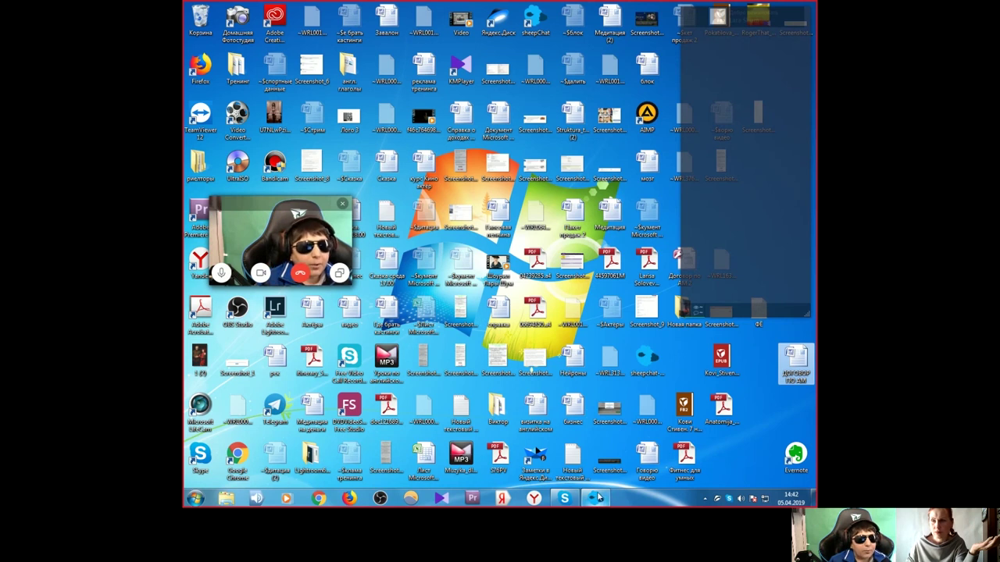
# - Switch to the OBS Studio window from the taskbar
pyautogui.moveTo(599, 499)
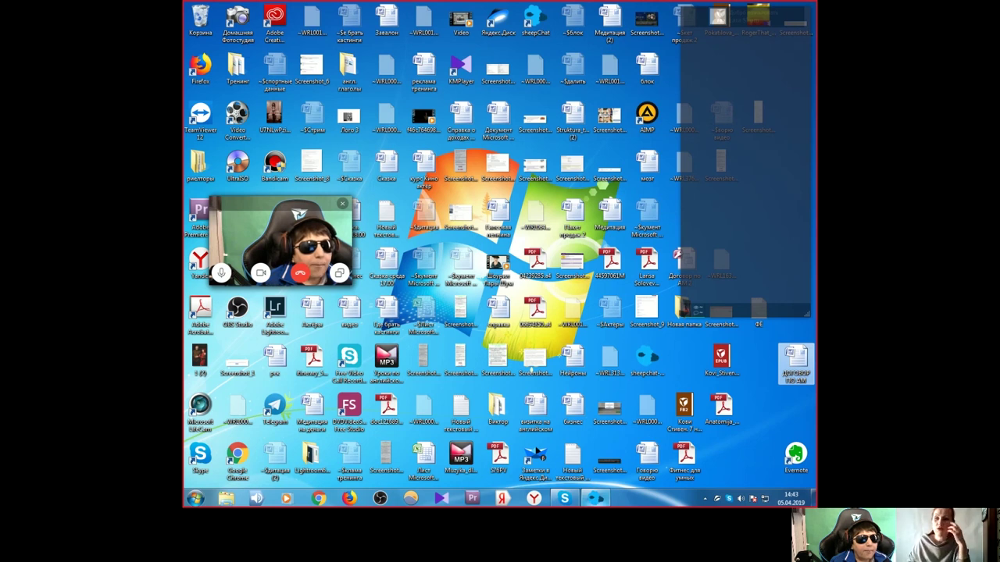
pyautogui.click(375, 502)
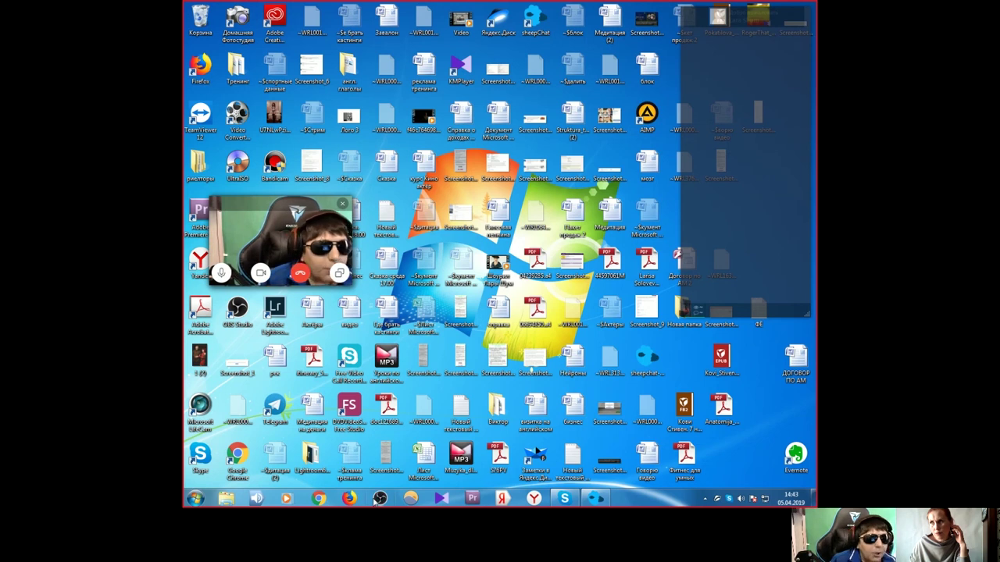
# - Move the video call window aside and drag the chat source over the couple in the preview
pyautogui.click(380, 499)
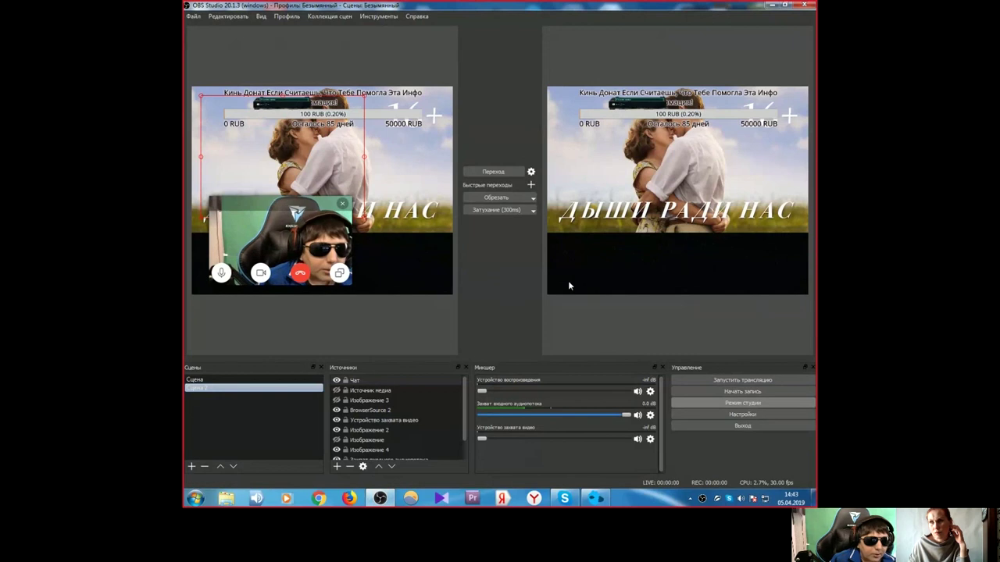
pyautogui.moveTo(319, 213); pyautogui.dragTo(521, 261)
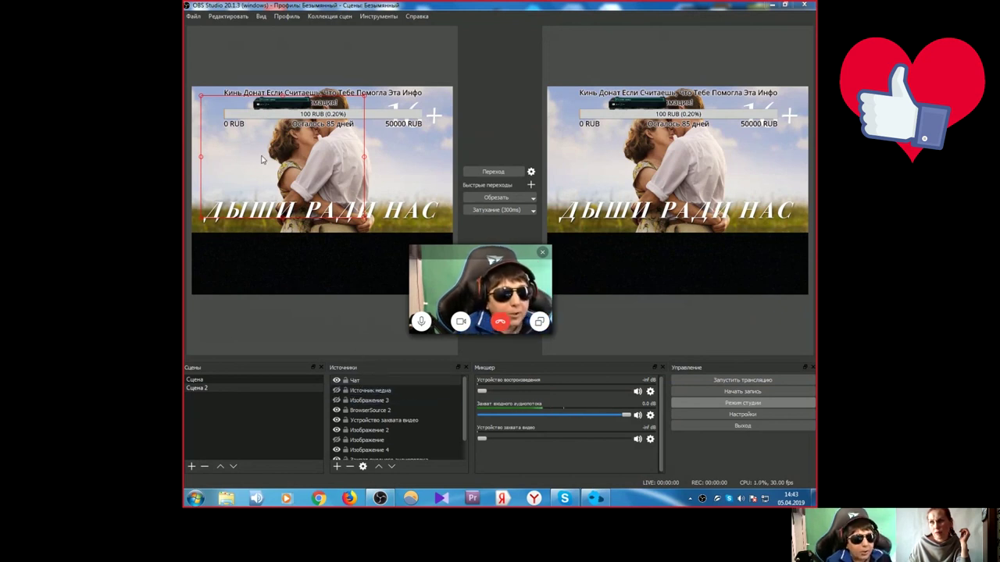
pyautogui.moveTo(262, 159); pyautogui.dragTo(289, 199)
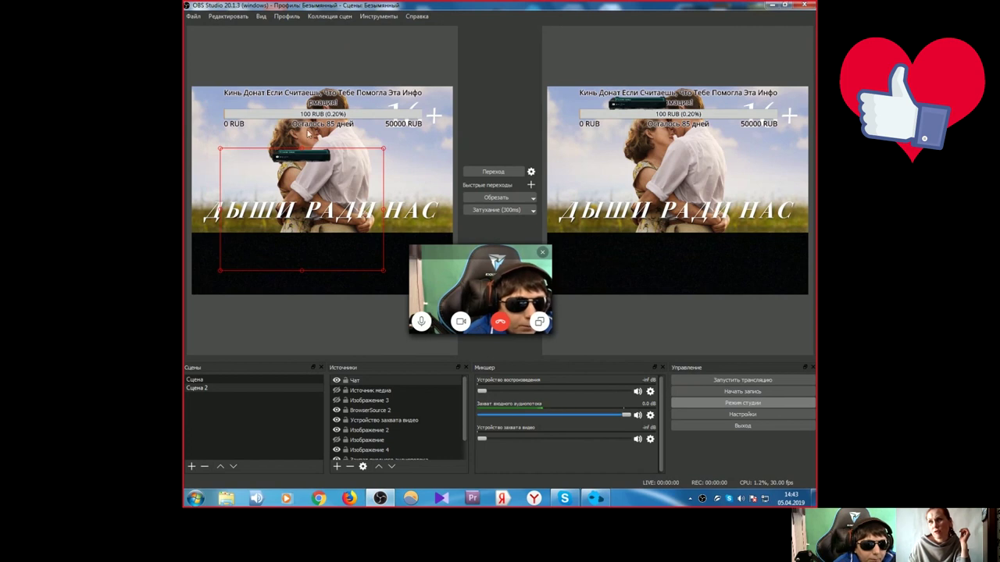
pyautogui.moveTo(311, 190); pyautogui.dragTo(292, 170)
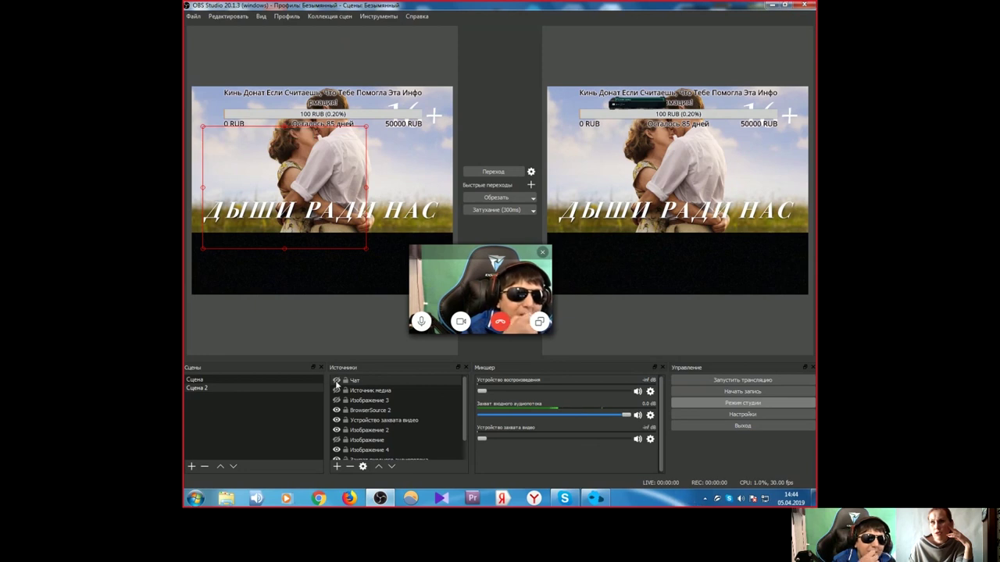
pyautogui.click(337, 381)
pyautogui.click(337, 381)
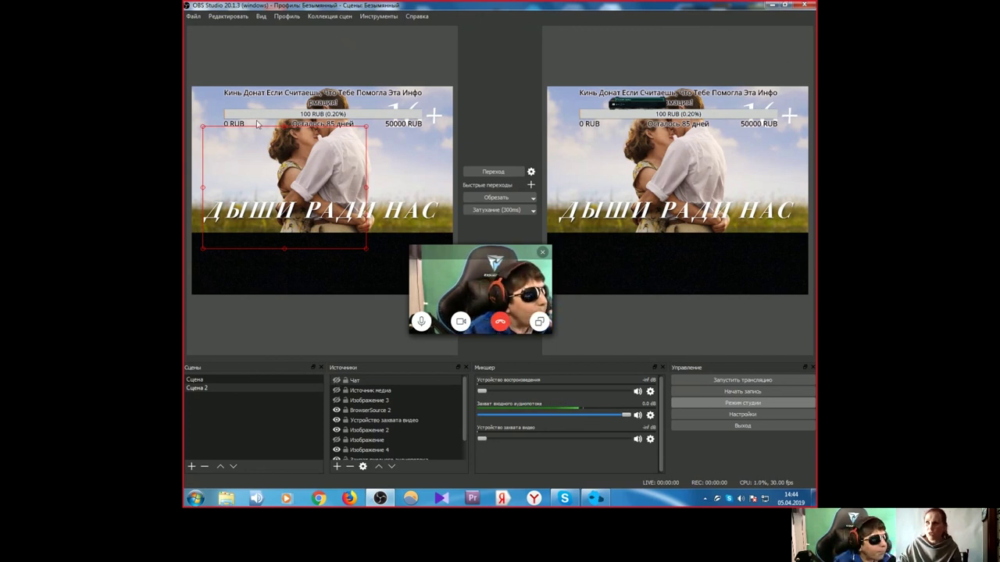
# - Un-maximize the OBS window and move it to the upper left of the desktop
pyautogui.click(788, 5)
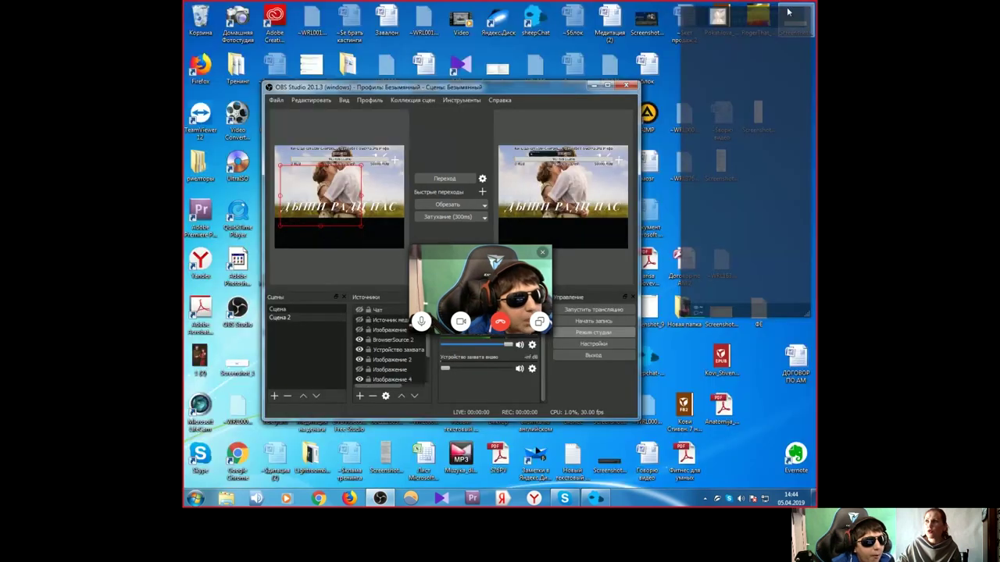
pyautogui.moveTo(528, 92); pyautogui.dragTo(461, 116)
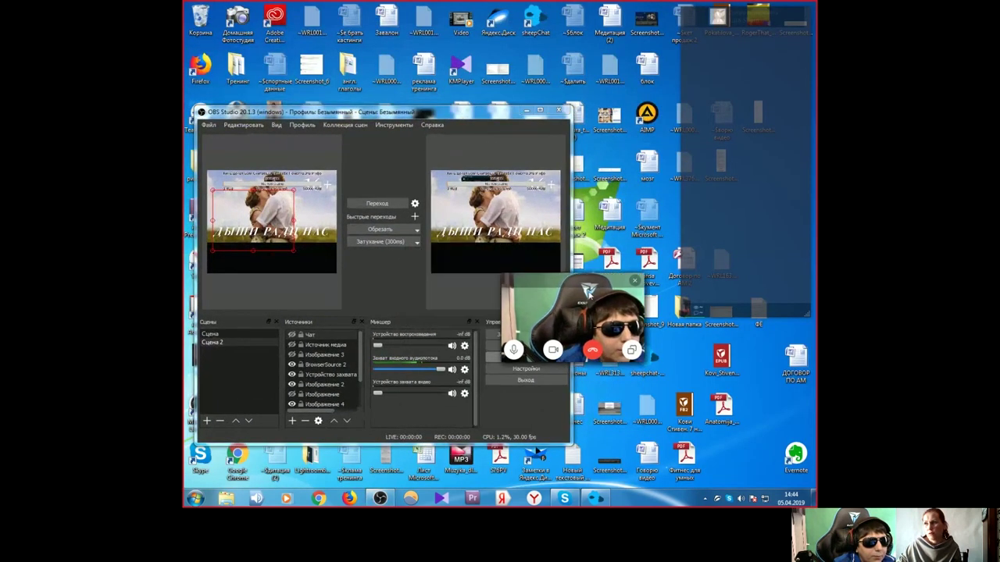
pyautogui.moveTo(494, 112); pyautogui.dragTo(503, 63)
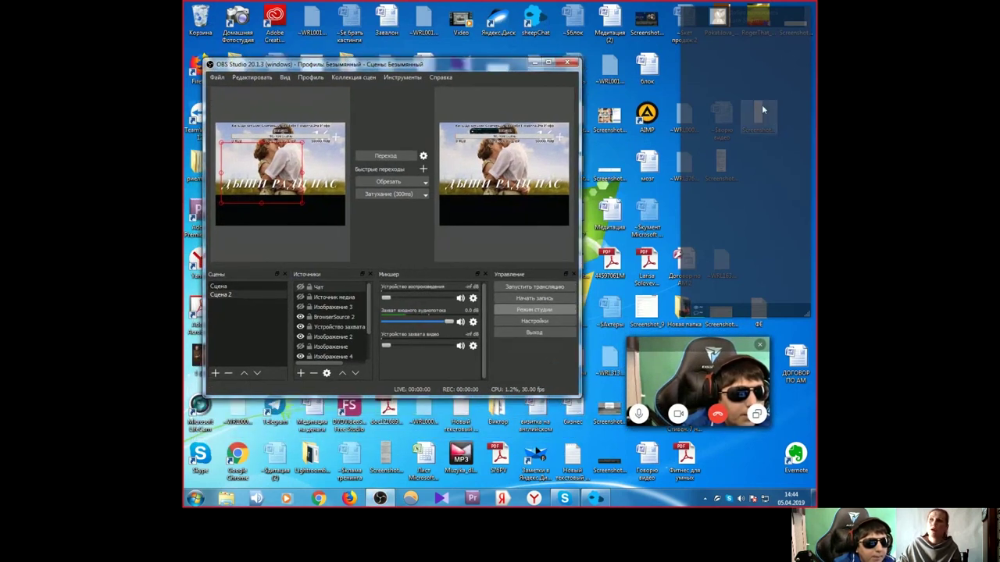